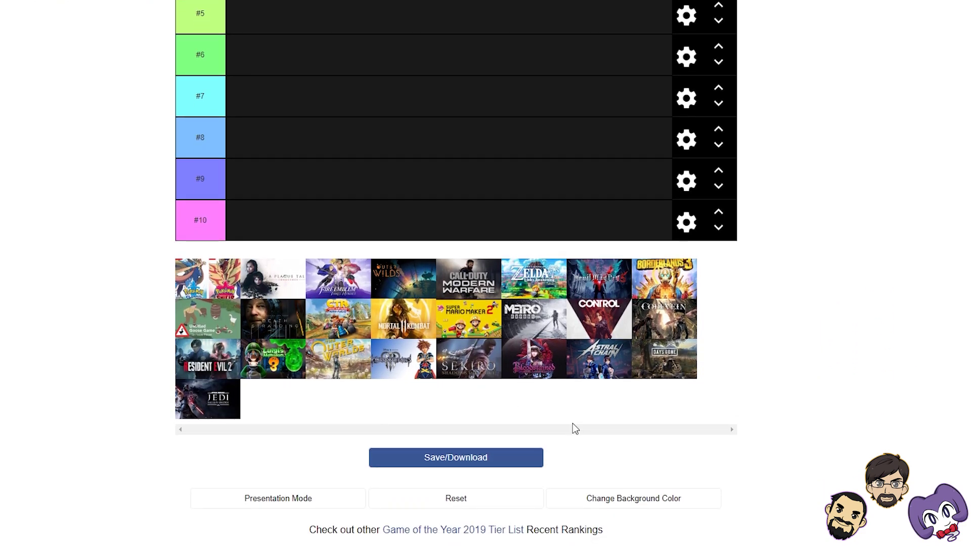
- Switch to Photoshop and reposition the tier list screenshot so all ten rank rows fit within the canvas
{"action": "scroll", "coordinate": [574, 425], "scroll_direction": "up", "scroll_amount": 3}
{"action": "scroll", "coordinate": [700, 425], "scroll_direction": "down", "scroll_amount": 3}
{"action": "scroll", "coordinate": [734, 377], "scroll_direction": "up", "scroll_amount": 5}
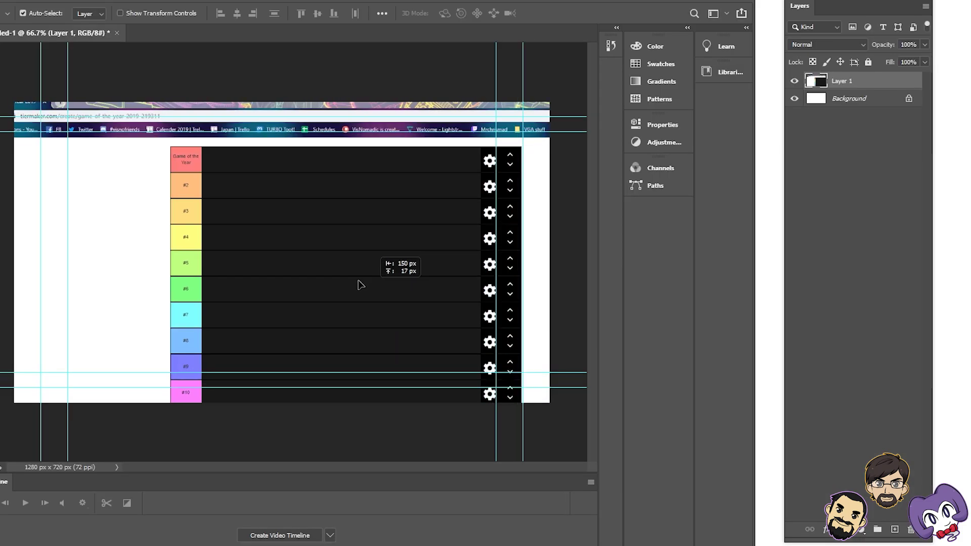
{"action": "left_click_drag", "start_coordinate": [359, 283], "coordinate": [310, 247]}
{"action": "key", "text": "m"}
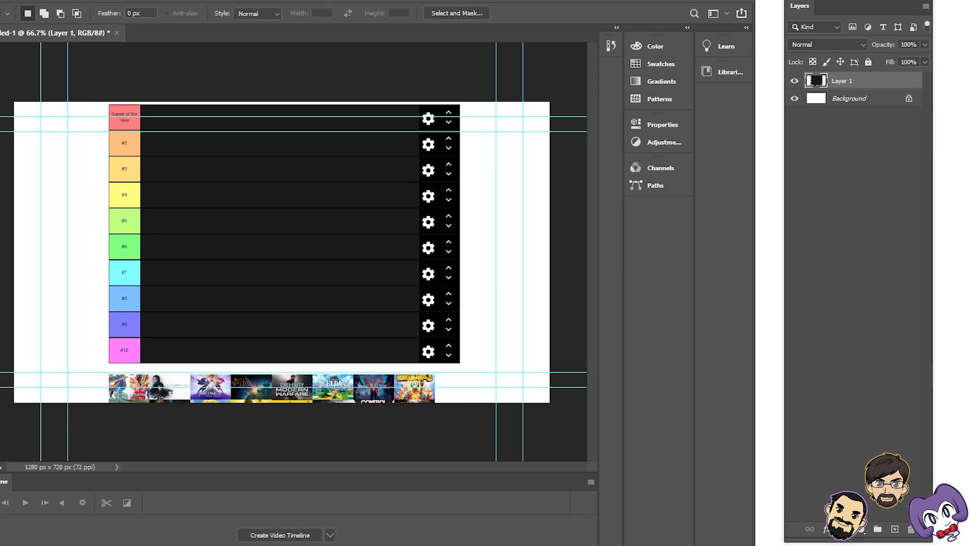
- Paste the game covers screenshot as a new layer and place it over the lower-right part of the tier list
{"action": "key", "text": "ctrl+v"}
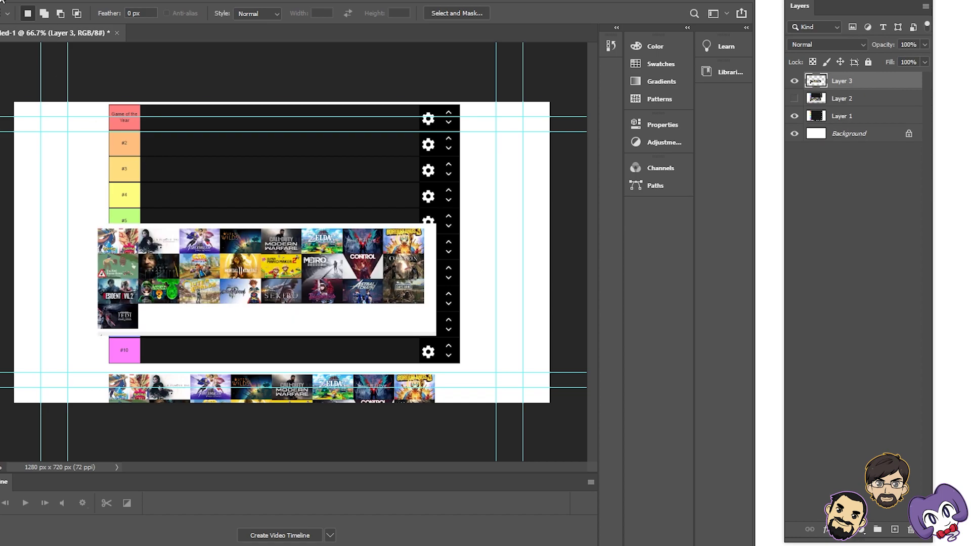
{"action": "key", "text": "v"}
{"action": "left_click_drag", "start_coordinate": [238, 278], "coordinate": [390, 313]}
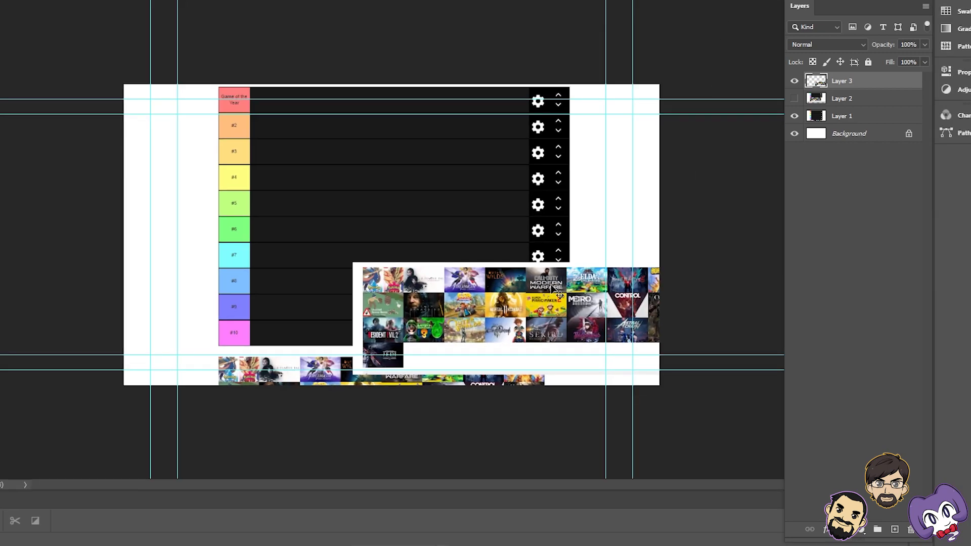
{"action": "left_click_drag", "start_coordinate": [541, 303], "coordinate": [488, 302]}
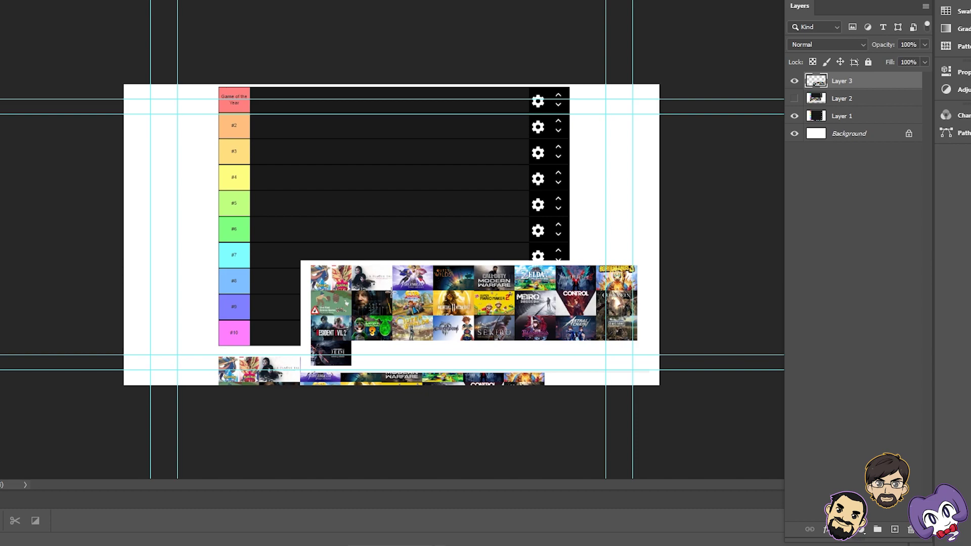
- Copy the Pokémon Sword/Shield and A Plague Tale covers from the covers screenshot onto their own layers
{"action": "left_click_drag", "start_coordinate": [310, 264], "coordinate": [359, 293]}
{"action": "left_click_drag", "start_coordinate": [309, 264], "coordinate": [393, 290]}
{"action": "key", "text": "ctrl+j"}
{"action": "left_click", "coordinate": [868, 101]}
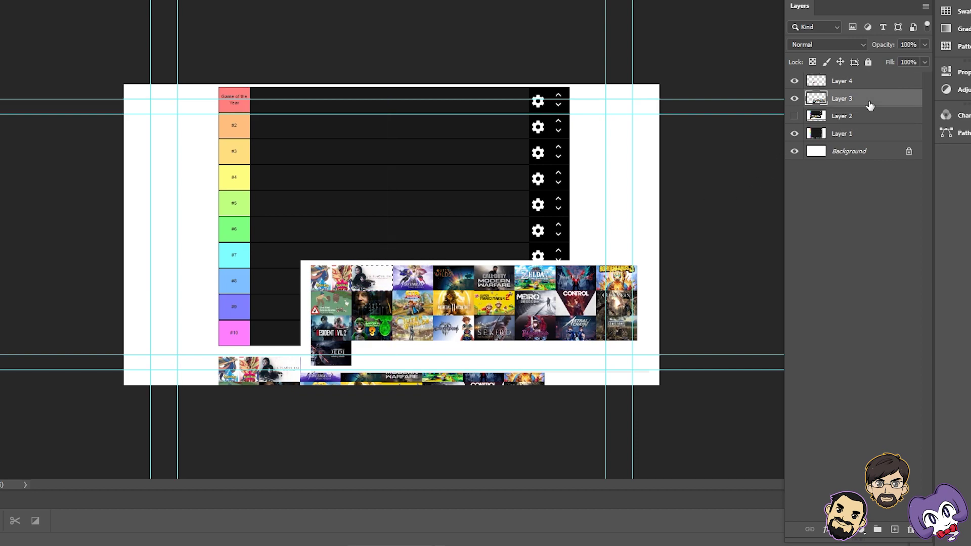
{"action": "key", "text": "ctrl+j"}
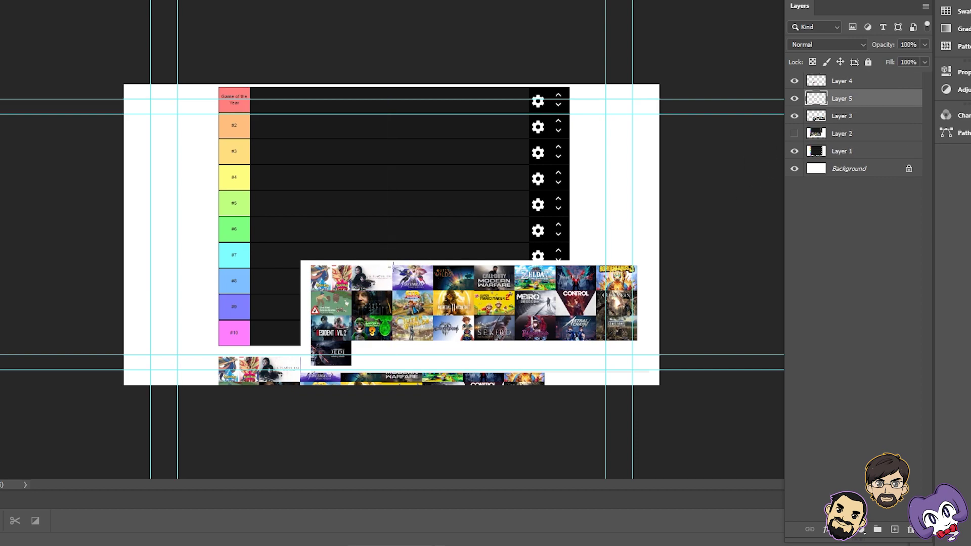
- Copy the Fire Emblem: Three Houses and Outer Wilds covers from Layer 3 onto separate layers
{"action": "left_click_drag", "start_coordinate": [393, 266], "coordinate": [432, 290]}
{"action": "left_click", "coordinate": [848, 121]}
{"action": "key", "text": "ctrl+j"}
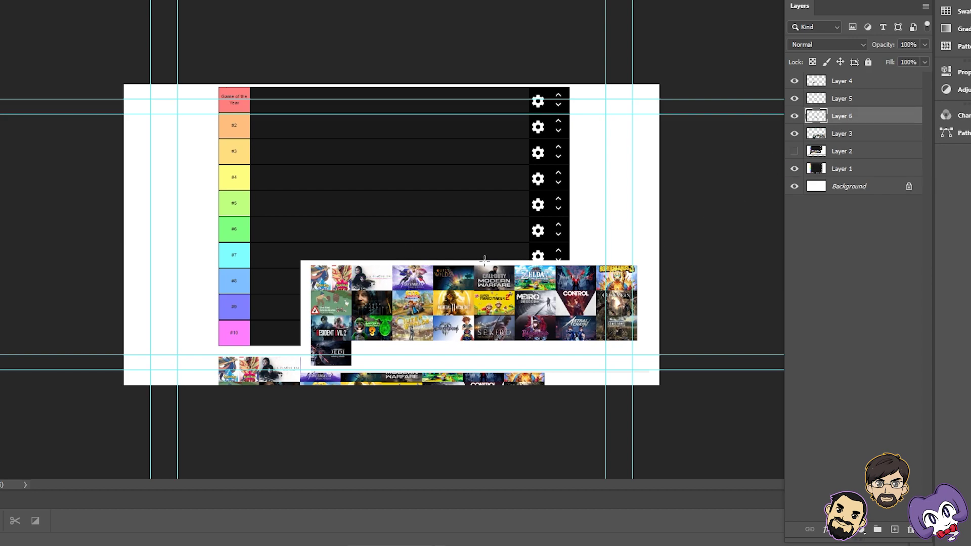
{"action": "left_click", "coordinate": [846, 136]}
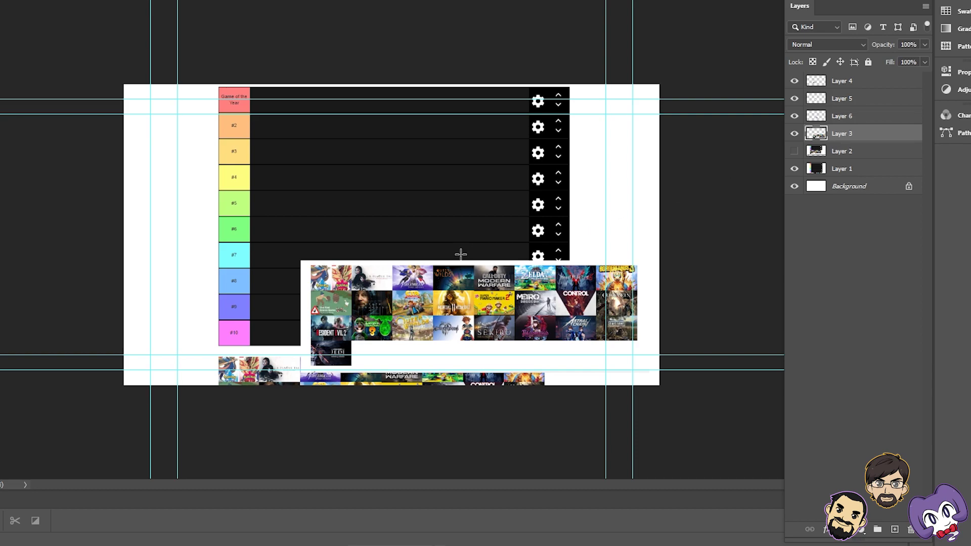
{"action": "left_click_drag", "start_coordinate": [433, 267], "coordinate": [475, 292]}
{"action": "key", "text": "ctrl+j"}
- Copy the Call of Duty: Modern Warfare and Zelda covers from Layer 3 onto separate layers
{"action": "left_click", "coordinate": [861, 168]}
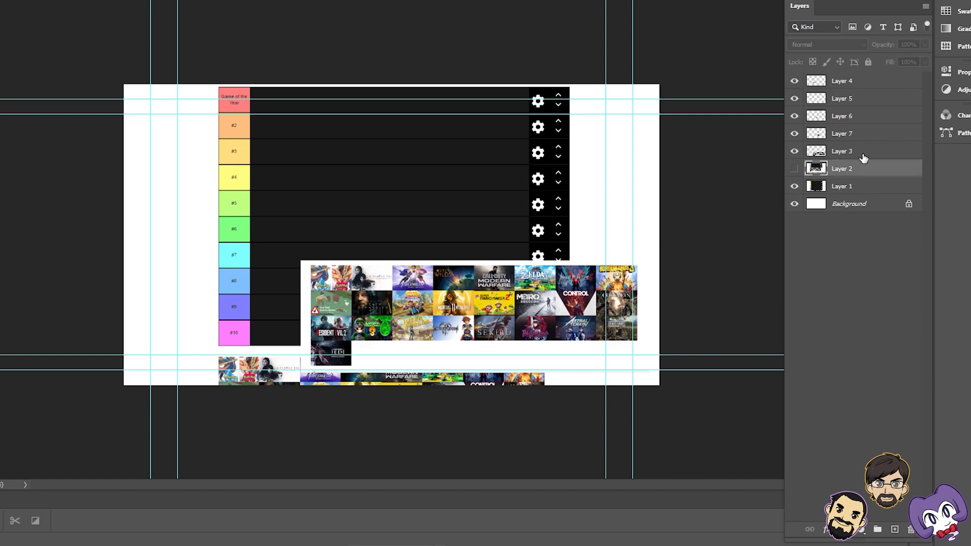
{"action": "left_click", "coordinate": [862, 154]}
{"action": "left_click_drag", "start_coordinate": [475, 265], "coordinate": [513, 290]}
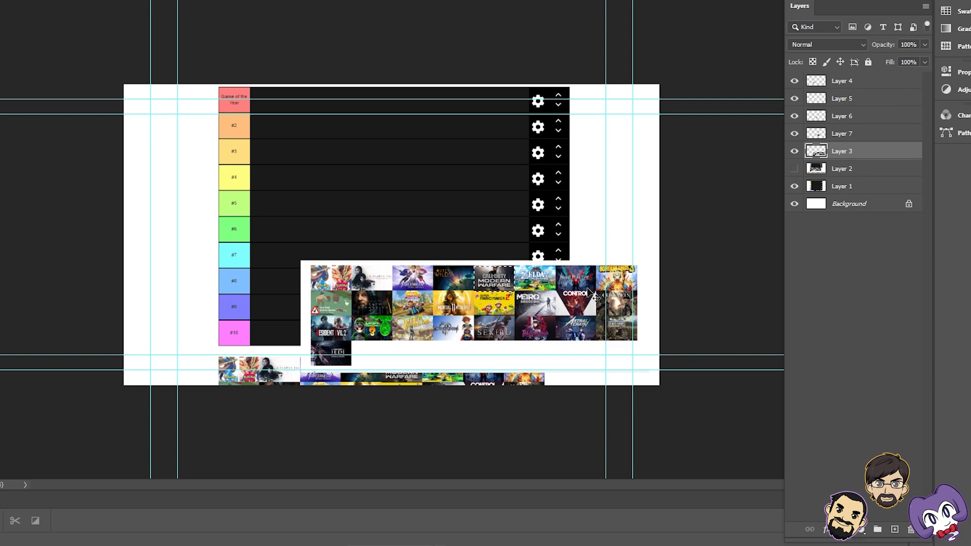
{"action": "key", "text": "ctrl+j"}
{"action": "left_click", "coordinate": [863, 172]}
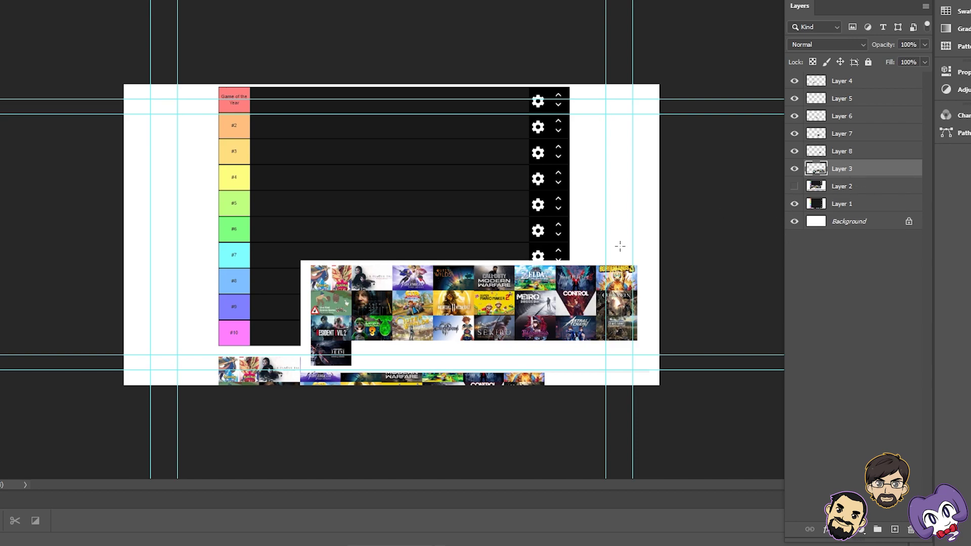
{"action": "left_click_drag", "start_coordinate": [517, 264], "coordinate": [556, 290]}
{"action": "key", "text": "ctrl+j"}
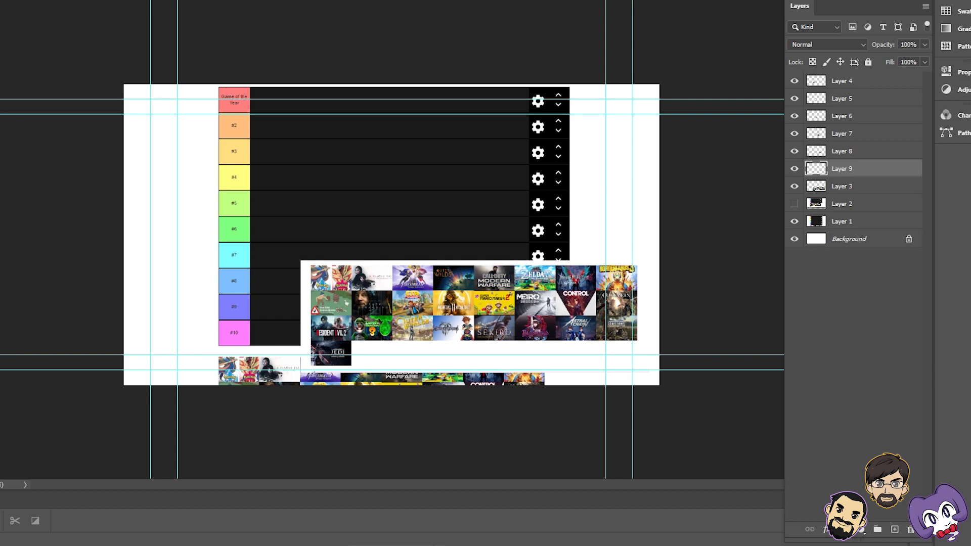
- Copy the Devil May Cry 5 and Borderlands 3 covers from Layer 3 onto separate layers
{"action": "left_click", "coordinate": [864, 190]}
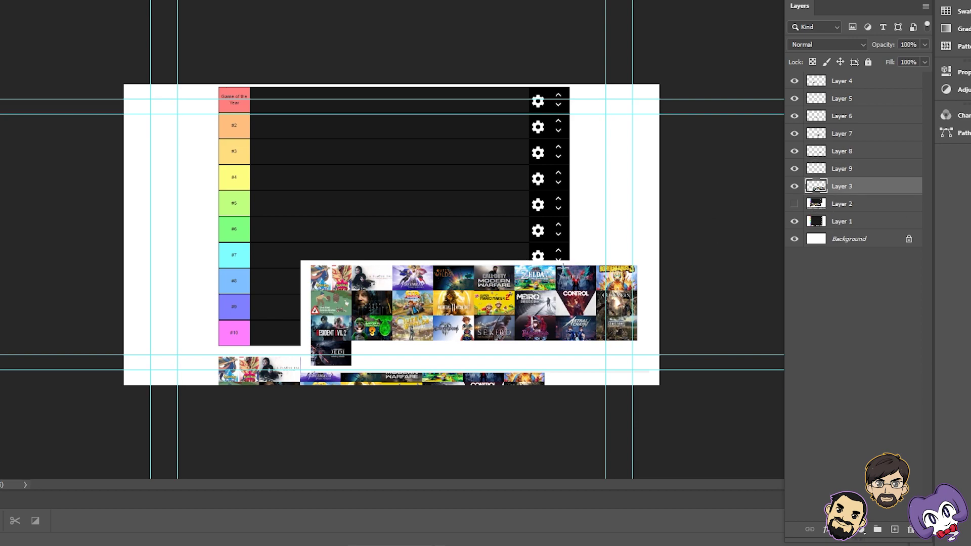
{"action": "left_click_drag", "start_coordinate": [556, 265], "coordinate": [597, 290]}
{"action": "key", "text": "ctrl+j"}
{"action": "key", "text": "alt+bracketleft"}
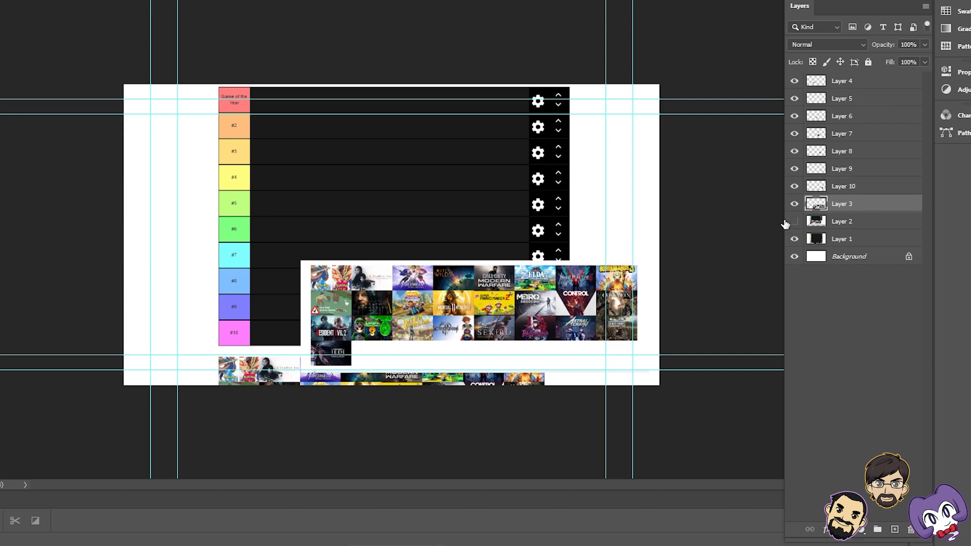
{"action": "left_click_drag", "start_coordinate": [596, 262], "coordinate": [637, 289]}
{"action": "key", "text": "ctrl+j"}
- Copy the Untitled Goose Game and Death Stranding covers from Layer 3 onto separate layers
{"action": "left_click", "coordinate": [842, 225]}
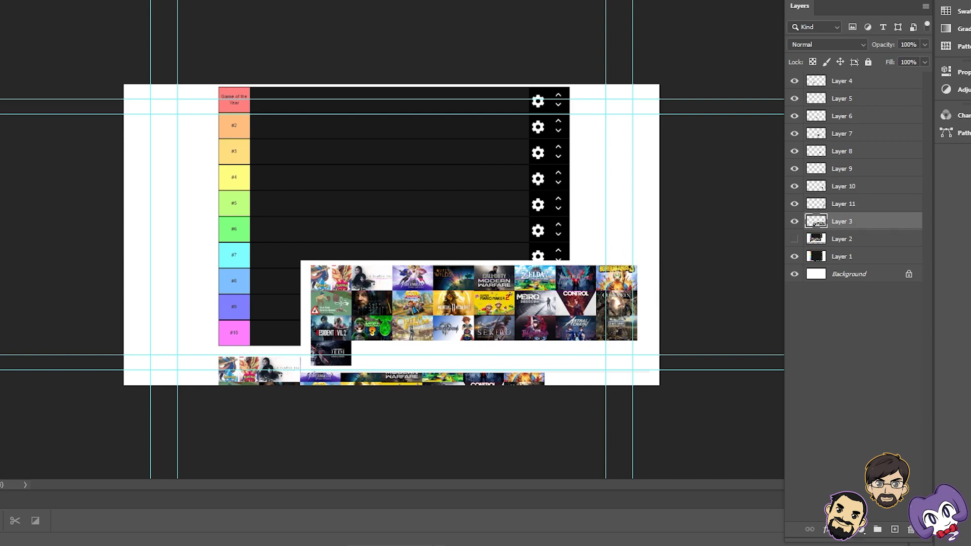
{"action": "left_click_drag", "start_coordinate": [310, 291], "coordinate": [351, 314]}
{"action": "key", "text": "ctrl+j"}
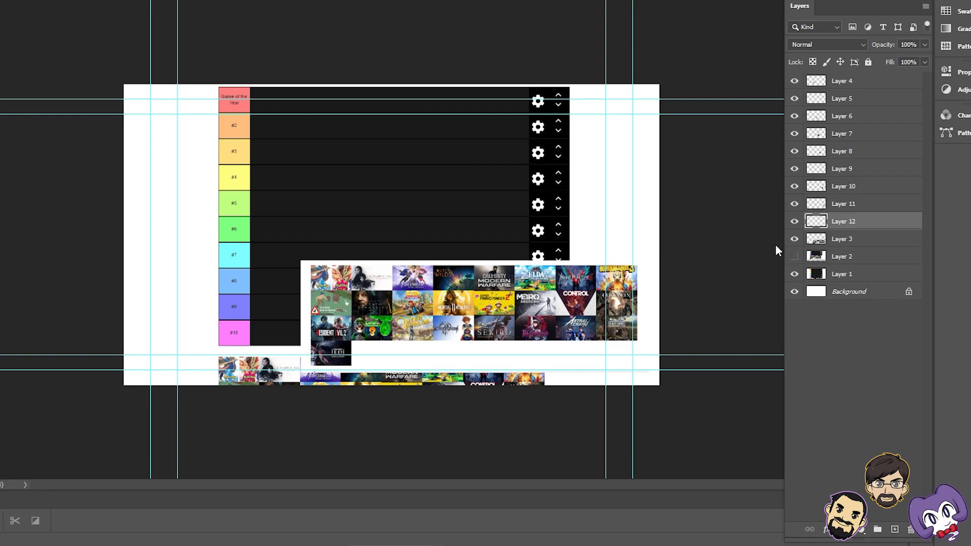
{"action": "left_click", "coordinate": [848, 243]}
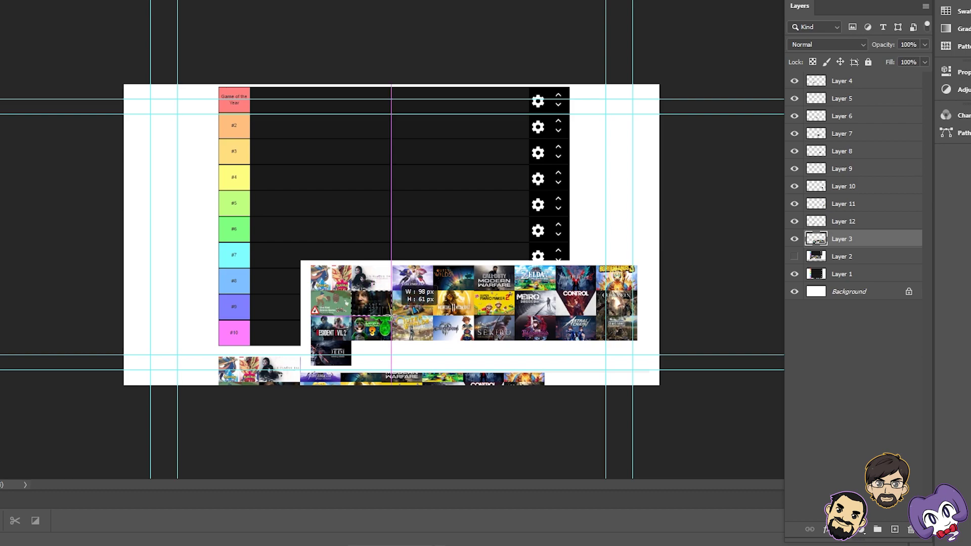
{"action": "key", "text": "ctrl+j"}
- Copy the Crash Team Racing and Mortal Kombat 11 covers from Layer 3 onto separate layers
{"action": "left_click", "coordinate": [818, 258]}
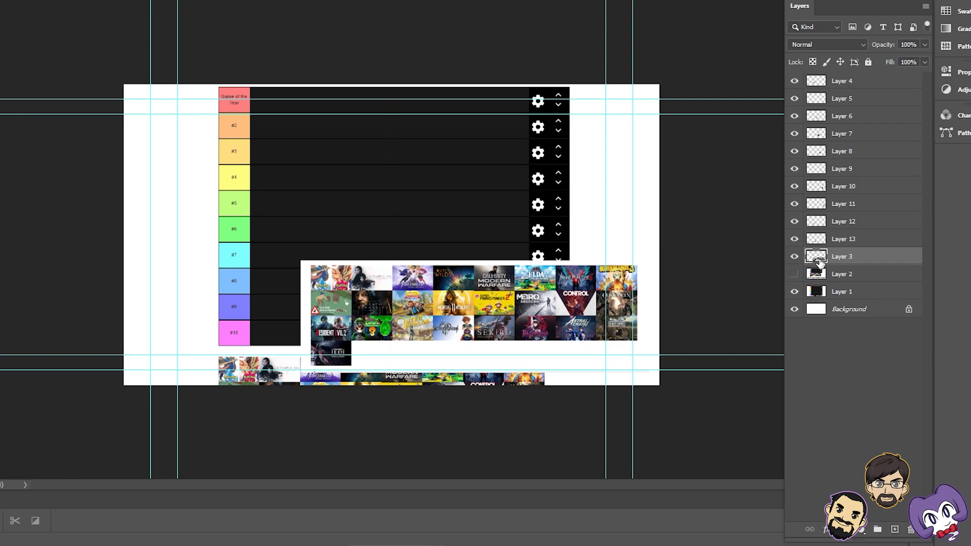
{"action": "left_click_drag", "start_coordinate": [394, 290], "coordinate": [433, 315]}
{"action": "key", "text": "ctrl+j"}
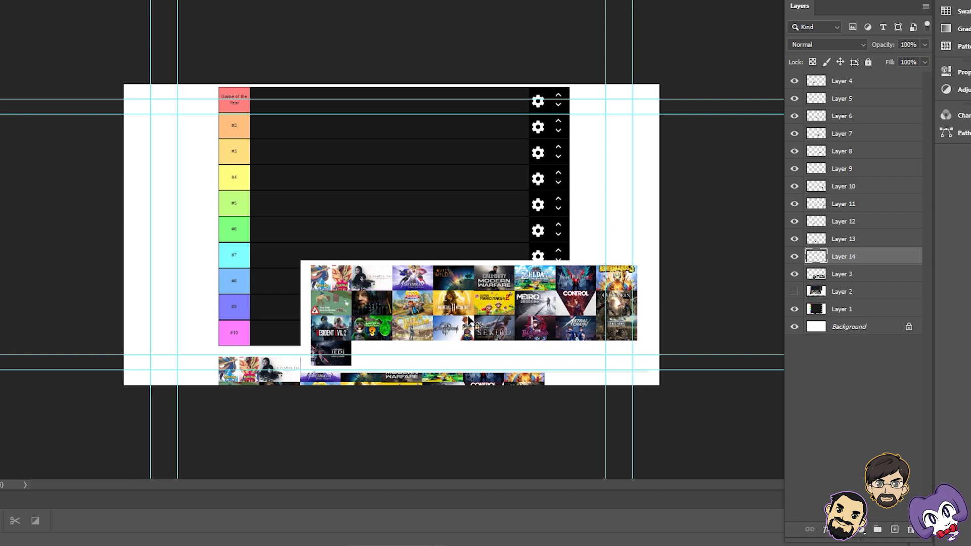
{"action": "left_click", "coordinate": [812, 276]}
{"action": "left_click_drag", "start_coordinate": [433, 291], "coordinate": [474, 315]}
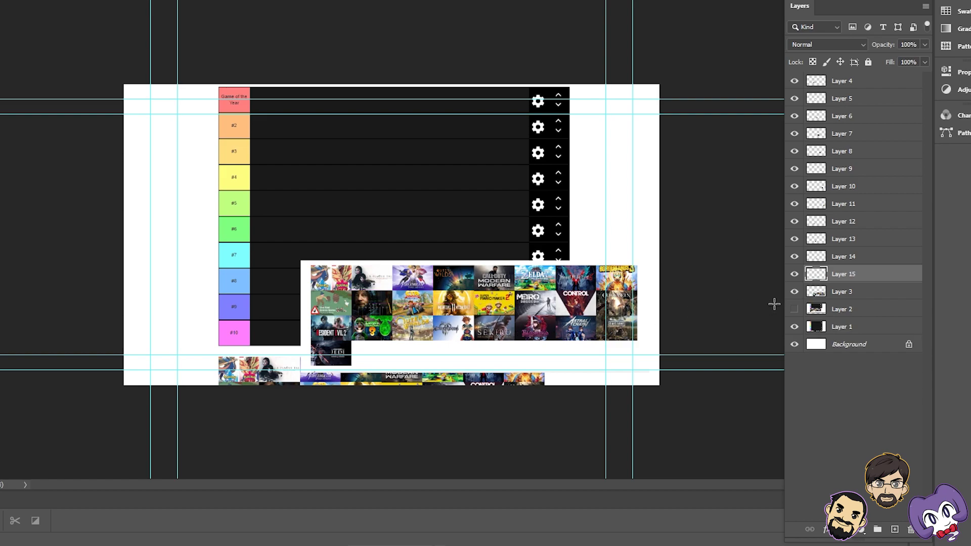
{"action": "key", "text": "ctrl+j"}
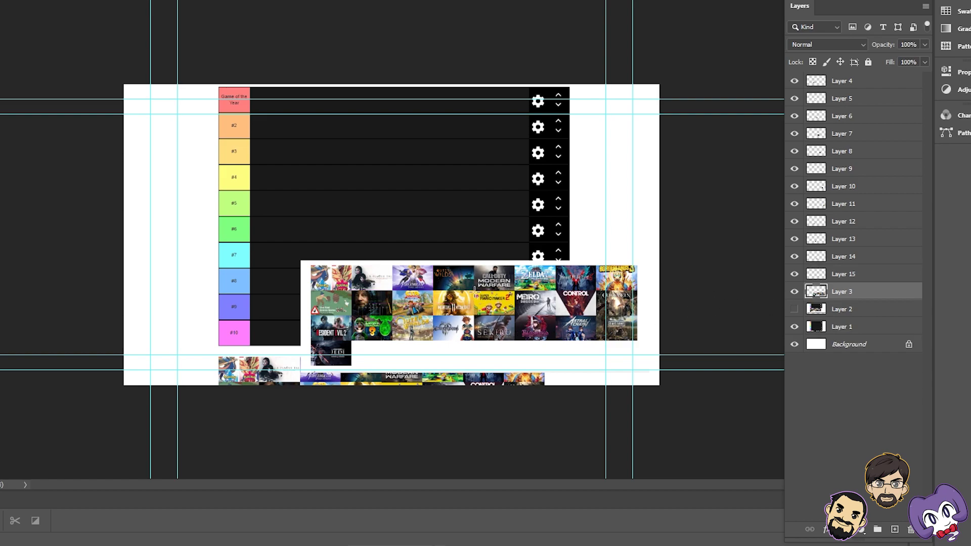
- Copy the Super Mario Maker 2, Metro Exodus and Control covers from Layer 3 onto separate layers
{"action": "key", "text": "ctrl+j"}
{"action": "key", "text": "ctrl+j"}
{"action": "left_click", "coordinate": [850, 331]}
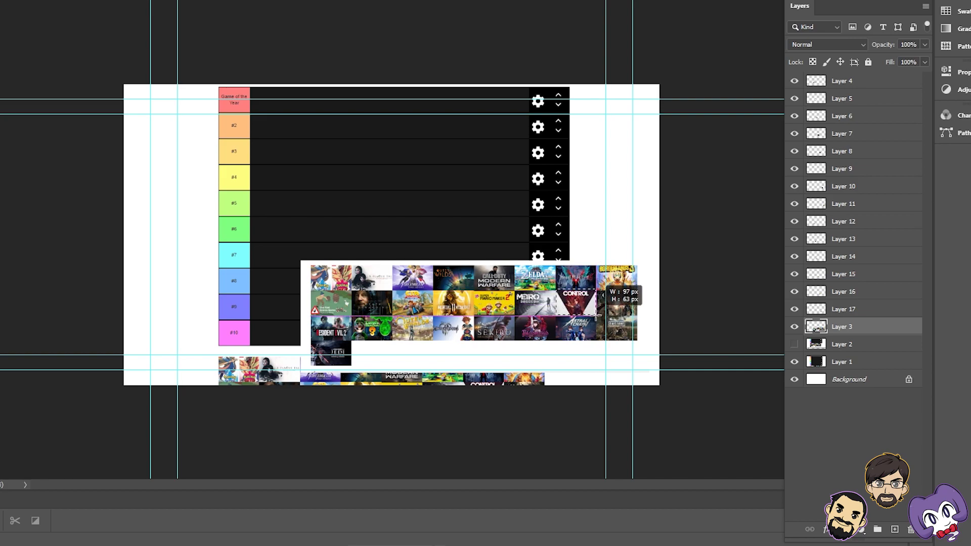
{"action": "key", "text": "ctrl+j"}
- Copy the Code Vein and Resident Evil 2 covers from Layer 3 onto separate layers
{"action": "left_click", "coordinate": [842, 344]}
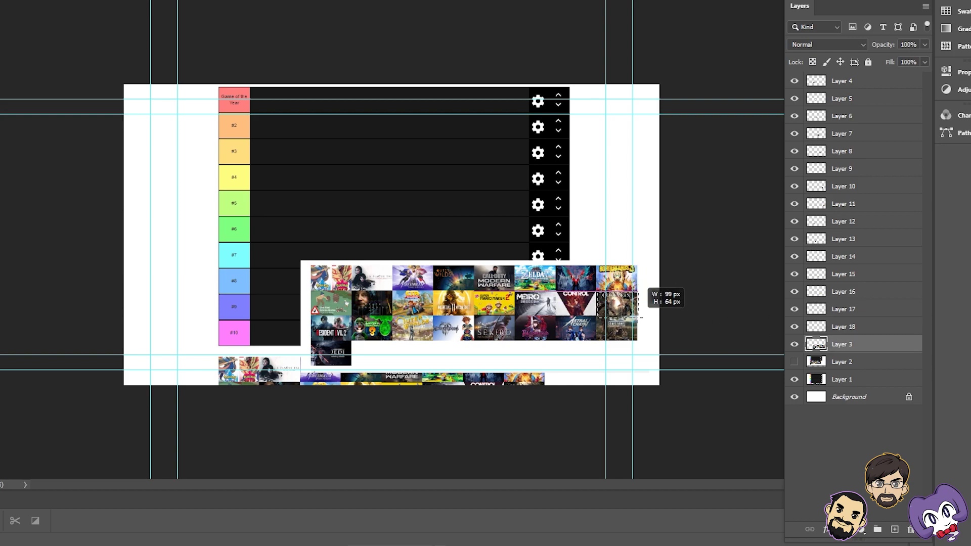
{"action": "key", "text": "ctrl+j"}
{"action": "left_click", "coordinate": [848, 367]}
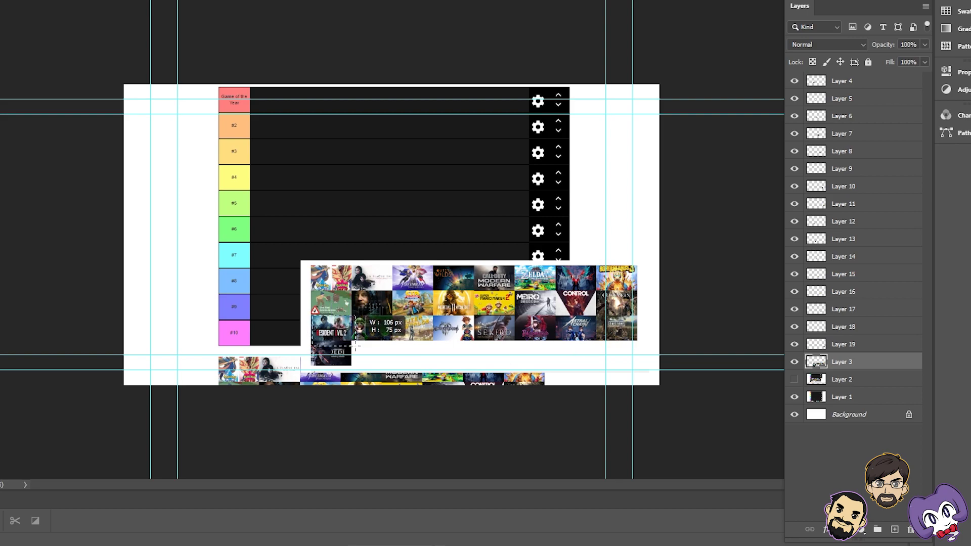
{"action": "key", "text": "ctrl+j"}
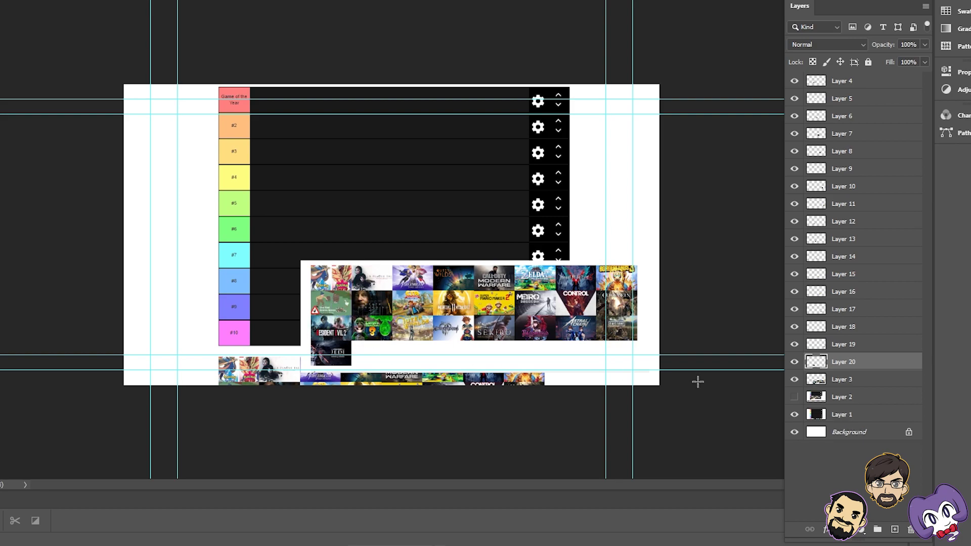
- Copy the Luigi's Mansion 3 and The Outer Worlds covers from Layer 3 onto separate layers
{"action": "left_click", "coordinate": [859, 382]}
{"action": "left_click_drag", "start_coordinate": [352, 317], "coordinate": [390, 340]}
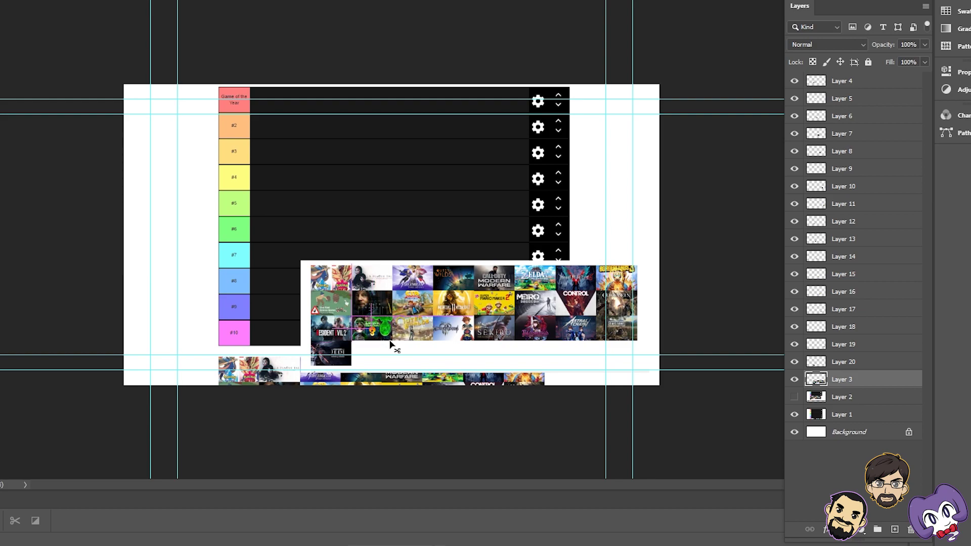
{"action": "key", "text": "ctrl+j"}
{"action": "left_click", "coordinate": [834, 400]}
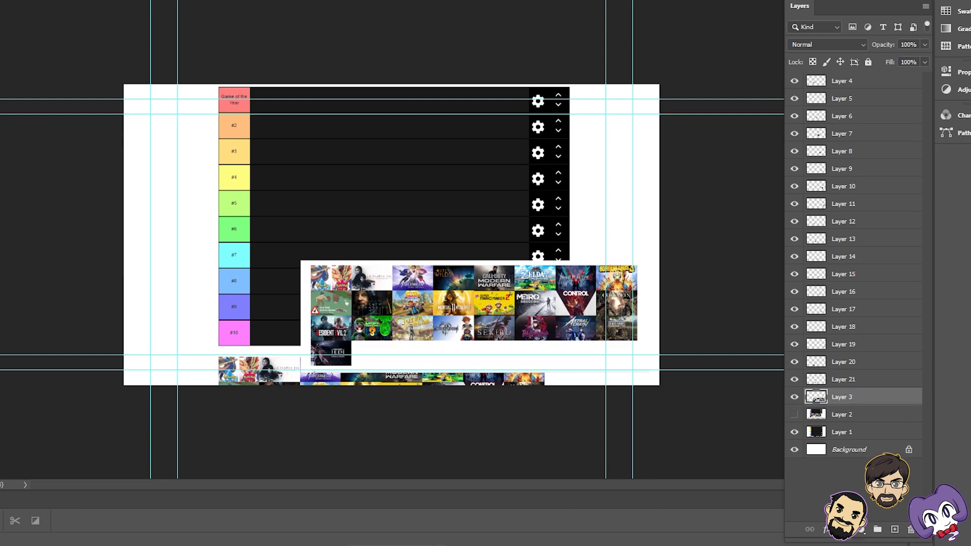
{"action": "left_click_drag", "start_coordinate": [393, 316], "coordinate": [433, 342]}
{"action": "key", "text": "ctrl+j"}
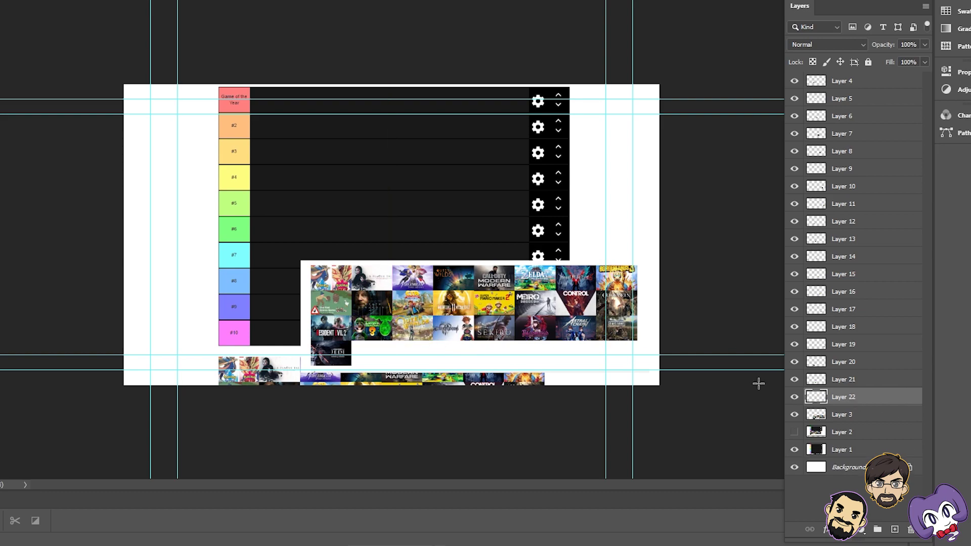
- Copy the remaining game covers onto their own layers and hide the original covers screenshot layer
{"action": "left_click_drag", "start_coordinate": [516, 310], "coordinate": [477, 342]}
{"action": "key", "text": "ctrl+j"}
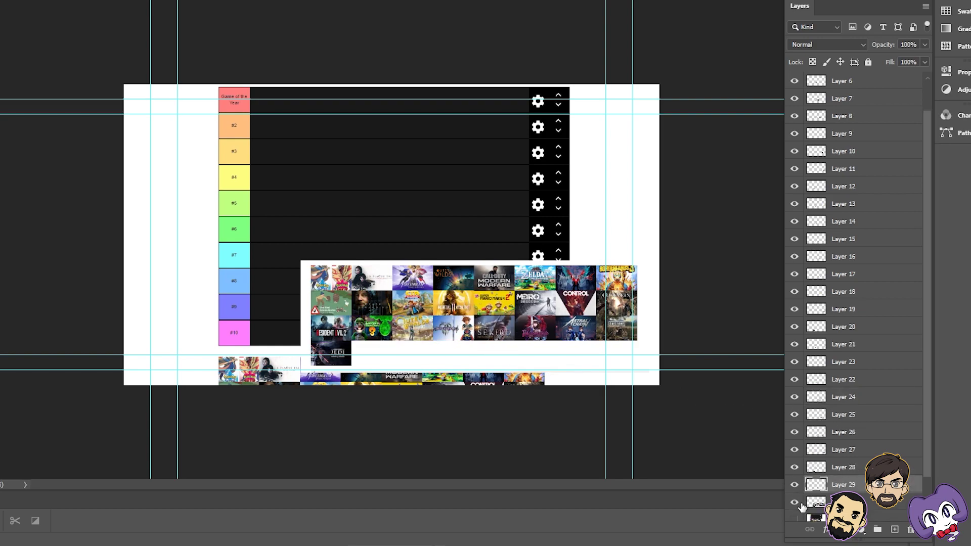
{"action": "left_click", "coordinate": [796, 504]}
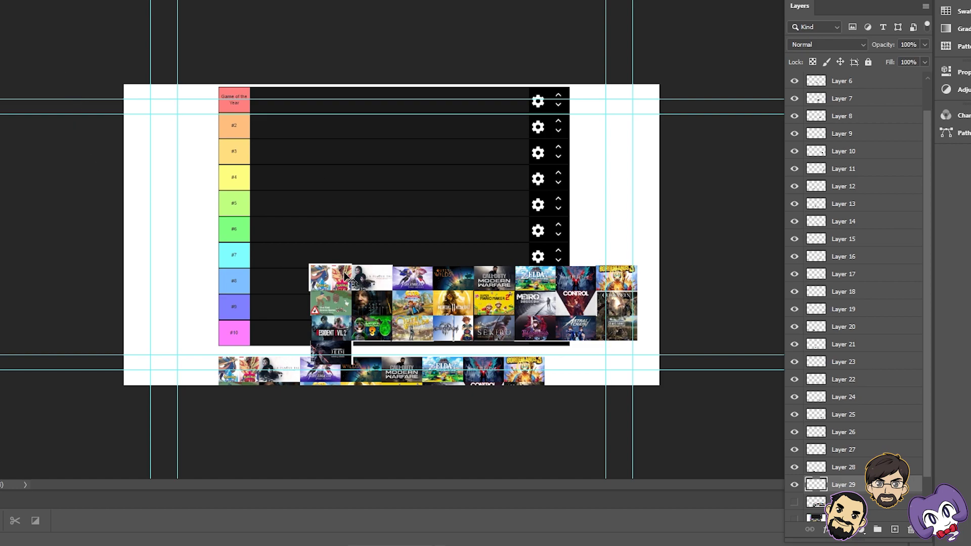
- Move the Pokémon Sword/Shield cover to the start of the #4 row in the tier list
{"action": "mouse_move", "coordinate": [328, 272]}
{"action": "left_mouse_down"}
{"action": "mouse_move", "coordinate": [305, 191]}
{"action": "mouse_move", "coordinate": [307, 97]}
{"action": "mouse_move", "coordinate": [306, 259]}
{"action": "mouse_move", "coordinate": [330, 270]}
{"action": "left_mouse_up"}
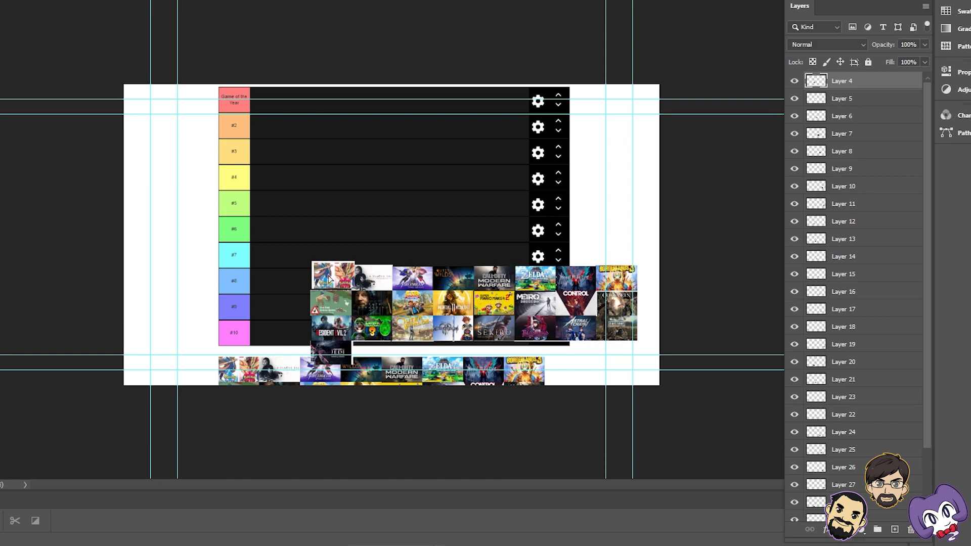
{"action": "left_click_drag", "start_coordinate": [326, 283], "coordinate": [268, 185]}
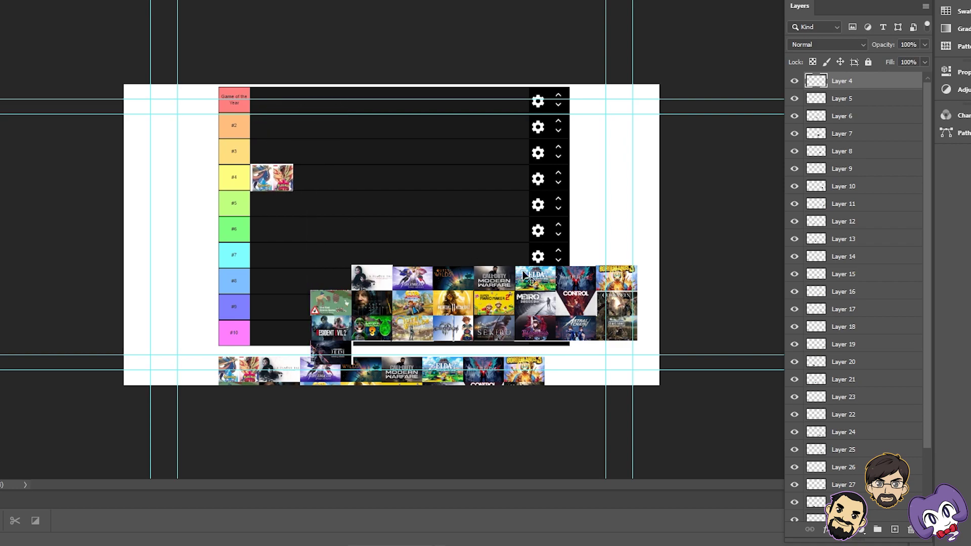
- Move the A Plague Tale cover on Layer 5 out of the tier list onto the blank canvas margin beside row #3
{"action": "left_click", "coordinate": [847, 103]}
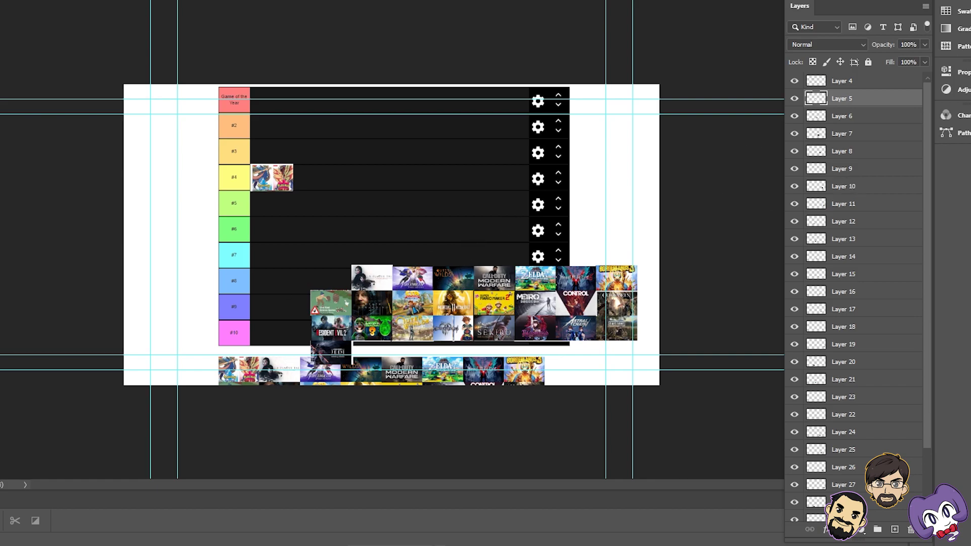
{"action": "left_click", "coordinate": [395, 252]}
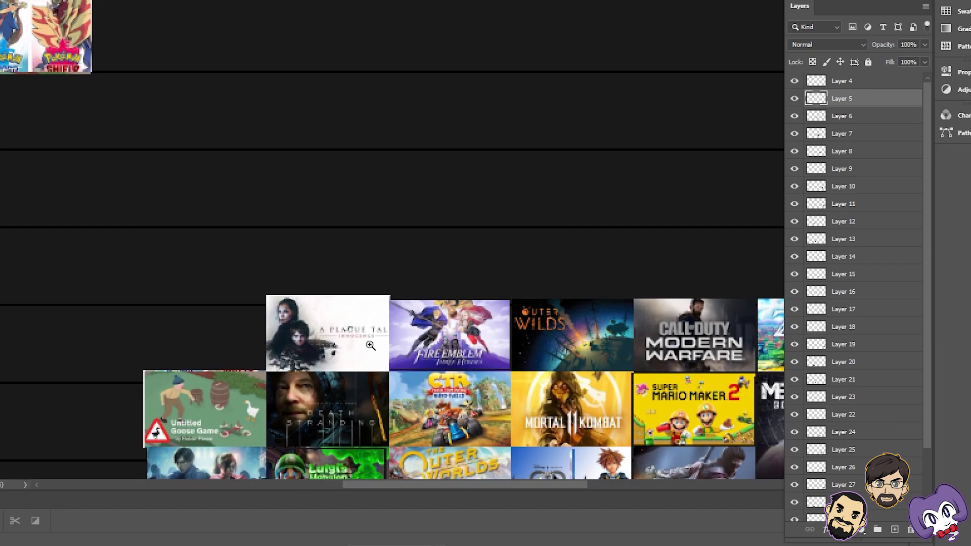
{"action": "key", "text": "ctrl+minus"}
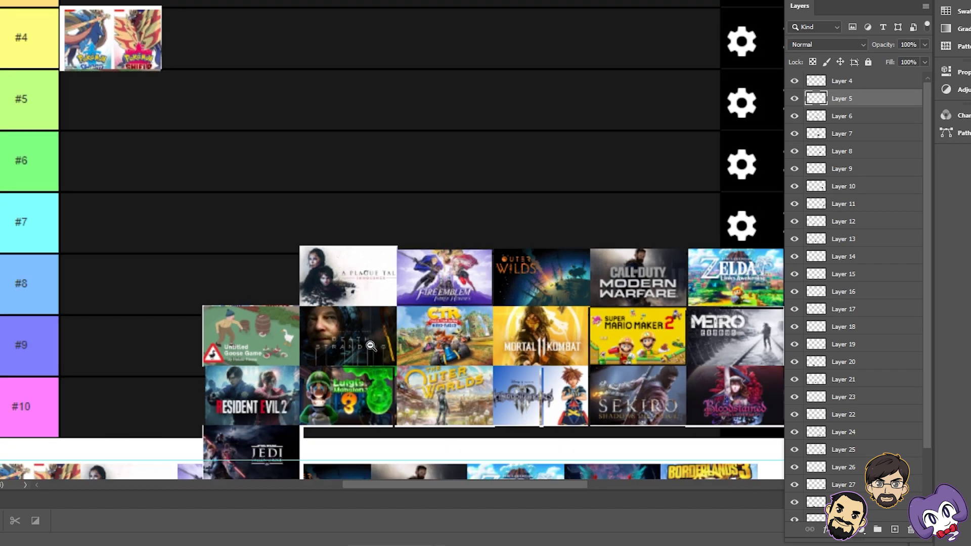
{"action": "key", "text": "ctrl+minus"}
{"action": "scroll", "coordinate": [374, 304], "scroll_direction": "up", "scroll_amount": 2}
{"action": "left_click", "coordinate": [377, 297]}
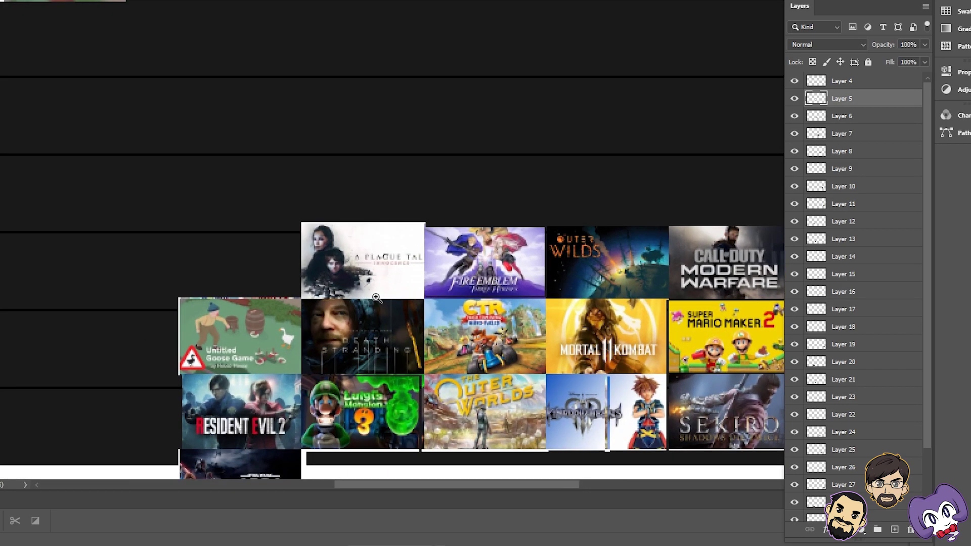
{"action": "left_click", "coordinate": [365, 267], "text": "alt"}
{"action": "scroll", "coordinate": [394, 243], "scroll_direction": "up", "scroll_amount": 1}
{"action": "scroll", "coordinate": [395, 243], "scroll_direction": "up", "scroll_amount": 1}
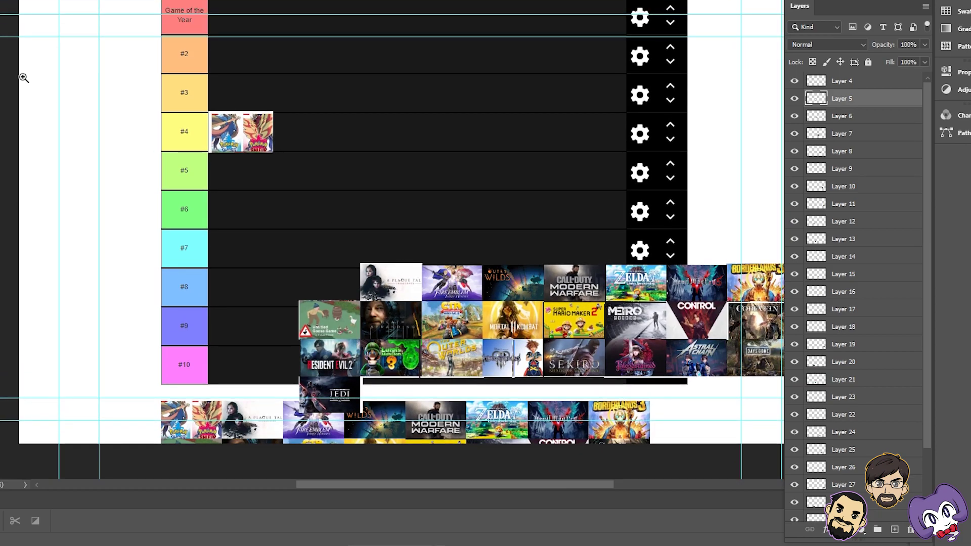
{"action": "left_click", "coordinate": [794, 98]}
{"action": "left_click", "coordinate": [794, 99]}
{"action": "left_click_drag", "start_coordinate": [403, 276], "coordinate": [60, 84]}
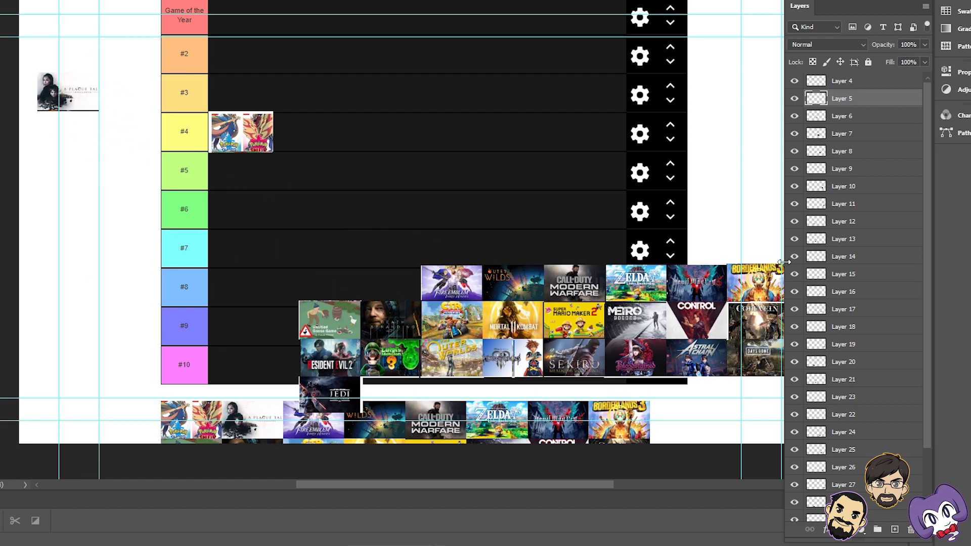
- Move the Fire Emblem: Three Houses cover on Layer 6 to the start of the #3 row
{"action": "left_click", "coordinate": [846, 120]}
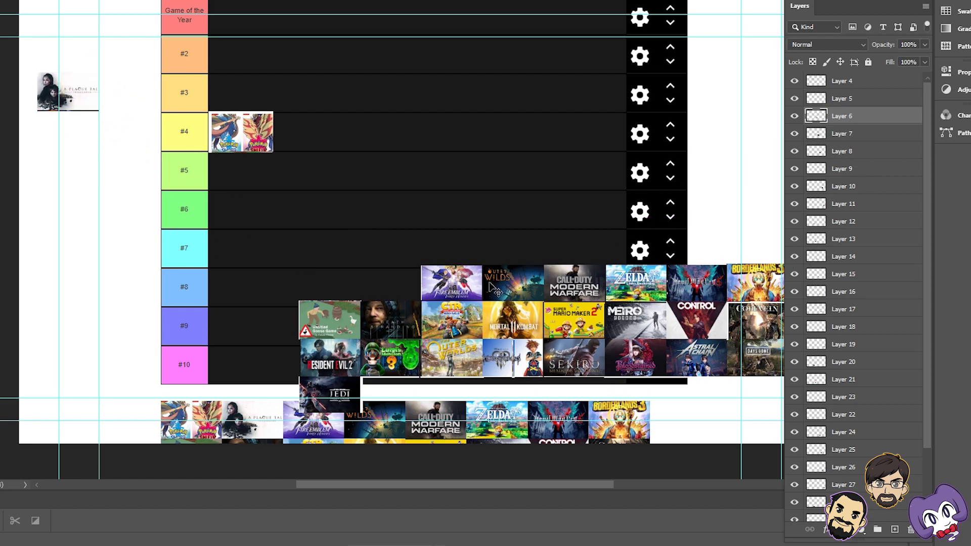
{"action": "left_click_drag", "start_coordinate": [464, 289], "coordinate": [252, 215]}
{"action": "scroll", "coordinate": [328, 239], "scroll_direction": "up", "scroll_amount": 1}
{"action": "scroll", "coordinate": [328, 239], "scroll_direction": "up", "scroll_amount": 3}
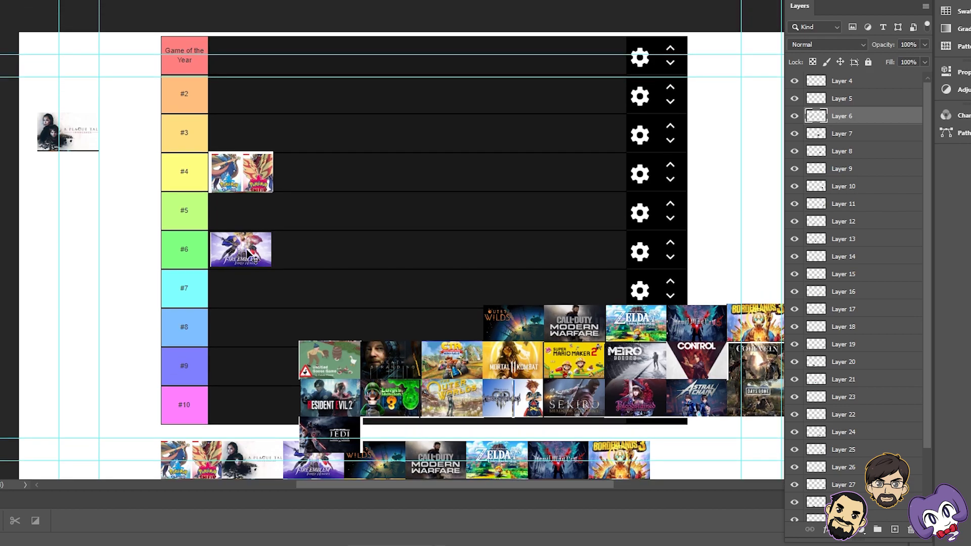
{"action": "left_click_drag", "start_coordinate": [252, 255], "coordinate": [248, 218]}
{"action": "left_click_drag", "start_coordinate": [276, 221], "coordinate": [250, 143]}
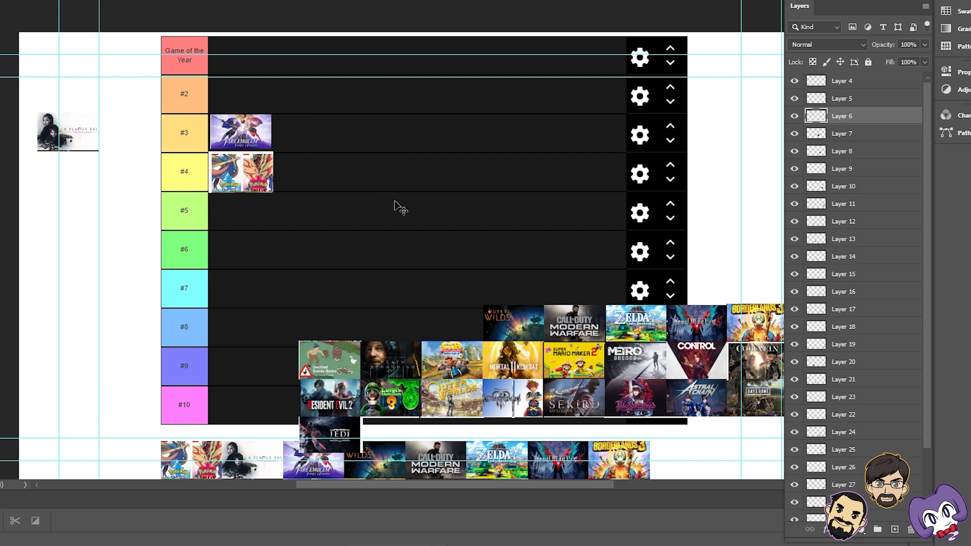
- Delete Layer 5 with the A Plague Tale cover, checking its content by toggling its visibility
{"action": "left_click", "coordinate": [840, 135]}
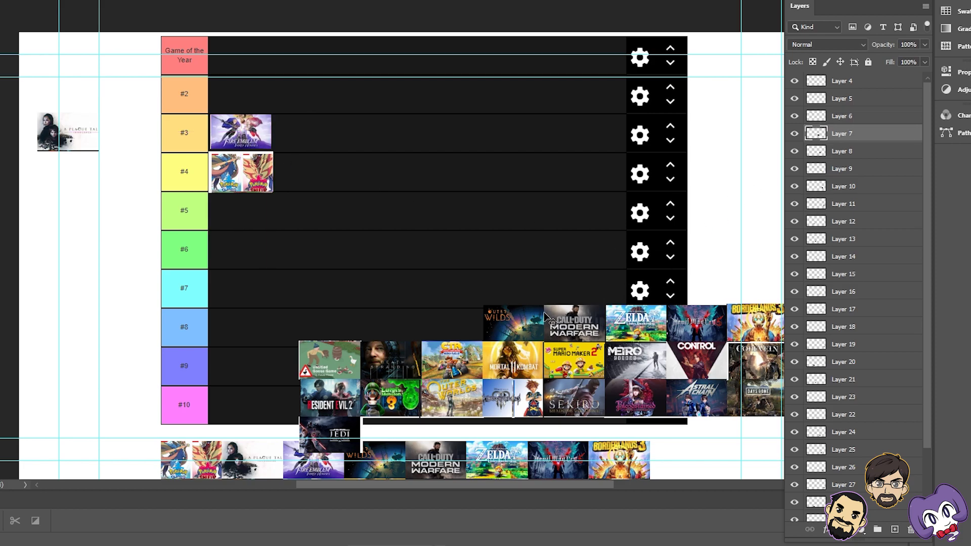
{"action": "left_click", "coordinate": [842, 99]}
{"action": "left_click", "coordinate": [796, 98]}
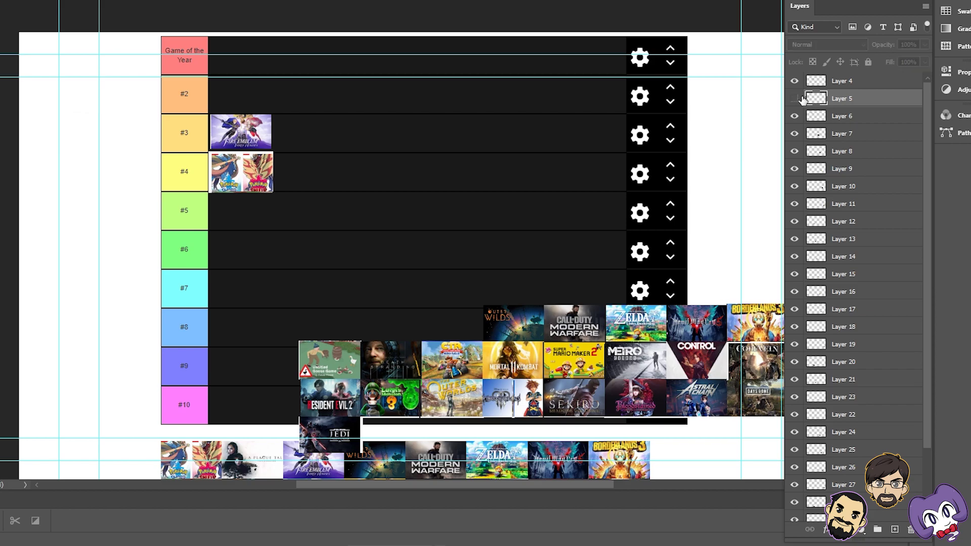
{"action": "left_click", "coordinate": [796, 98]}
{"action": "key", "text": "Delete"}
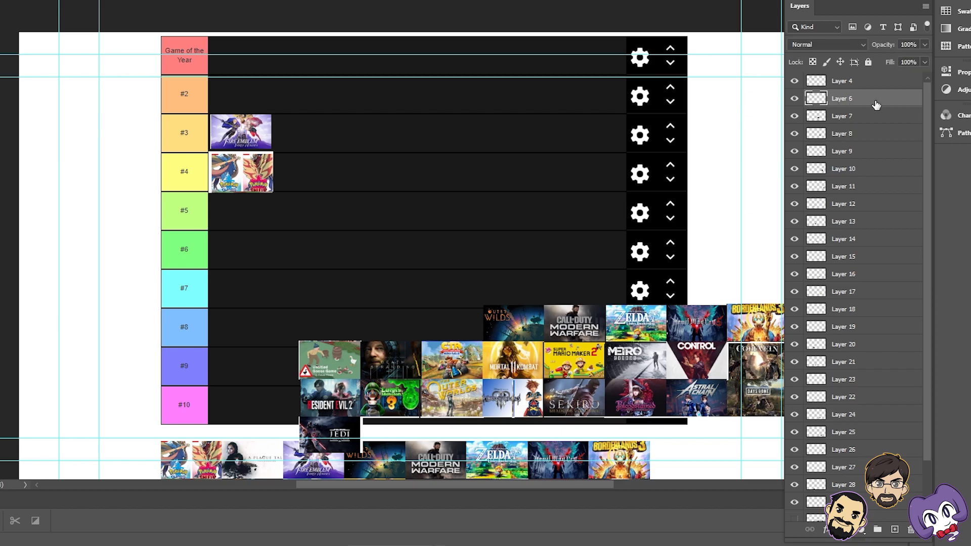
- Move the Outer Wilds cover on Layer 7 into the middle of the #5 row
{"action": "left_click", "coordinate": [795, 99]}
{"action": "left_click", "coordinate": [795, 99]}
{"action": "left_click", "coordinate": [867, 117]}
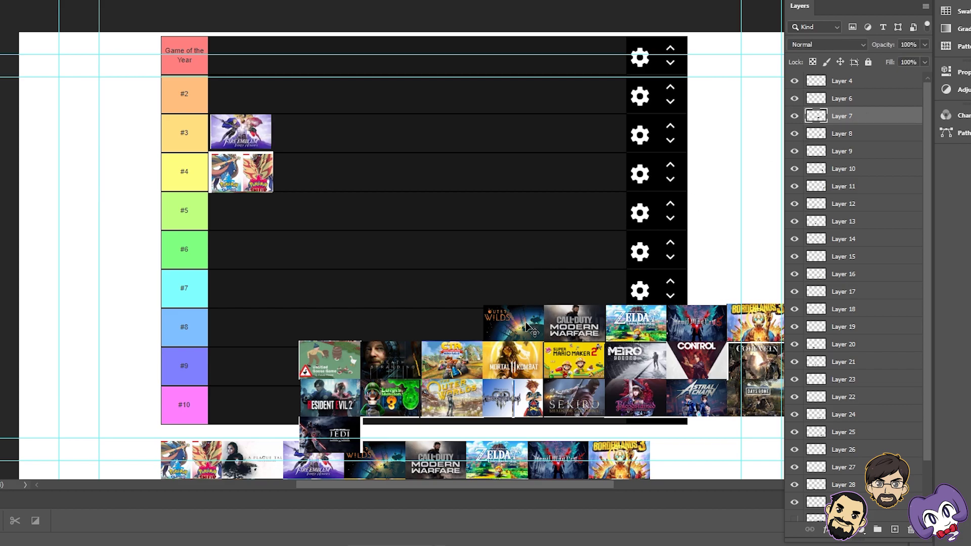
{"action": "left_click_drag", "start_coordinate": [528, 328], "coordinate": [379, 212]}
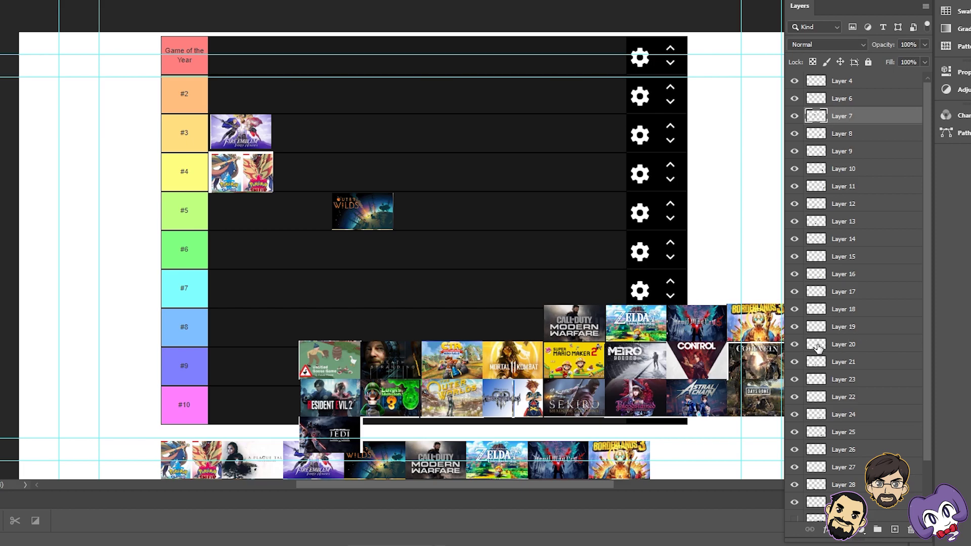
- Toggle the visibility of Layers 20, 21 and 23 to identify their covers, and delete Layer 23
{"action": "left_click", "coordinate": [794, 345]}
{"action": "left_click", "coordinate": [795, 344]}
{"action": "left_click", "coordinate": [794, 362]}
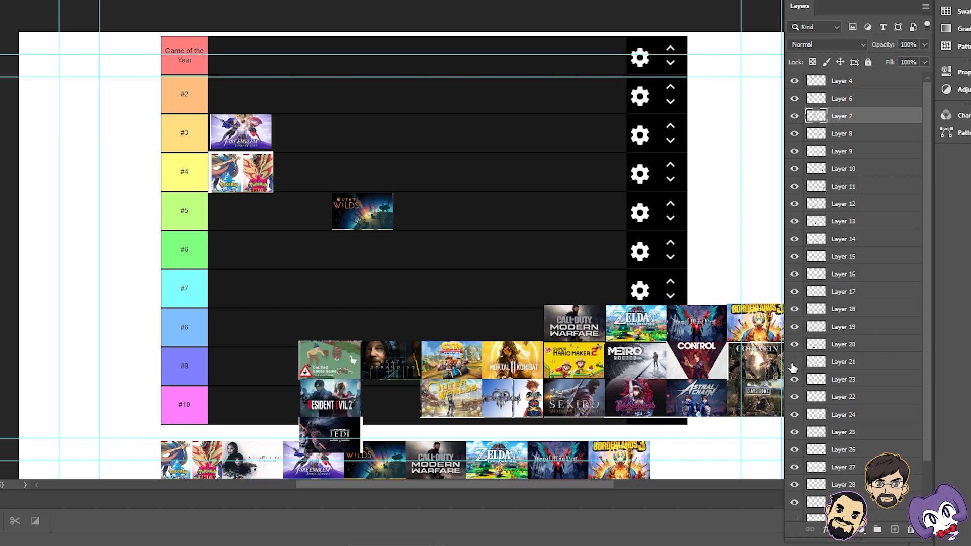
{"action": "left_click", "coordinate": [794, 363]}
{"action": "left_click", "coordinate": [794, 380]}
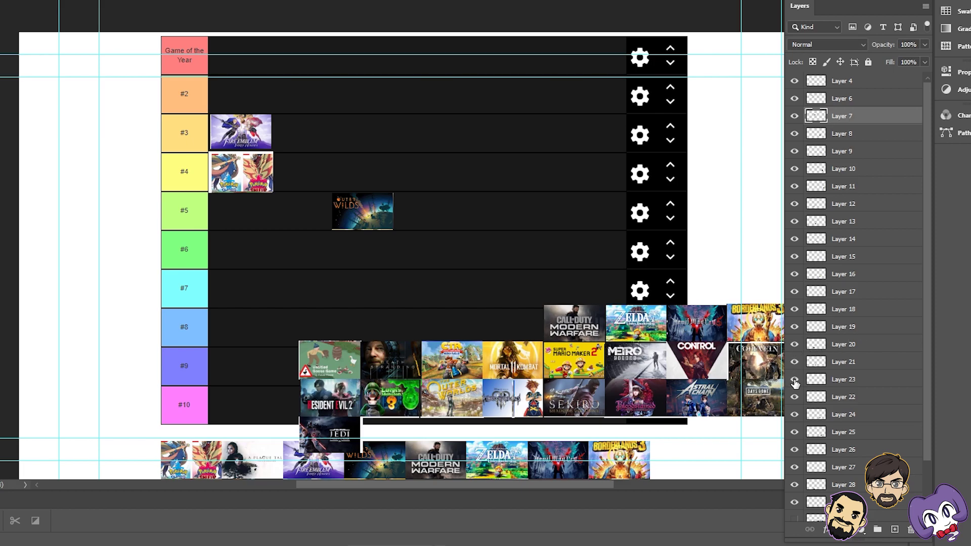
{"action": "left_click", "coordinate": [794, 380]}
{"action": "left_click", "coordinate": [793, 380]}
{"action": "left_click", "coordinate": [793, 363]}
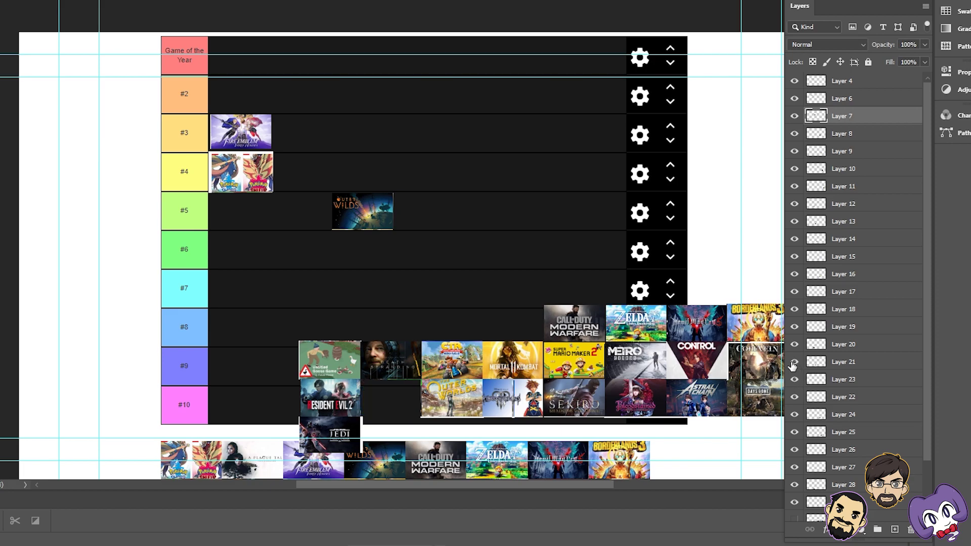
{"action": "left_click", "coordinate": [793, 363]}
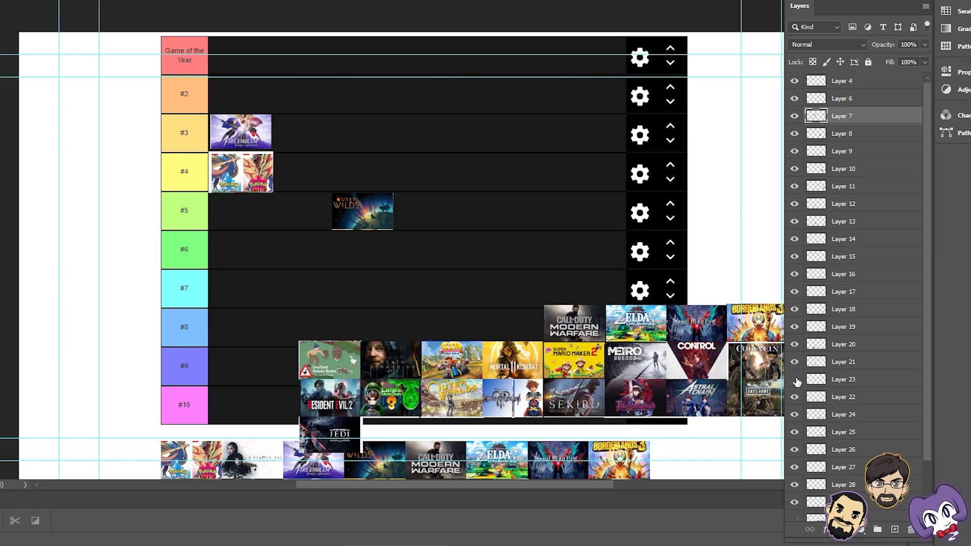
{"action": "left_click", "coordinate": [862, 380]}
{"action": "key", "text": "Delete"}
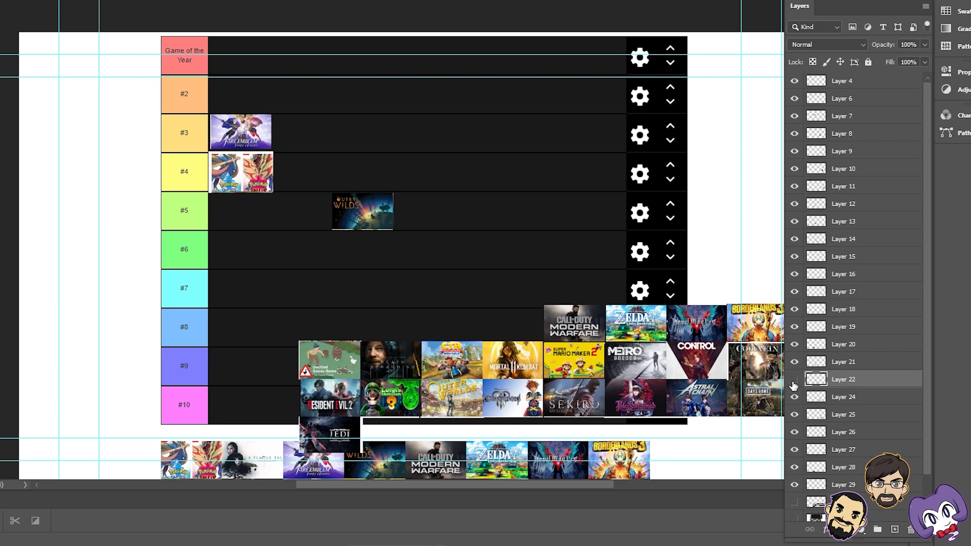
- Show Layer 22 and move The Outer Worlds cover into the middle of the #5 row
{"action": "left_click", "coordinate": [793, 381]}
{"action": "left_click_drag", "start_coordinate": [458, 404], "coordinate": [430, 216]}
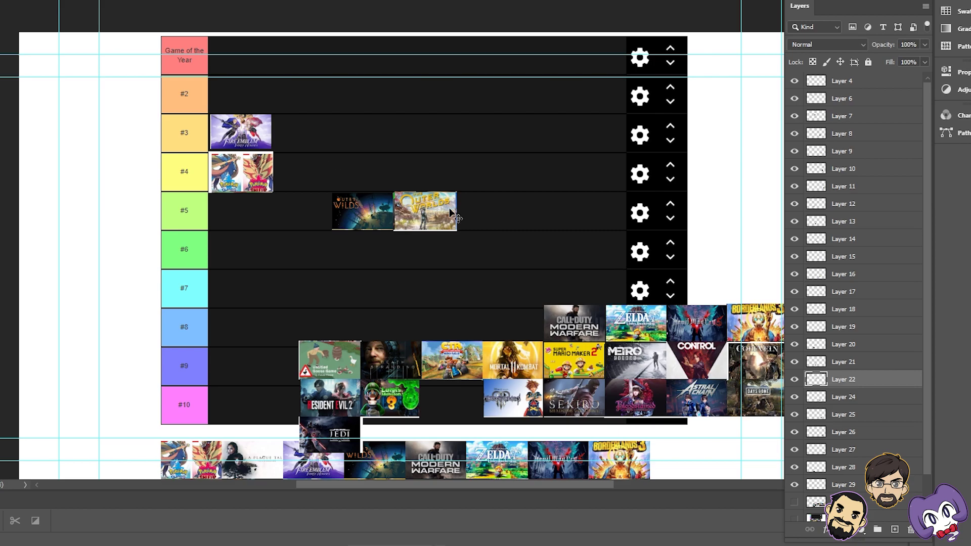
- Move the Outer Wilds cover on Layer 7 out of the #5 row to the canvas's upper-left corner
{"action": "left_click", "coordinate": [795, 116]}
{"action": "left_click", "coordinate": [795, 116]}
{"action": "left_click", "coordinate": [847, 117]}
{"action": "left_click_drag", "start_coordinate": [357, 223], "coordinate": [103, 141]}
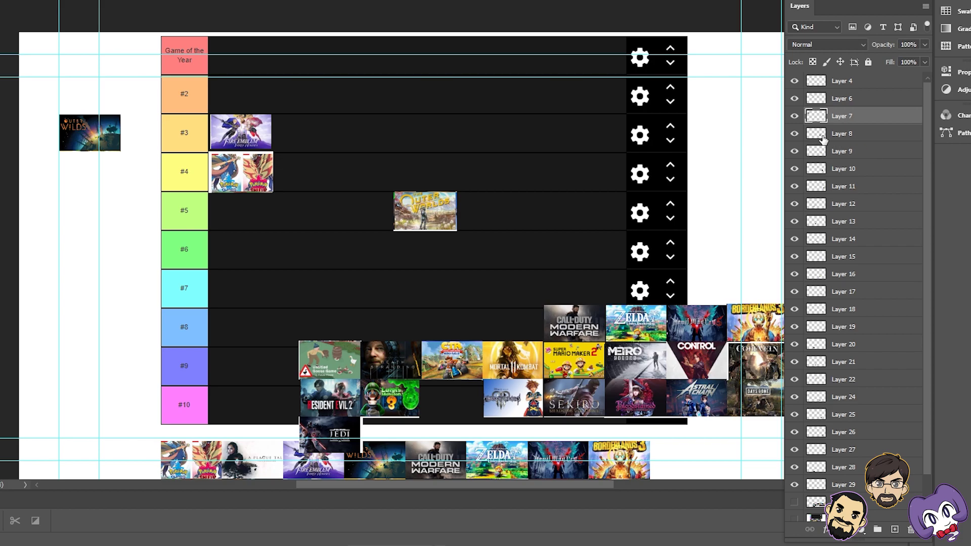
{"action": "left_click", "coordinate": [794, 135]}
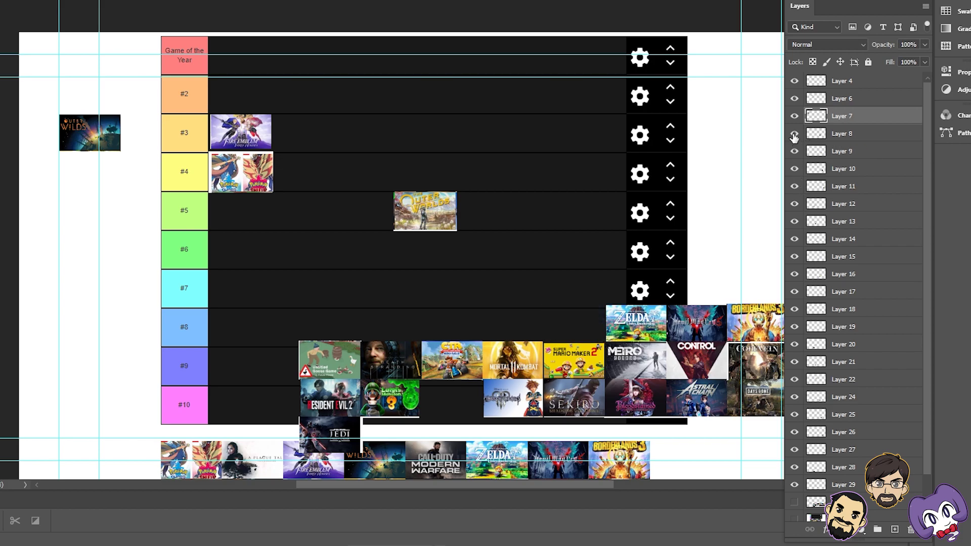
{"action": "left_click", "coordinate": [794, 135]}
{"action": "left_click_drag", "start_coordinate": [99, 141], "coordinate": [48, 60]}
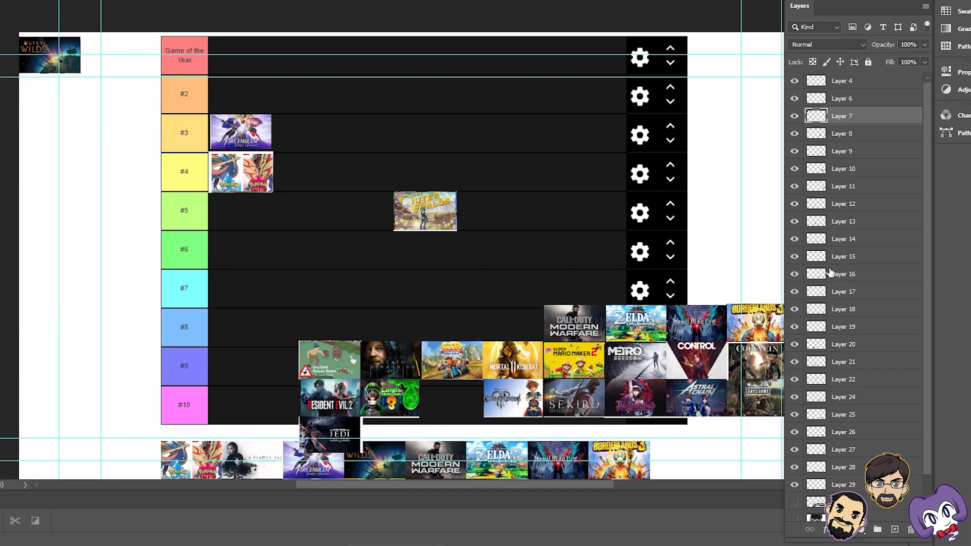
- Identify the Call of Duty: Modern Warfare cover on Layer 8 by toggling layers and place it directly below the Outer Wilds cover
{"action": "left_click", "coordinate": [857, 135]}
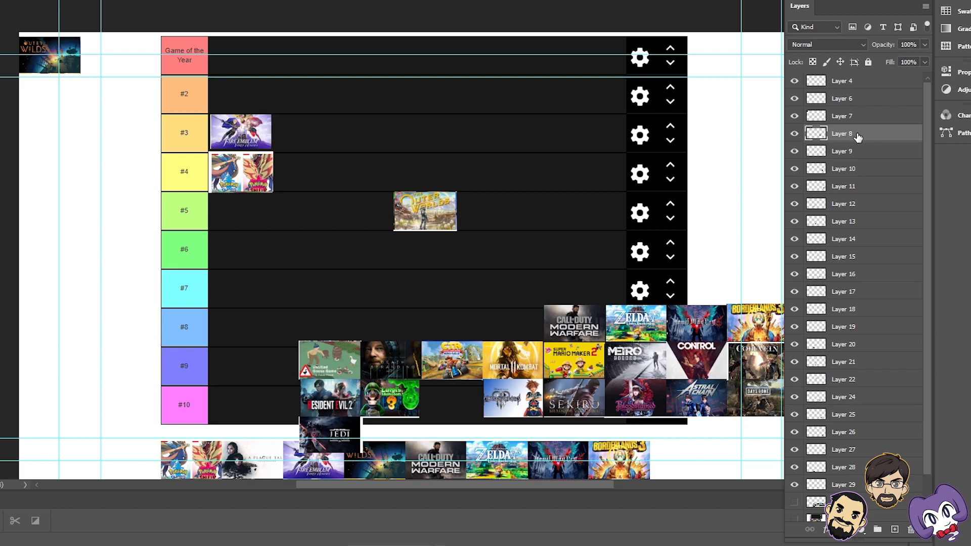
{"action": "left_click", "coordinate": [794, 133]}
{"action": "left_click", "coordinate": [795, 133]}
{"action": "left_click", "coordinate": [793, 152]}
{"action": "left_click", "coordinate": [794, 150]}
{"action": "left_click", "coordinate": [794, 151]}
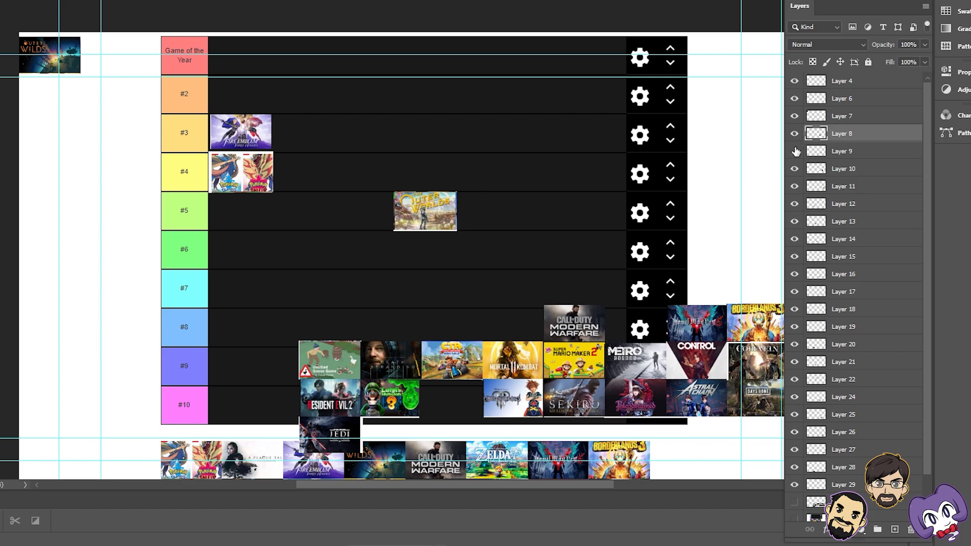
{"action": "left_click", "coordinate": [795, 152]}
{"action": "left_click", "coordinate": [795, 169]}
{"action": "left_click", "coordinate": [794, 169]}
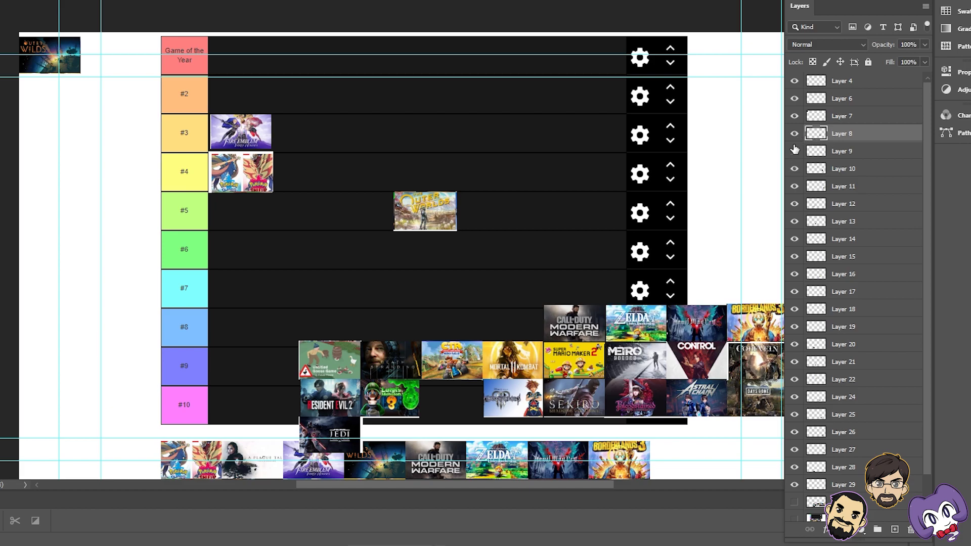
{"action": "left_click", "coordinate": [795, 151]}
{"action": "left_click", "coordinate": [795, 152]}
{"action": "left_click", "coordinate": [795, 134]}
{"action": "left_click", "coordinate": [795, 133]}
{"action": "left_click_drag", "start_coordinate": [574, 335], "coordinate": [55, 105]}
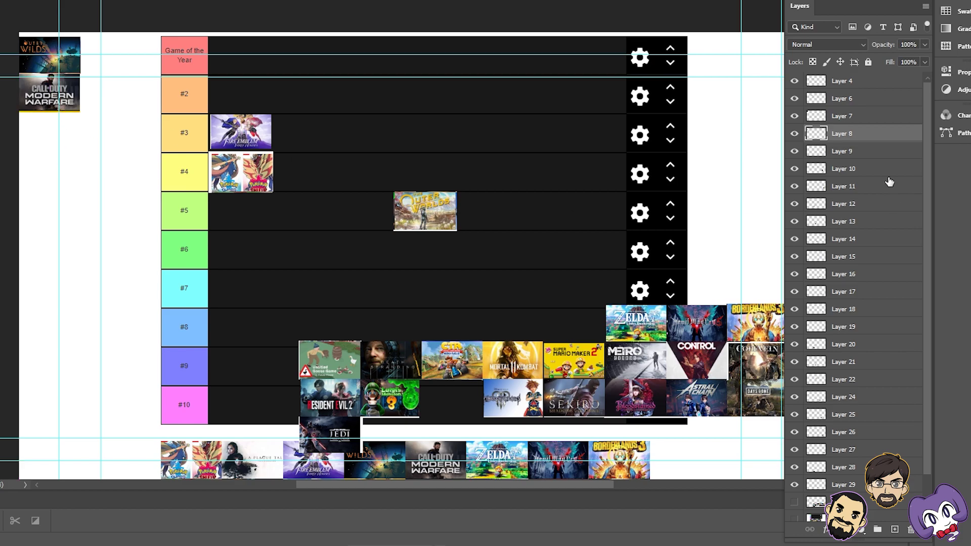
- Move the Zelda: Link's Awakening cover on Layer 9 beside the Fire Emblem cover in the #3 row
{"action": "left_click", "coordinate": [867, 155]}
{"action": "left_click", "coordinate": [795, 151]}
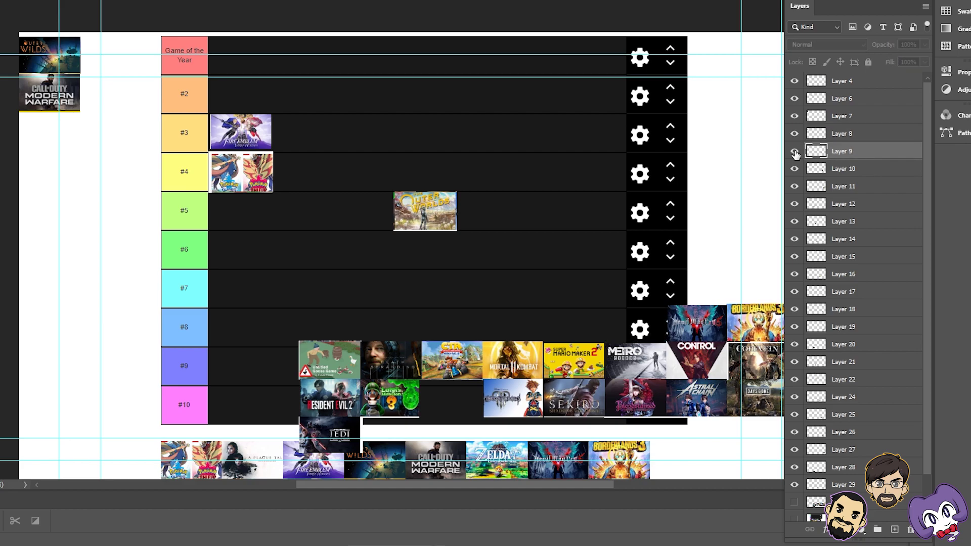
{"action": "left_click", "coordinate": [794, 151]}
{"action": "left_click_drag", "start_coordinate": [648, 332], "coordinate": [314, 147]}
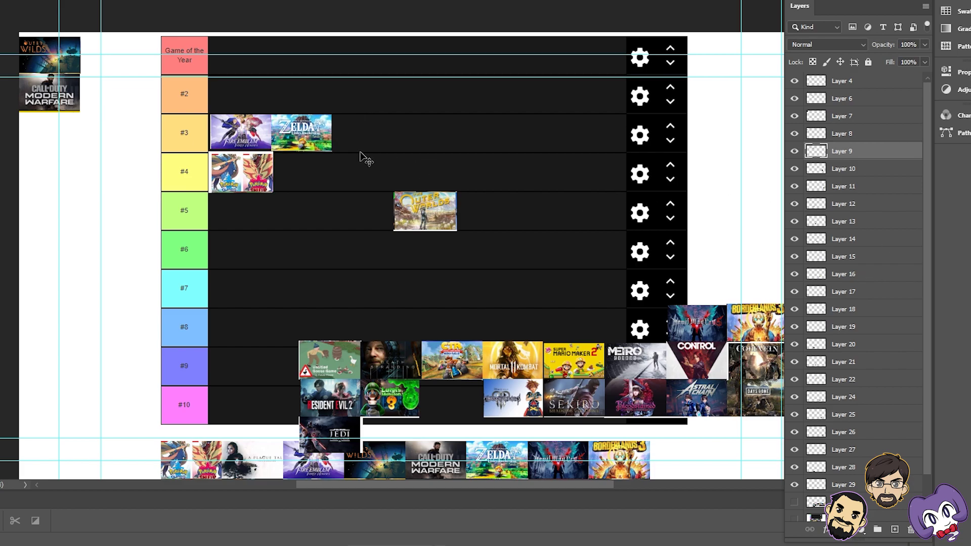
- Move the Devil May Cry 5 cover on Layer 10 to the blank margin beside the Outer Wilds and Call of Duty covers
{"action": "left_click", "coordinate": [890, 173]}
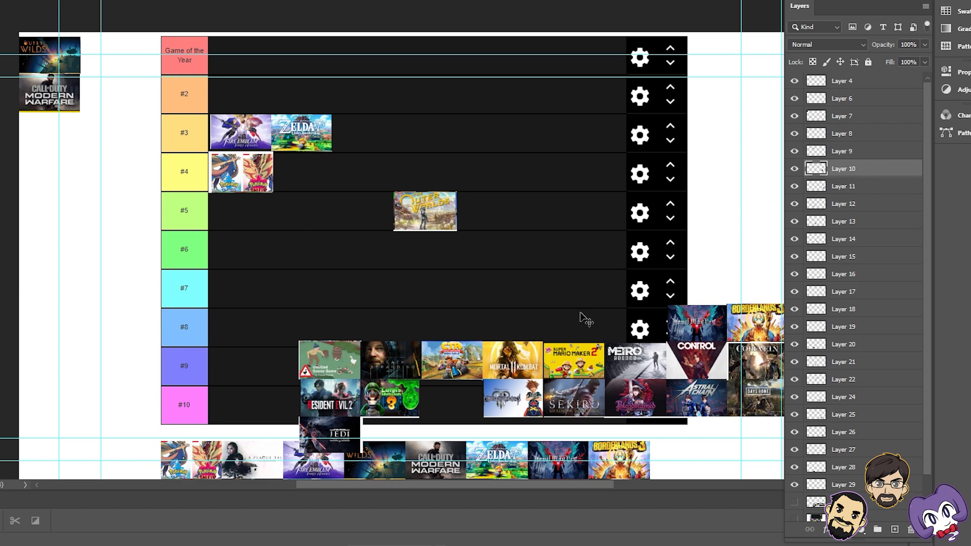
{"action": "left_click_drag", "start_coordinate": [691, 329], "coordinate": [446, 278]}
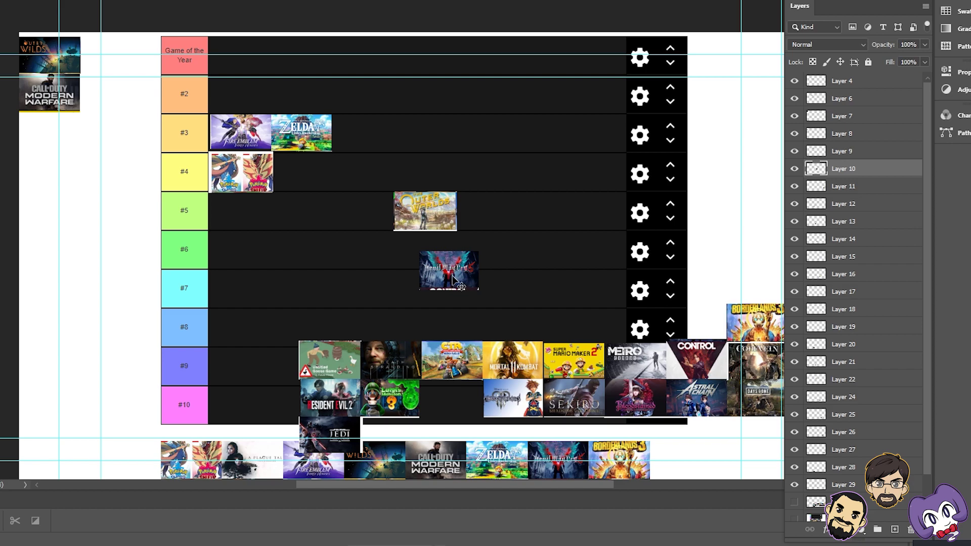
{"action": "left_click_drag", "start_coordinate": [453, 280], "coordinate": [434, 151]}
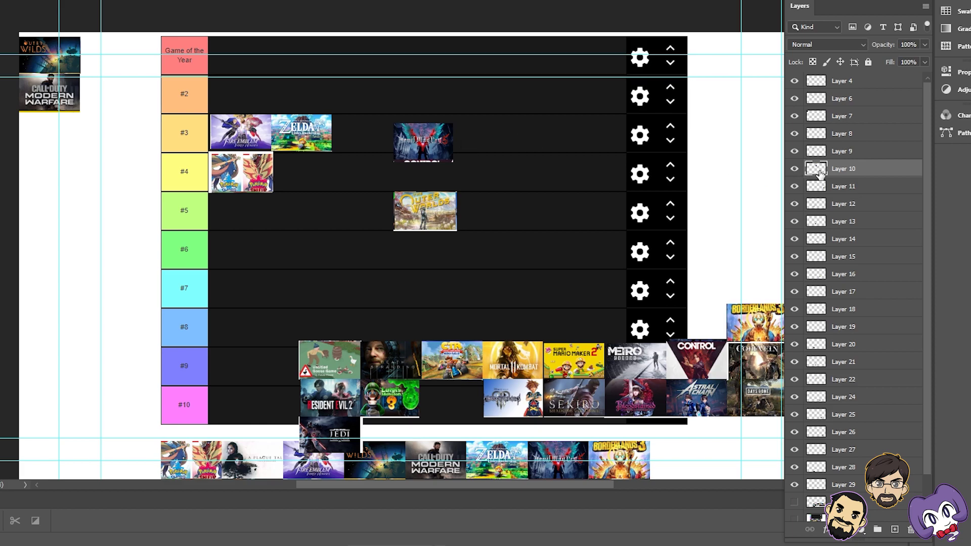
{"action": "left_click_drag", "start_coordinate": [430, 147], "coordinate": [108, 73]}
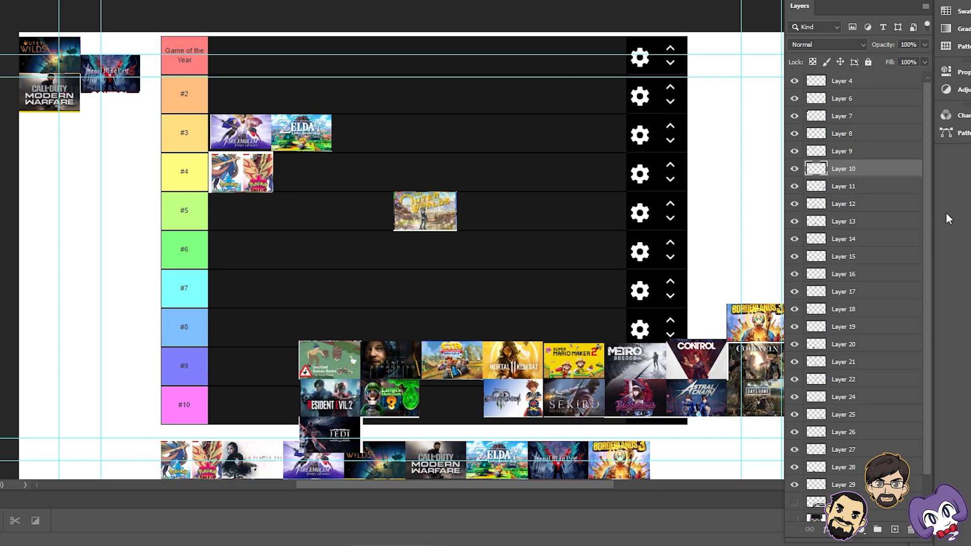
- Identify the Call of Duty: Modern Warfare cover on Layer 8 and move it down, leaving a cover-sized gap below the Outer Wilds cover
{"action": "left_click", "coordinate": [794, 116]}
{"action": "left_click", "coordinate": [794, 116]}
{"action": "left_click", "coordinate": [794, 134]}
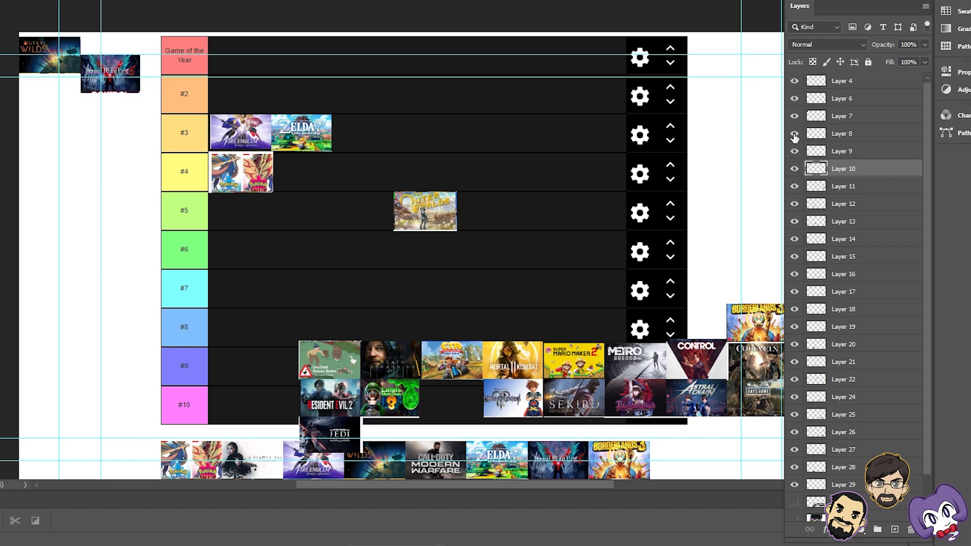
{"action": "left_click", "coordinate": [794, 134]}
{"action": "key", "text": "alt+bracketright"}
{"action": "key", "text": "alt+bracketright"}
{"action": "key", "text": "alt+bracketright"}
{"action": "left_click", "coordinate": [847, 139]}
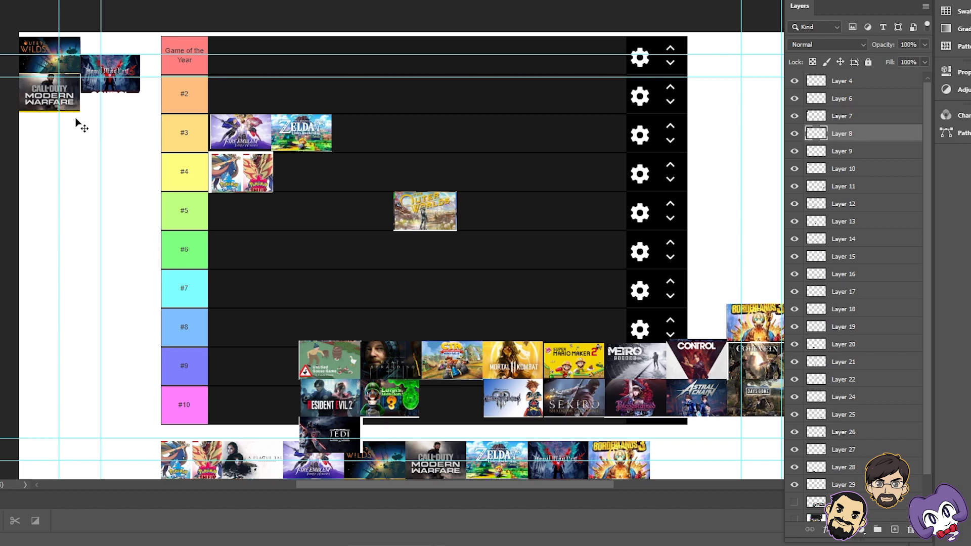
{"action": "left_click_drag", "start_coordinate": [71, 105], "coordinate": [71, 135]}
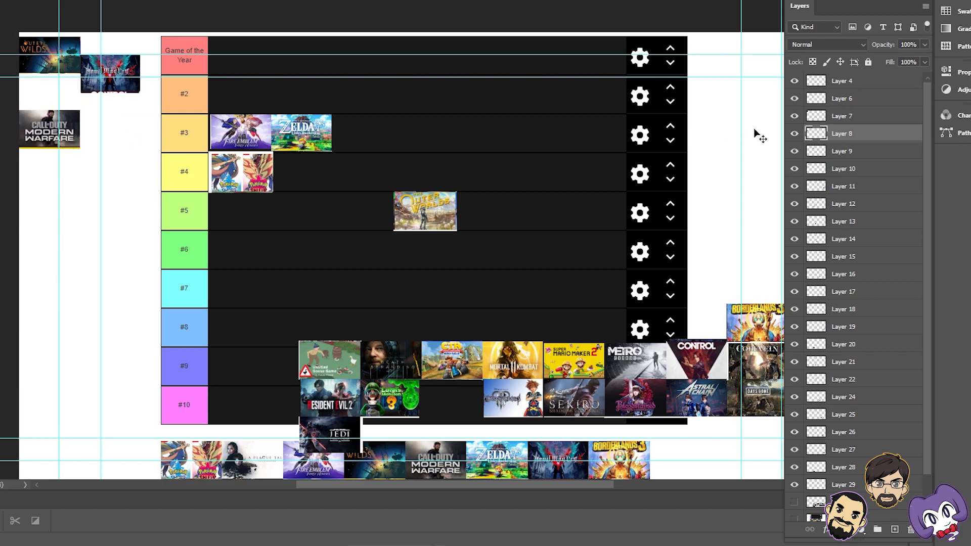
- Move the Devil May Cry 5 cover on Layer 10 into the gap between the Outer Wilds and Call of Duty covers
{"action": "left_click", "coordinate": [794, 152]}
{"action": "left_click", "coordinate": [794, 152]}
{"action": "left_click", "coordinate": [794, 169]}
{"action": "left_click", "coordinate": [795, 169]}
{"action": "left_click", "coordinate": [853, 169]}
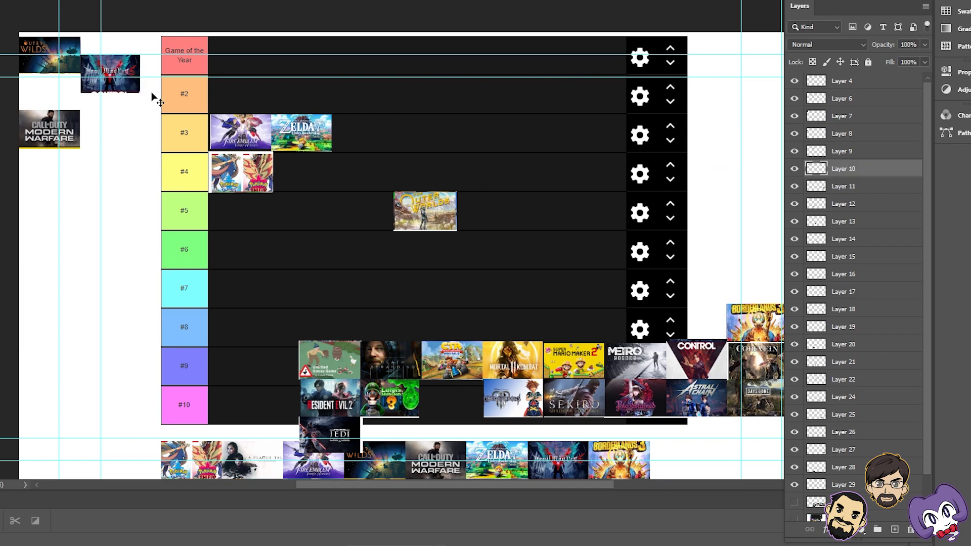
{"action": "left_click_drag", "start_coordinate": [111, 98], "coordinate": [49, 119]}
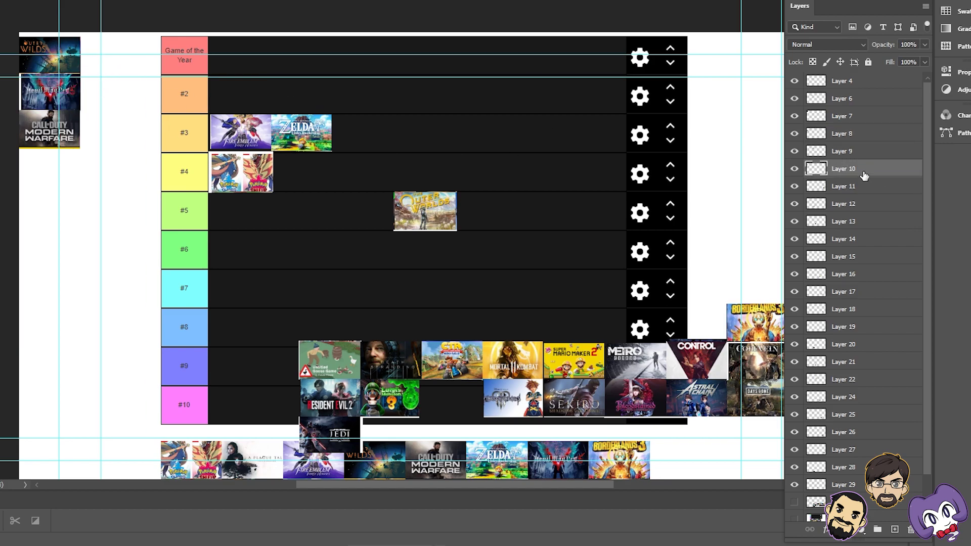
- Move the Borderlands 3 cover on Layer 11 to the canvas's lower-left margin and rotate it to a steep upward diagonal
{"action": "left_click", "coordinate": [864, 191]}
{"action": "left_click", "coordinate": [795, 187]}
{"action": "left_click", "coordinate": [795, 187]}
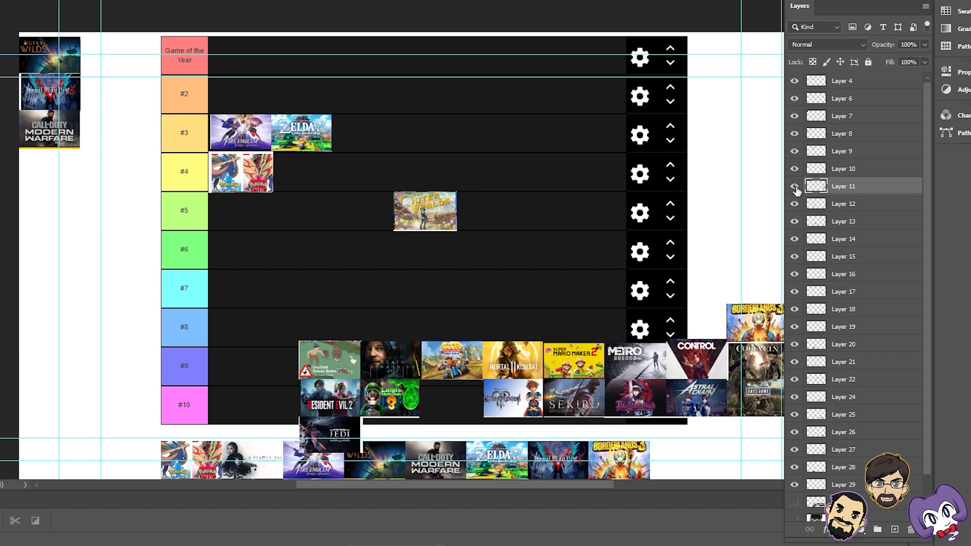
{"action": "left_click_drag", "start_coordinate": [740, 306], "coordinate": [49, 411]}
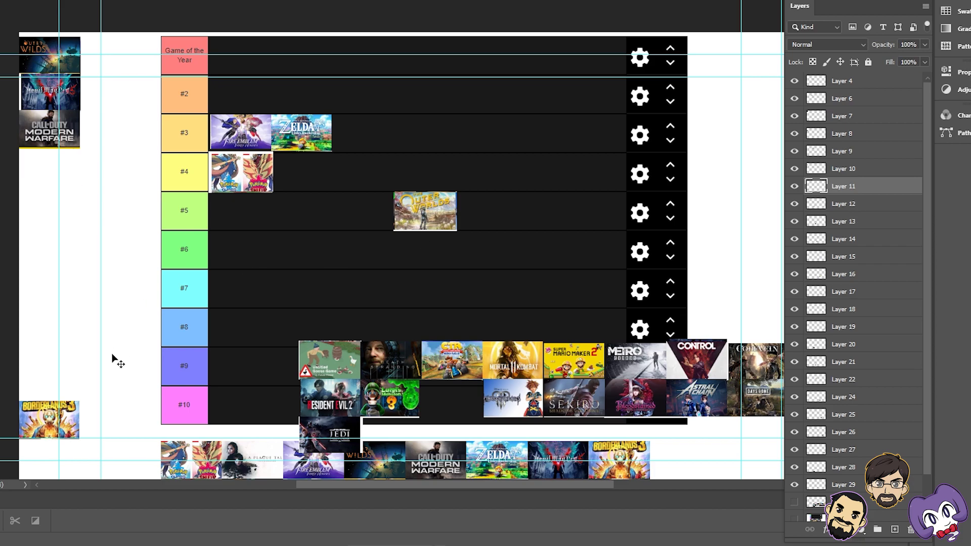
{"action": "key", "text": "ctrl+t"}
{"action": "left_click_drag", "start_coordinate": [93, 394], "coordinate": [101, 360]}
{"action": "key", "text": "Return"}
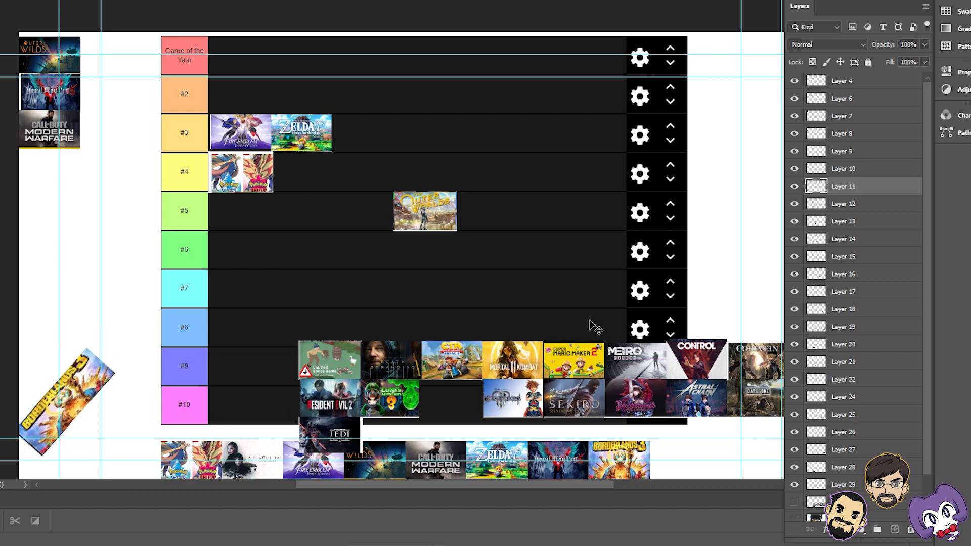
- Move the Untitled Goose Game cover on Layer 12 beside the Zelda cover in the #3 row
{"action": "left_click", "coordinate": [845, 203]}
{"action": "left_click", "coordinate": [795, 205]}
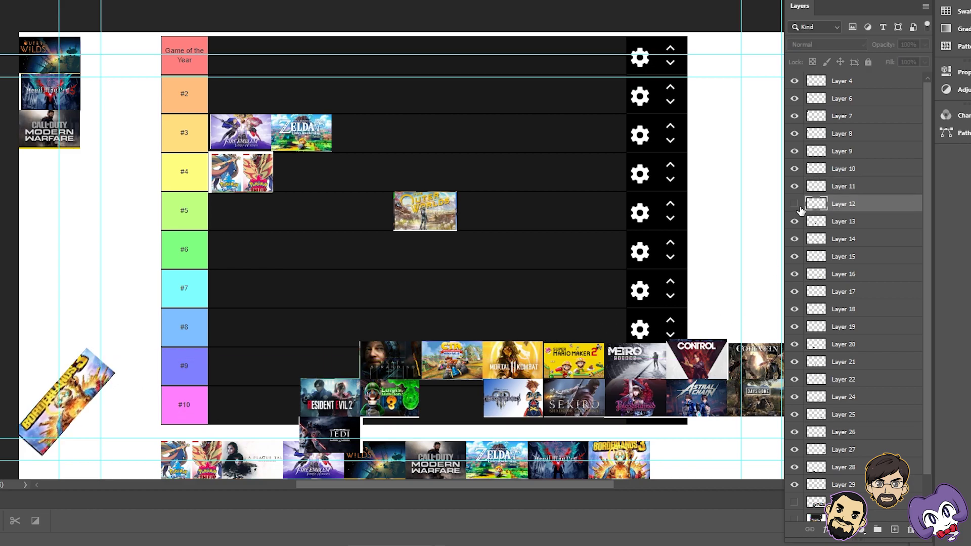
{"action": "left_click", "coordinate": [795, 204]}
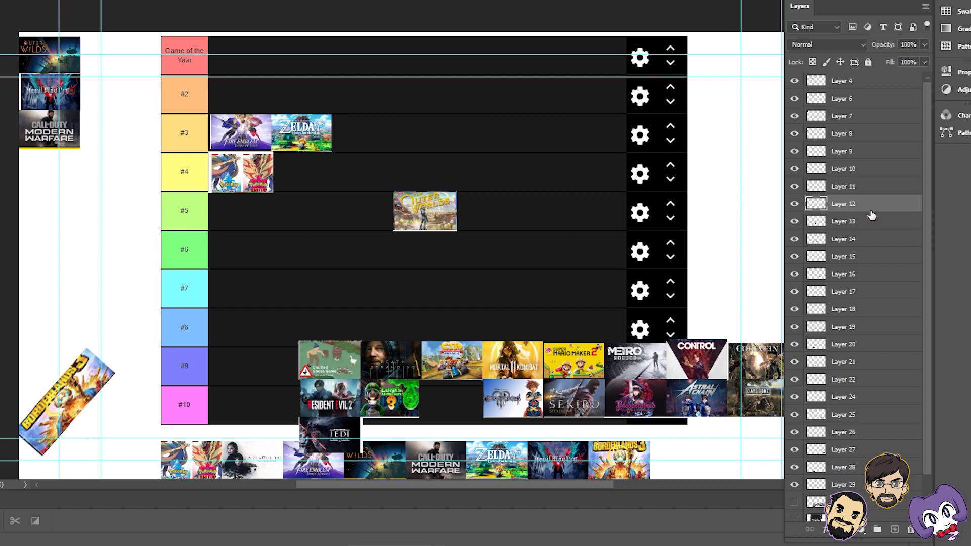
{"action": "left_click", "coordinate": [795, 204]}
{"action": "left_click", "coordinate": [795, 204]}
{"action": "left_click_drag", "start_coordinate": [328, 373], "coordinate": [298, 277]}
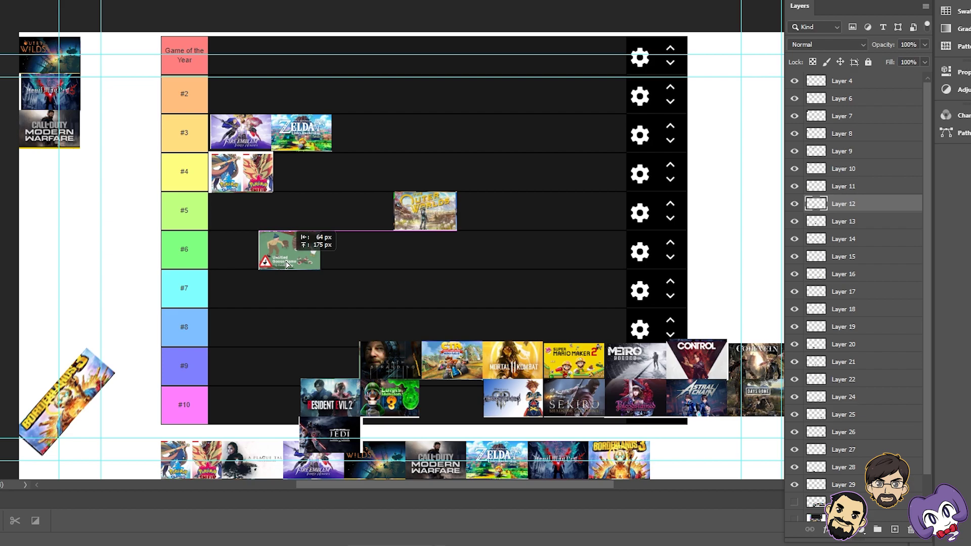
{"action": "left_click_drag", "start_coordinate": [286, 265], "coordinate": [376, 148]}
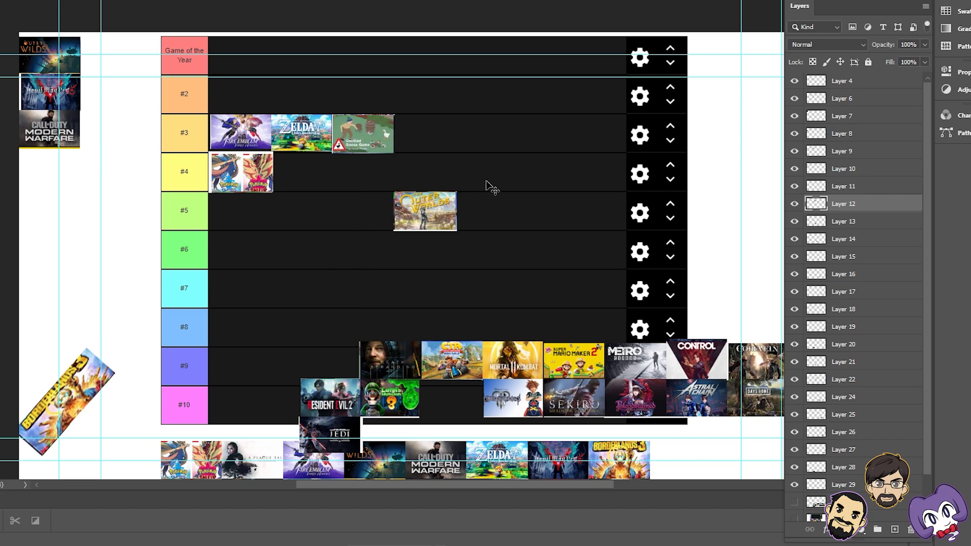
- Move the Death Stranding cover on Layer 13 up to the #6 row and nudge the Untitled Goose Game cover flush with the Zelda cover
{"action": "left_click", "coordinate": [854, 222]}
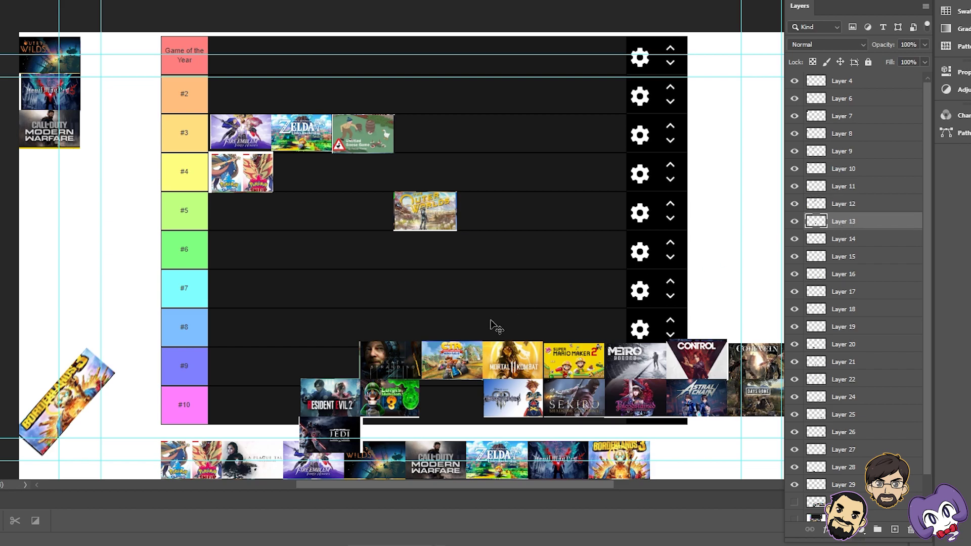
{"action": "left_click_drag", "start_coordinate": [413, 362], "coordinate": [318, 262]}
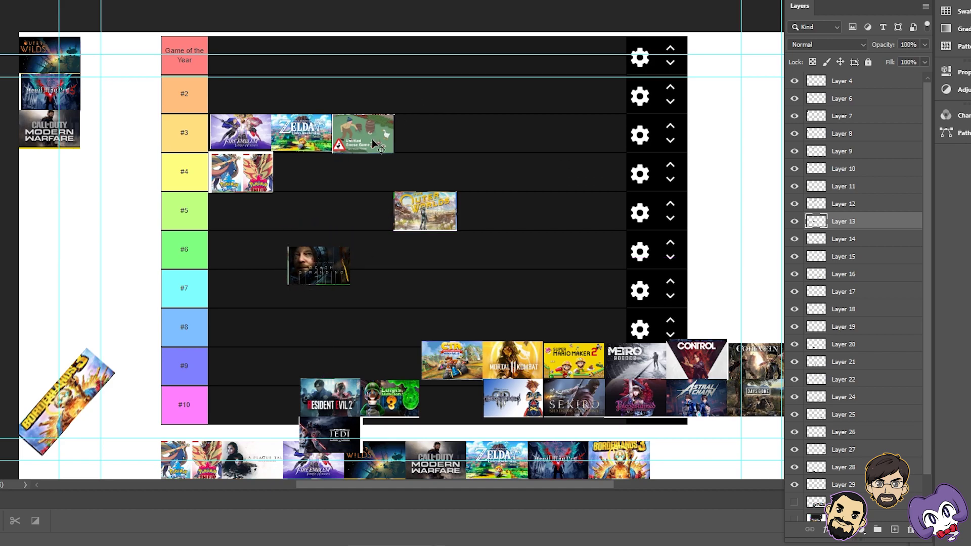
{"action": "left_click", "coordinate": [858, 205]}
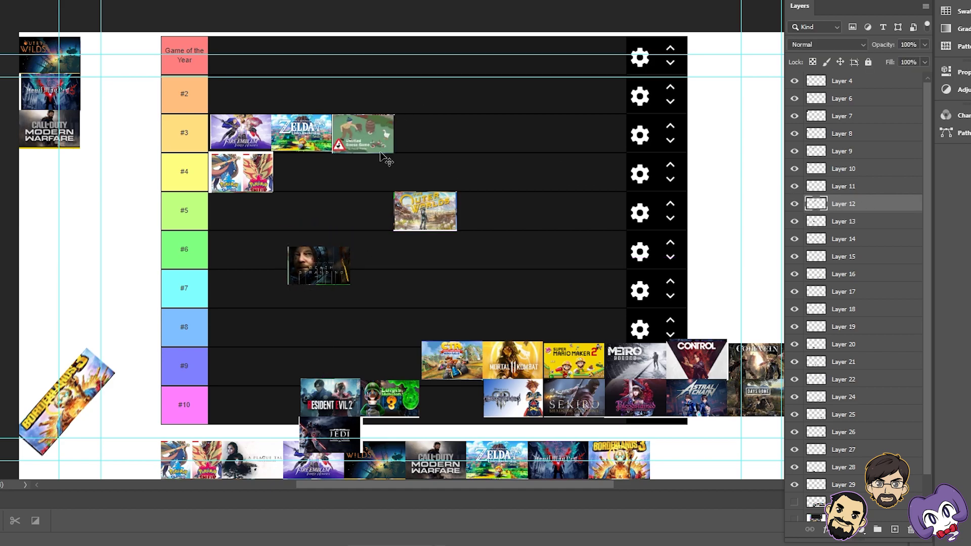
{"action": "left_click_drag", "start_coordinate": [370, 144], "coordinate": [389, 151]}
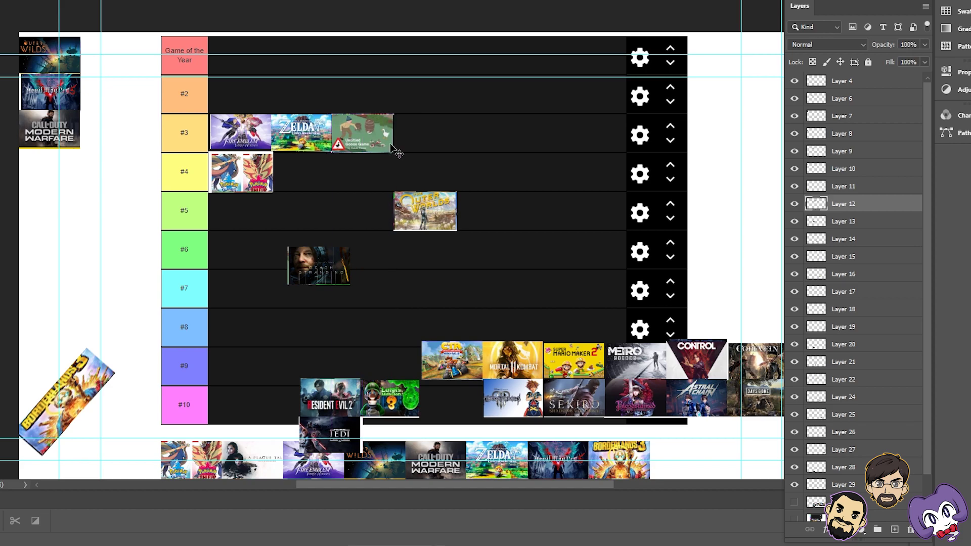
- Move the Death Stranding cover on Layer 13 to the start of the #5 row
{"action": "left_click", "coordinate": [794, 222]}
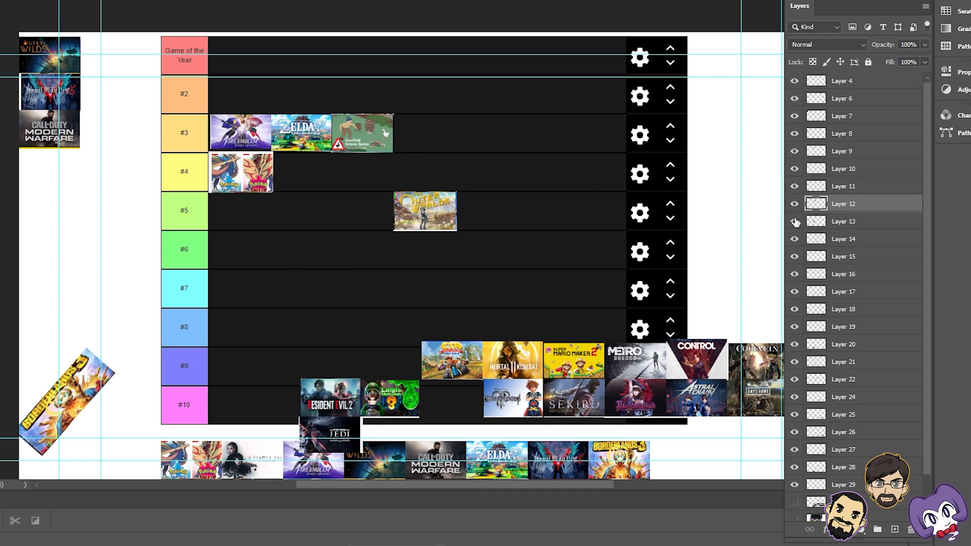
{"action": "left_click", "coordinate": [795, 222]}
{"action": "left_click", "coordinate": [831, 221]}
{"action": "left_click_drag", "start_coordinate": [337, 288], "coordinate": [251, 226]}
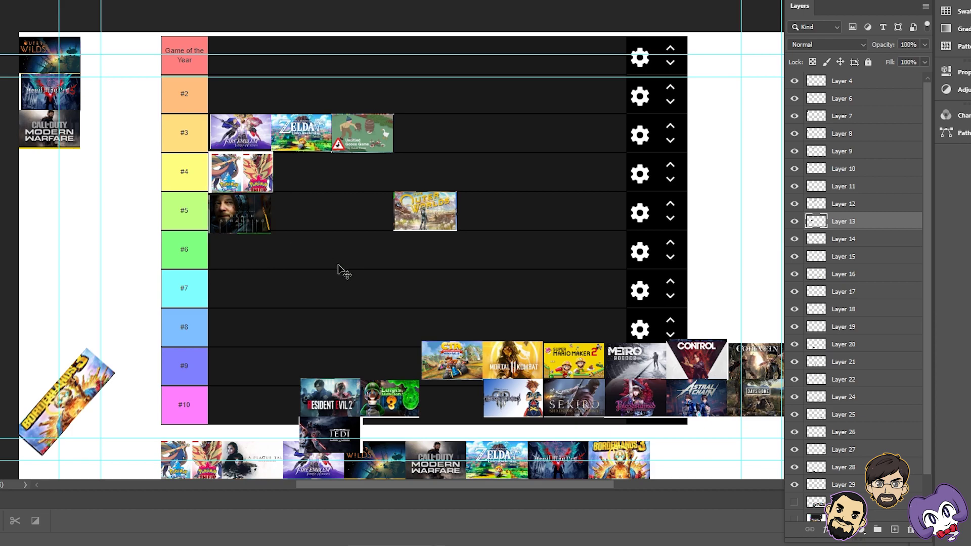
- Move the Death Stranding cover to the blank margin beside the tier table and stretch it to fill the space above the unranked covers
{"action": "left_click_drag", "start_coordinate": [236, 214], "coordinate": [720, 340]}
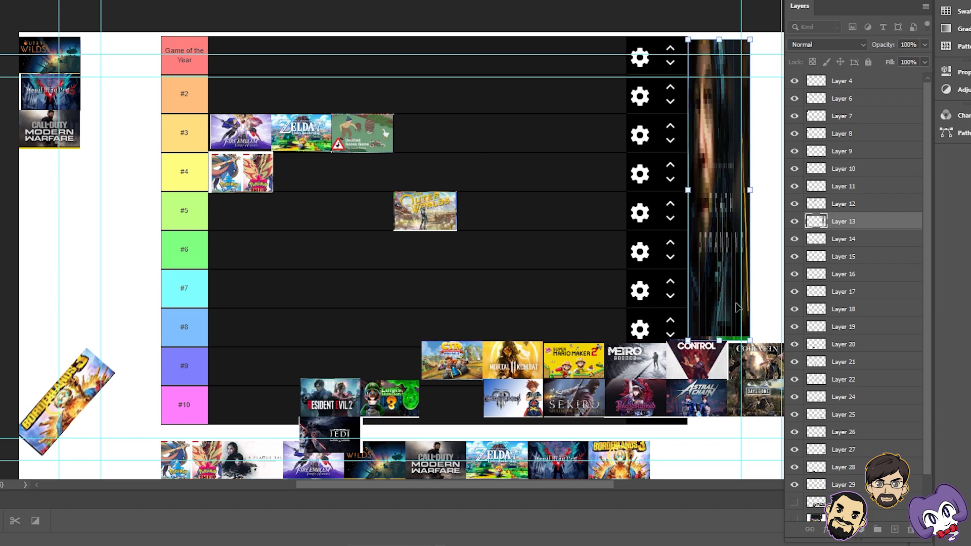
{"action": "left_click_drag", "start_coordinate": [750, 191], "coordinate": [783, 193]}
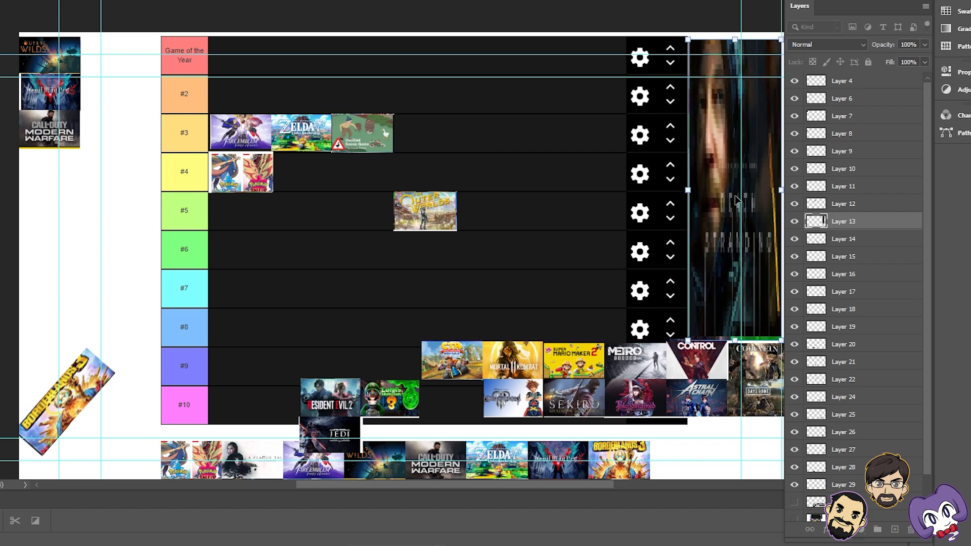
{"action": "key", "text": "Return"}
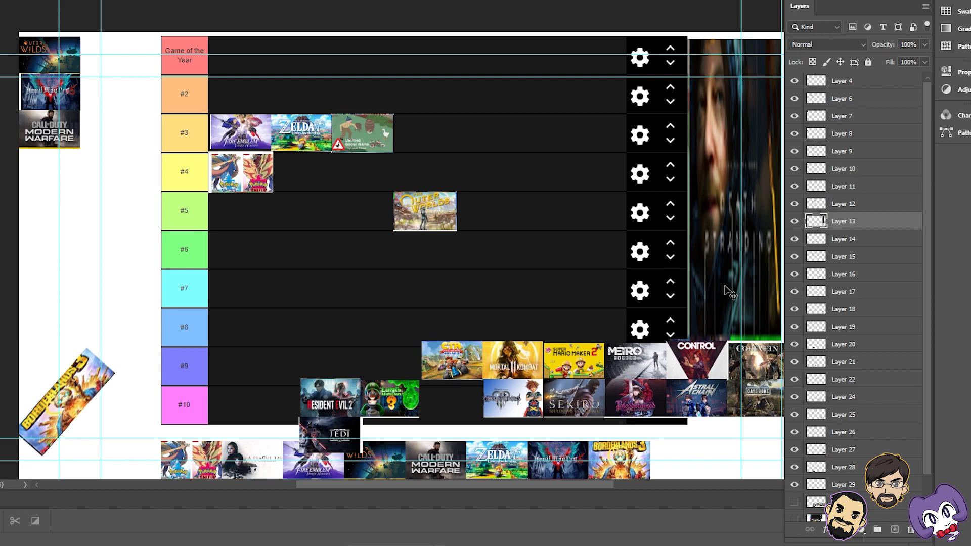
- Shrink the Death Stranding cover to about 41 by 132 px, place it across the #4 and #5 rows, and tilt it clockwise
{"action": "key", "text": "ctrl+t"}
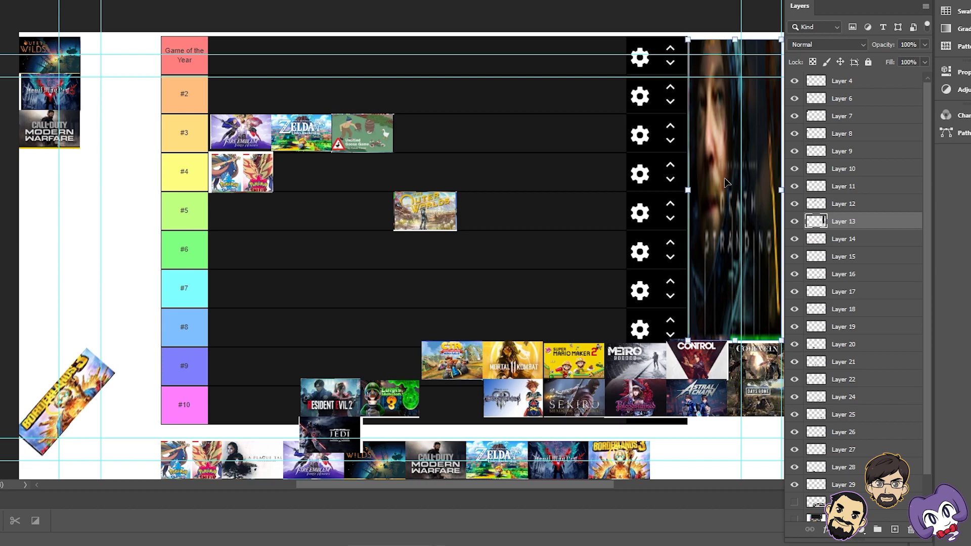
{"action": "left_click_drag", "start_coordinate": [736, 43], "coordinate": [729, 256]}
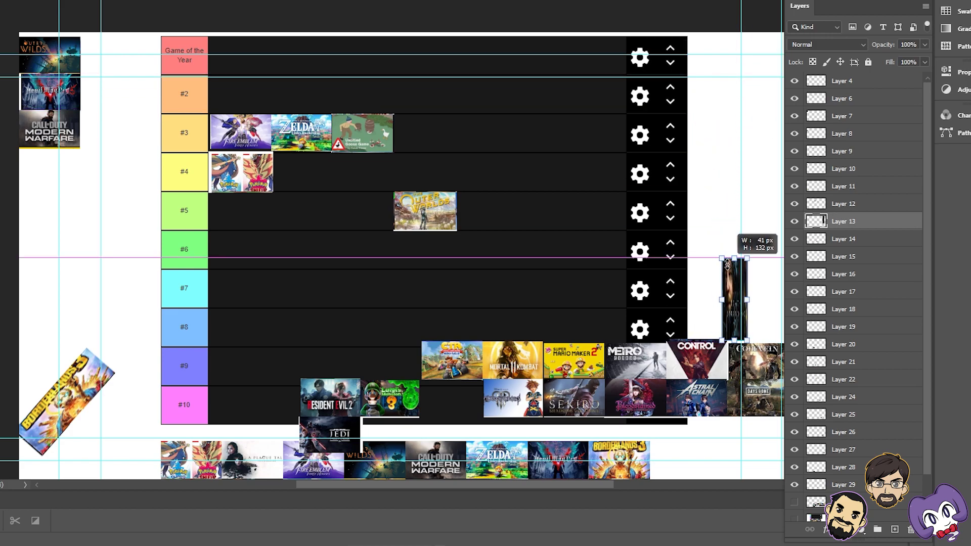
{"action": "left_click_drag", "start_coordinate": [729, 291], "coordinate": [344, 197]}
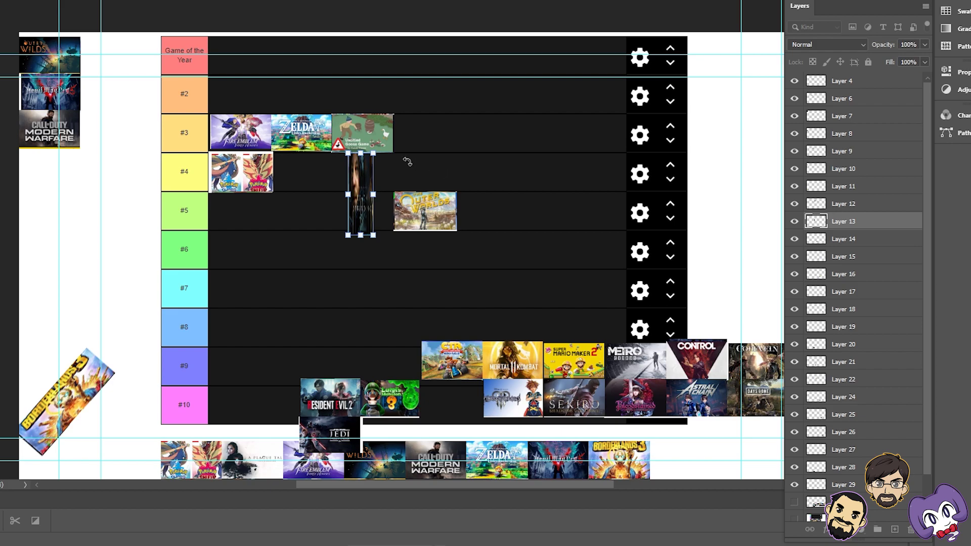
{"action": "left_click_drag", "start_coordinate": [408, 161], "coordinate": [459, 204]}
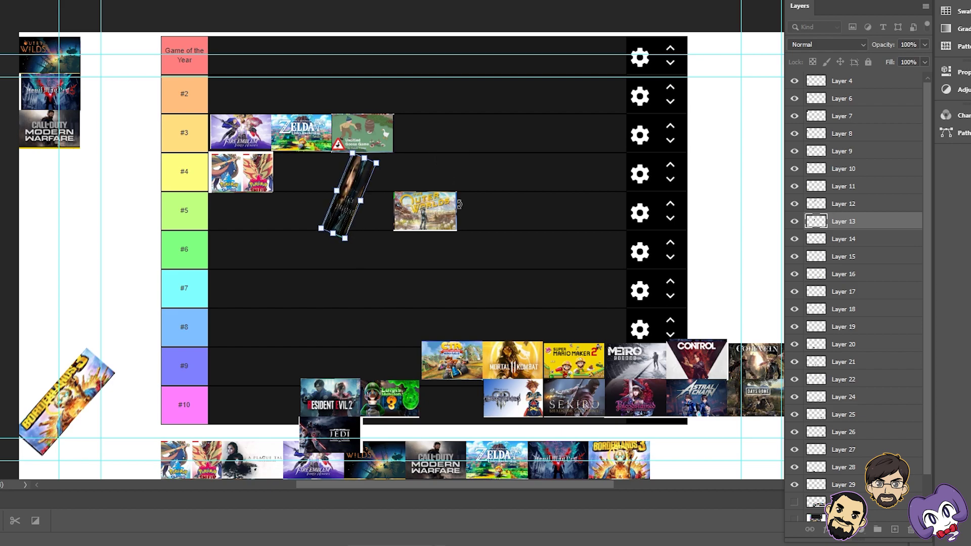
{"action": "key", "text": "Return"}
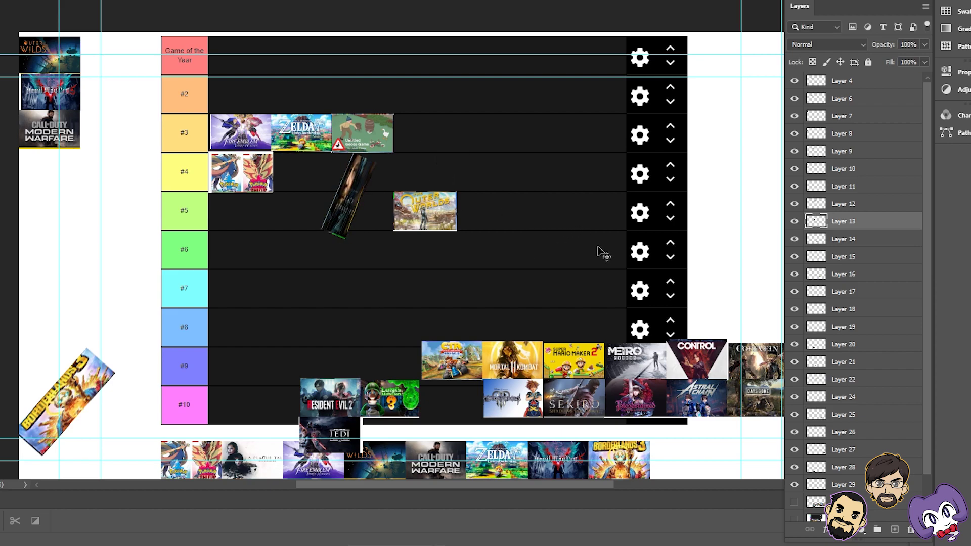
- Move the CTR cover on Layer 14 to the #6 row and shift the tilted Death Stranding cover against the Outer Worlds cover
{"action": "left_click", "coordinate": [858, 242]}
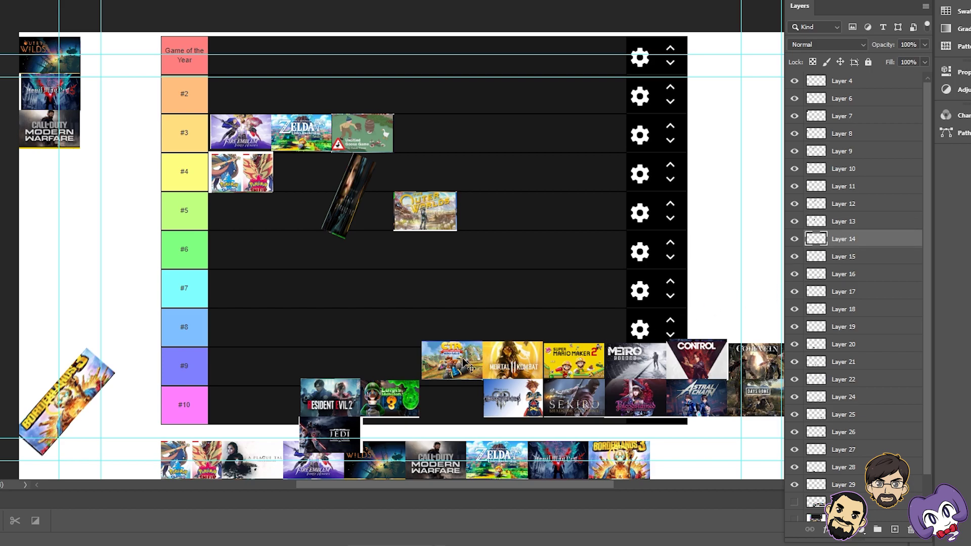
{"action": "left_click_drag", "start_coordinate": [463, 360], "coordinate": [534, 292]}
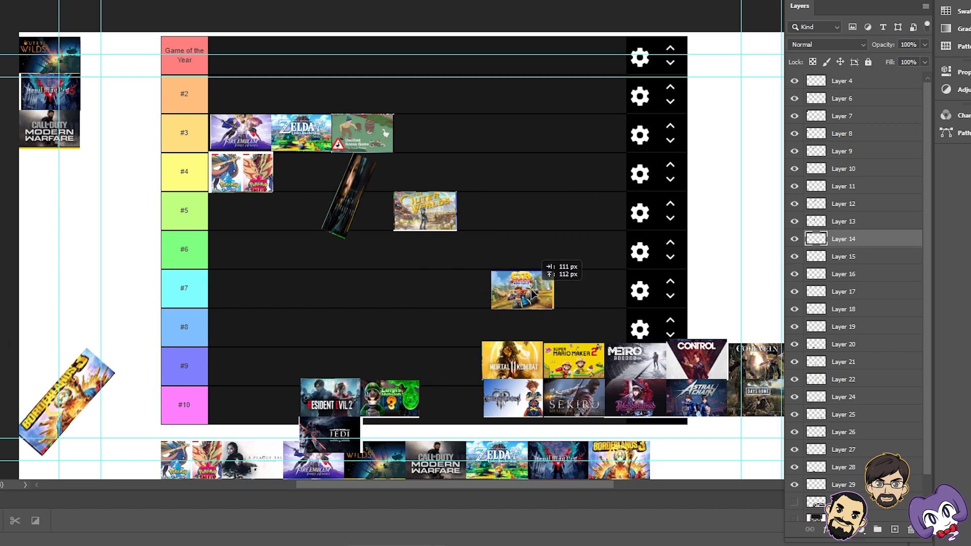
{"action": "left_click_drag", "start_coordinate": [340, 215], "coordinate": [375, 204]}
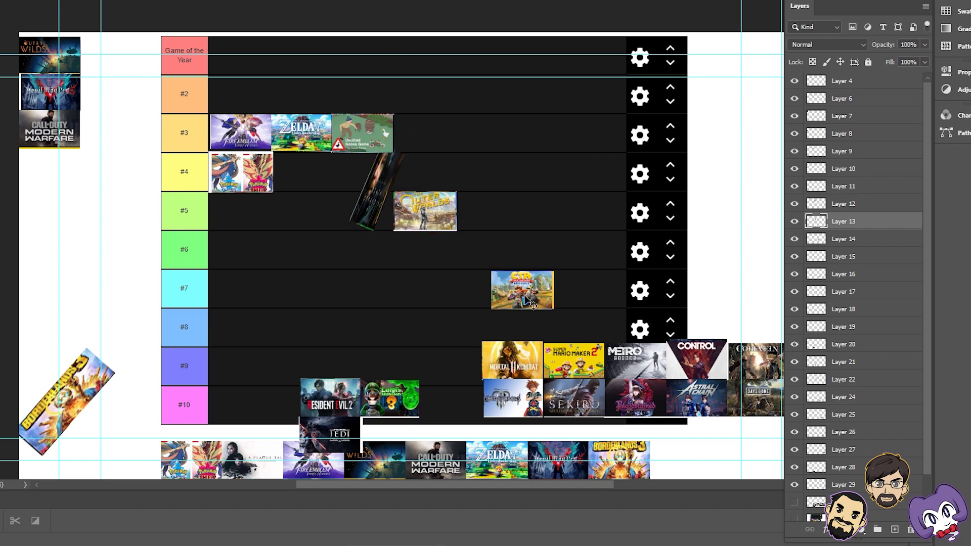
{"action": "left_click_drag", "start_coordinate": [525, 296], "coordinate": [294, 263]}
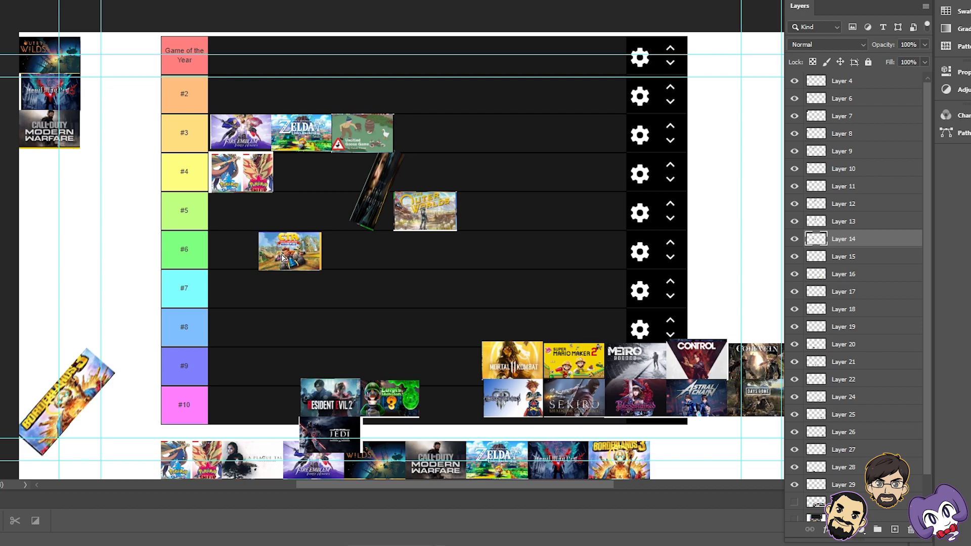
- Move the CTR cover toward the canvas's lower-left area, enlarge it, and stretch it into a wide, flat strip
{"action": "left_click_drag", "start_coordinate": [283, 258], "coordinate": [250, 315]}
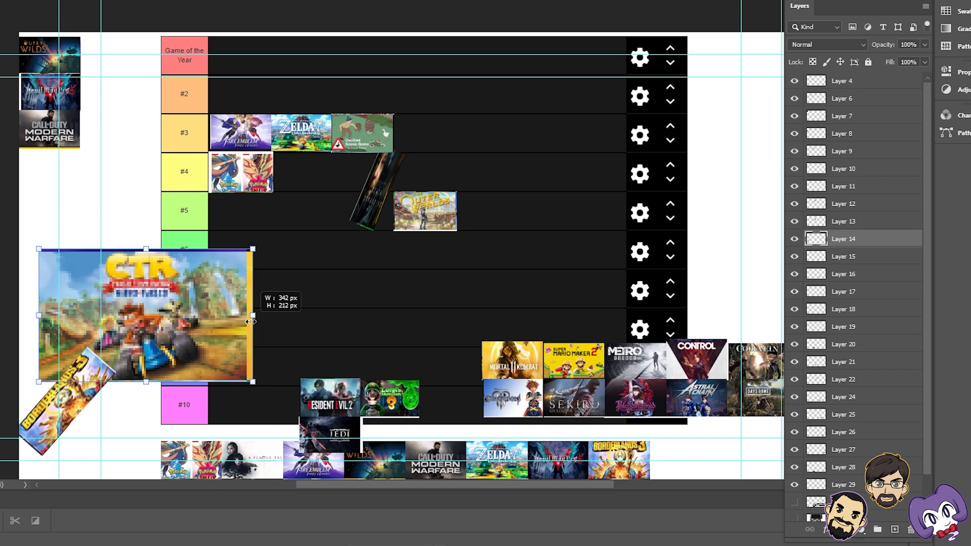
{"action": "left_click_drag", "start_coordinate": [142, 247], "coordinate": [122, 323]}
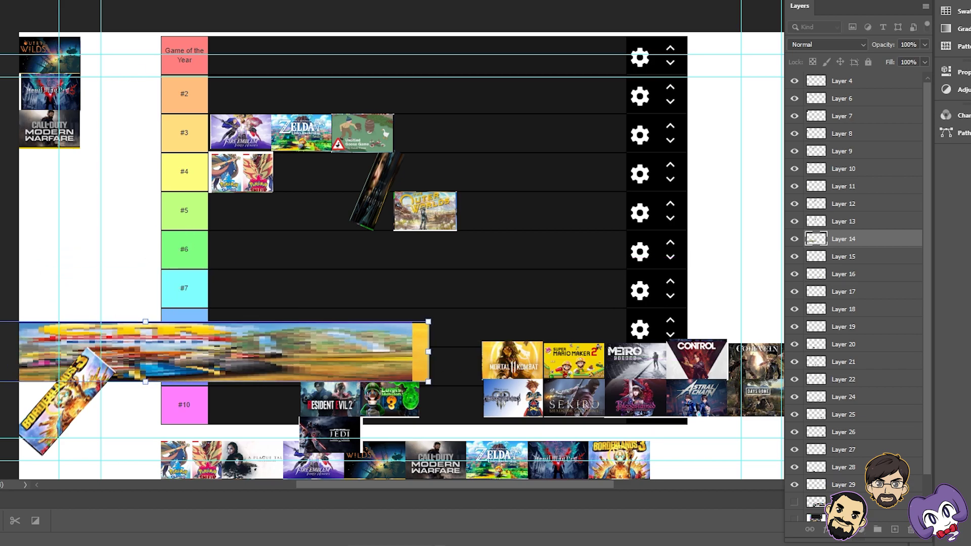
{"action": "key", "text": "Return"}
- Apply a Motion Blur at an angle of 36° and a distance of 36 pixels to the stretched CTR cover on Layer 14
{"action": "key", "text": "alt+t"}
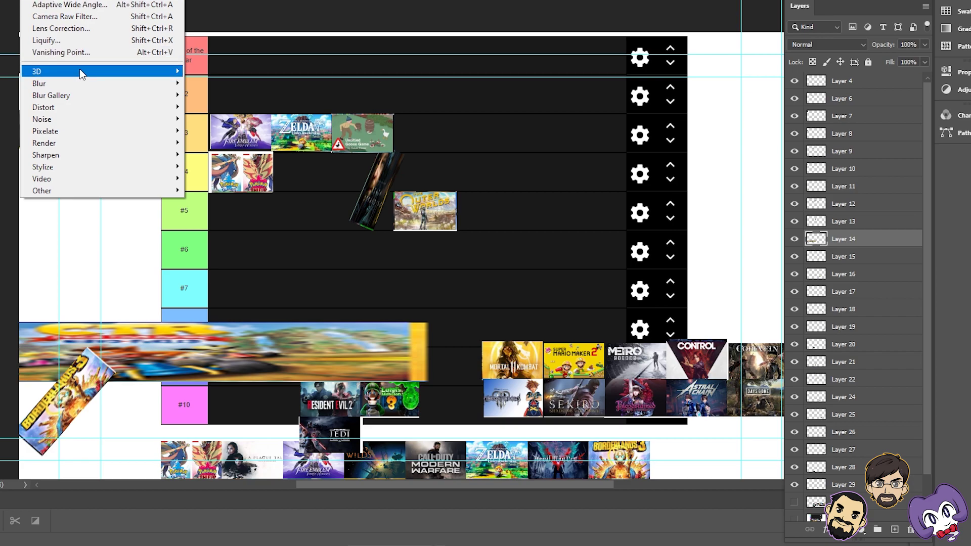
{"action": "mouse_move", "coordinate": [80, 83]}
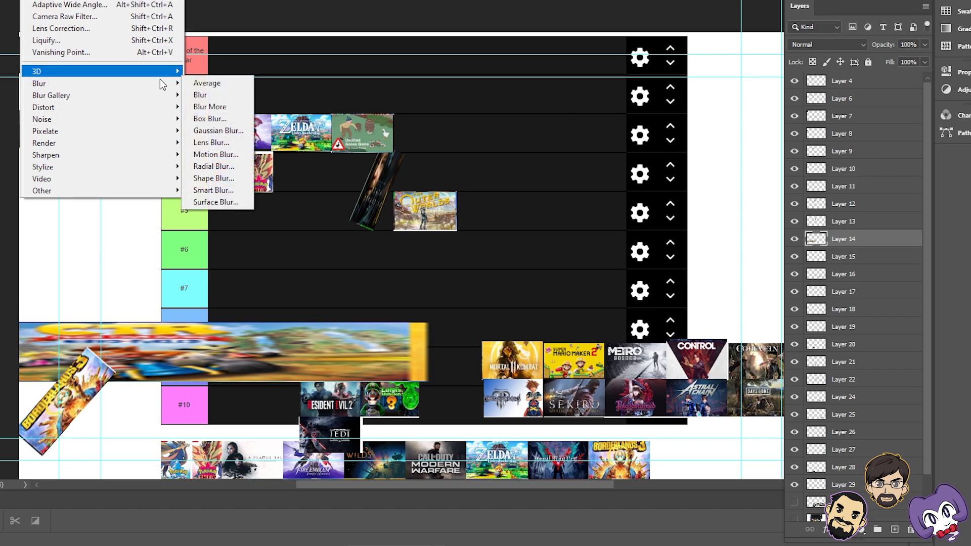
{"action": "left_click", "coordinate": [222, 155]}
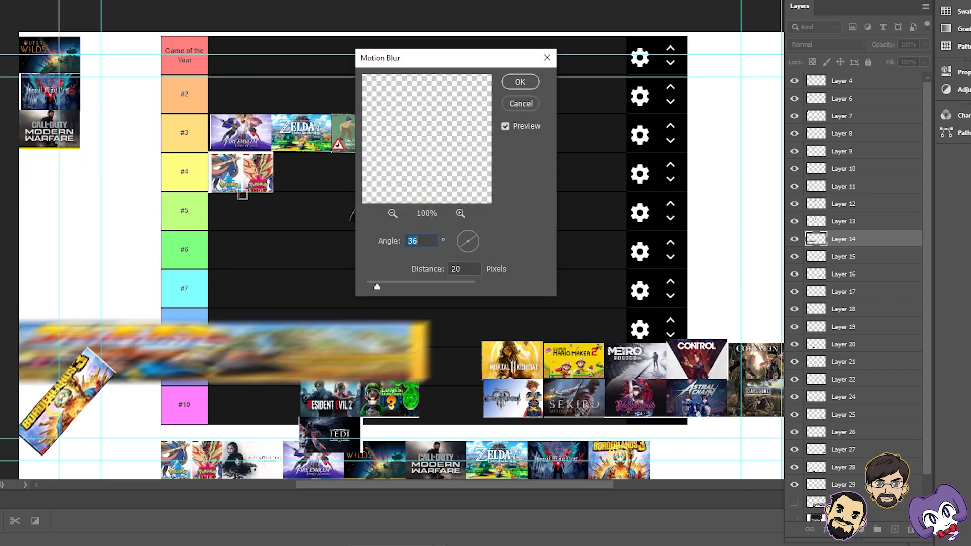
{"action": "left_click", "coordinate": [410, 285]}
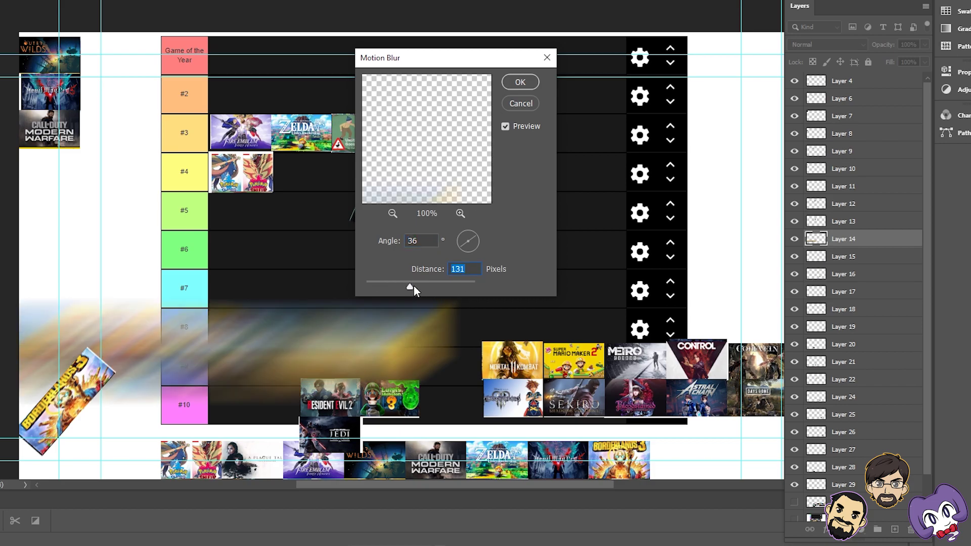
{"action": "left_click_drag", "start_coordinate": [414, 286], "coordinate": [387, 283]}
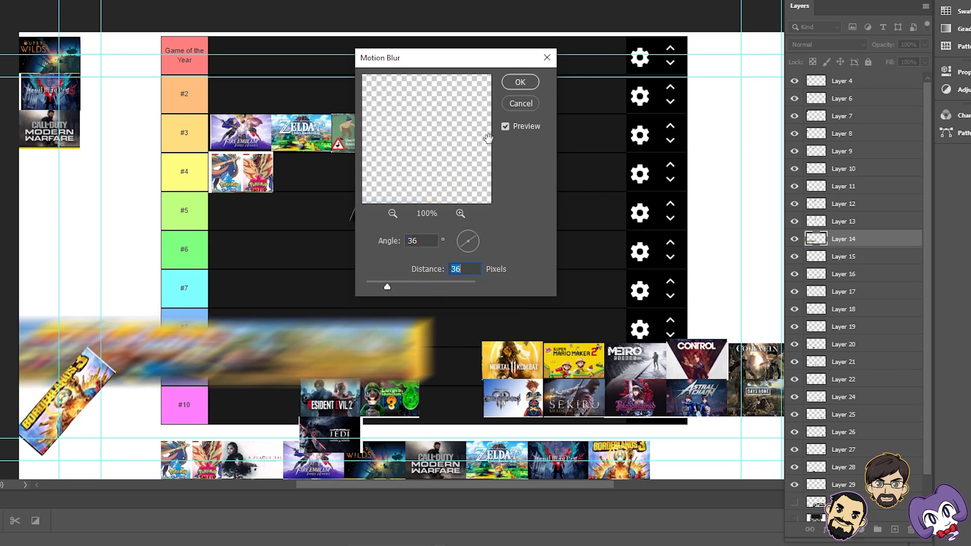
{"action": "left_click", "coordinate": [520, 82]}
- Shrink the blurred CTR strip so it fits in the blank margin beside the #8 row, above the Borderlands 3 cover
{"action": "key", "text": "ctrl+t"}
{"action": "left_click_drag", "start_coordinate": [433, 315], "coordinate": [134, 335]}
{"action": "key", "text": "Return"}
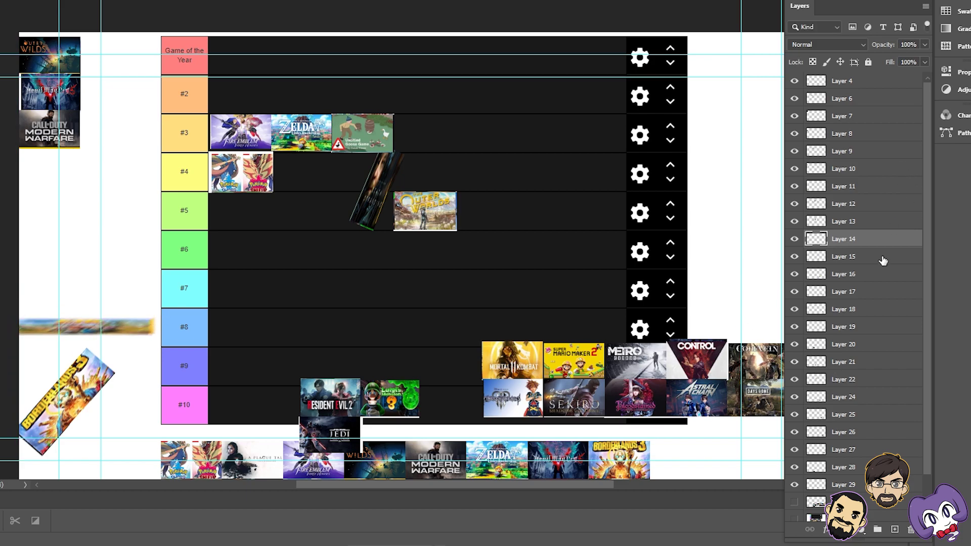
- Move the Mortal Kombat 11 cover to the start of the #6 row and enlarge the Super Mario Maker 2 cover across rows #6 to #8
{"action": "left_click_drag", "start_coordinate": [525, 365], "coordinate": [255, 253]}
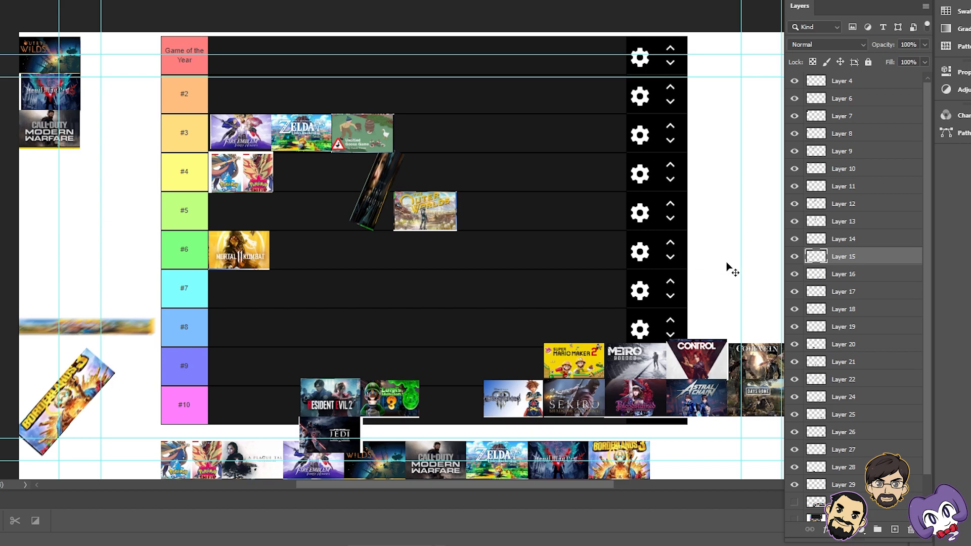
{"action": "left_click", "coordinate": [852, 276]}
{"action": "left_click_drag", "start_coordinate": [568, 363], "coordinate": [625, 229]}
{"action": "left_click_drag", "start_coordinate": [583, 189], "coordinate": [583, 300]}
{"action": "key", "text": "Return"}
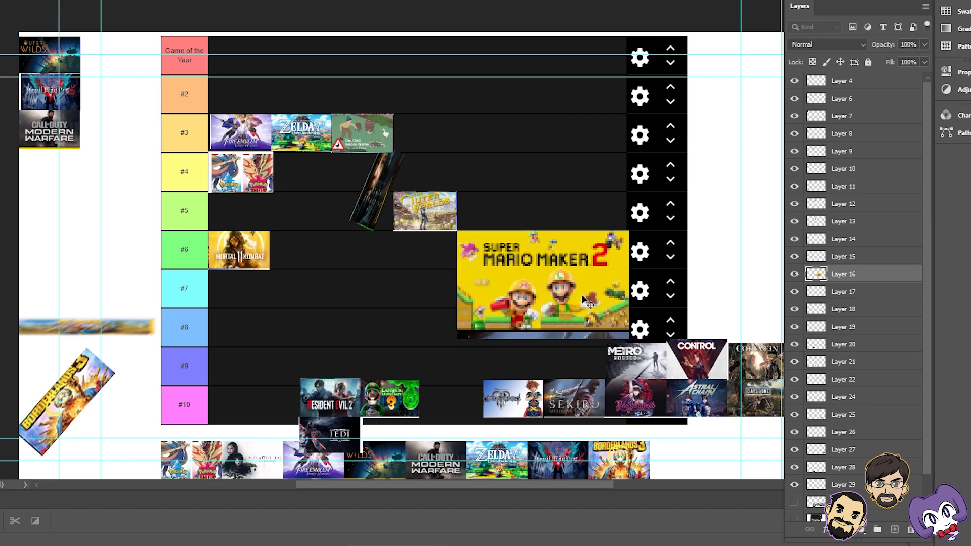
- Move the Metro Exodus cover on Layer 17 beside the Call of Duty cover in the margin and reorder its layer above Layer 7
{"action": "left_click", "coordinate": [866, 299]}
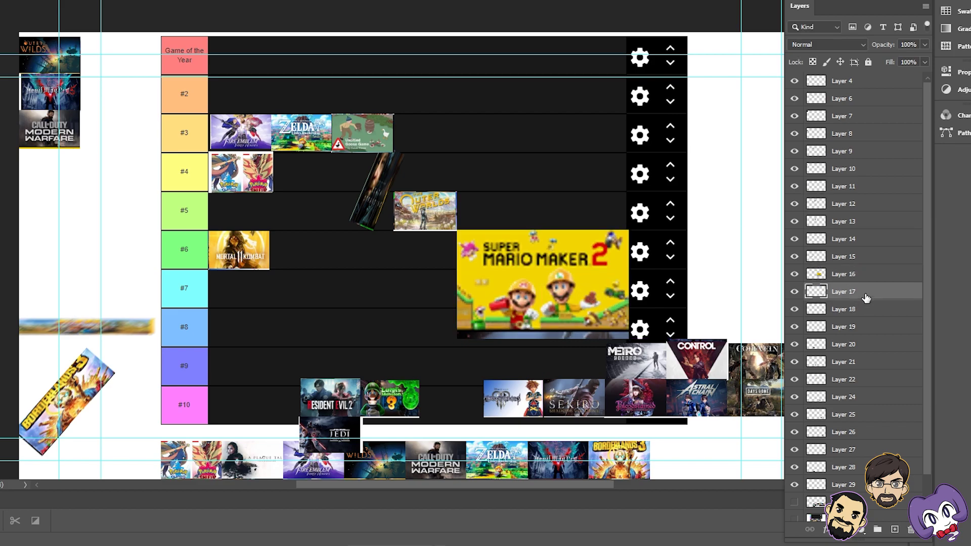
{"action": "left_click_drag", "start_coordinate": [658, 361], "coordinate": [100, 131]}
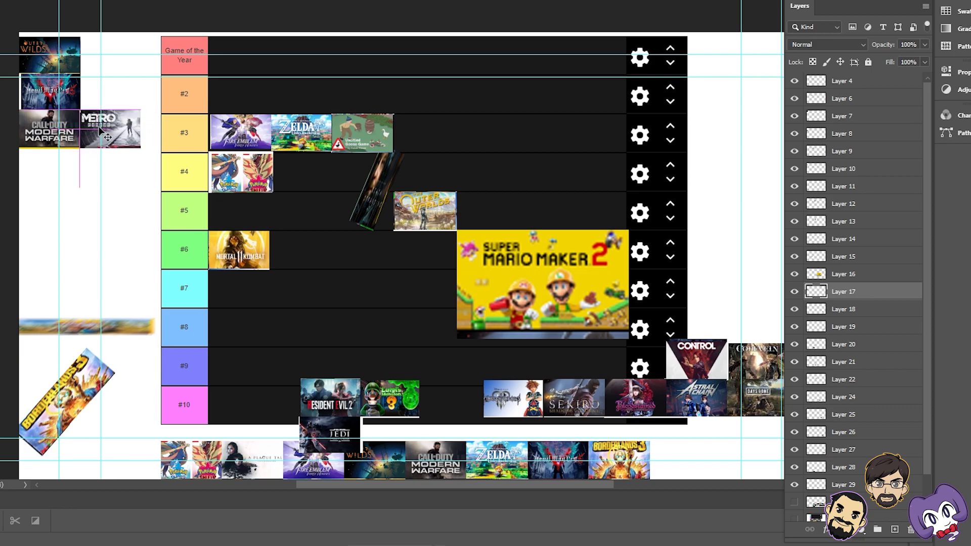
{"action": "left_click_drag", "start_coordinate": [851, 298], "coordinate": [872, 115]}
- Toggle the visibility of Layers 7, 15, 16 and 18 to identify which cover each one holds
{"action": "left_click", "coordinate": [820, 138]}
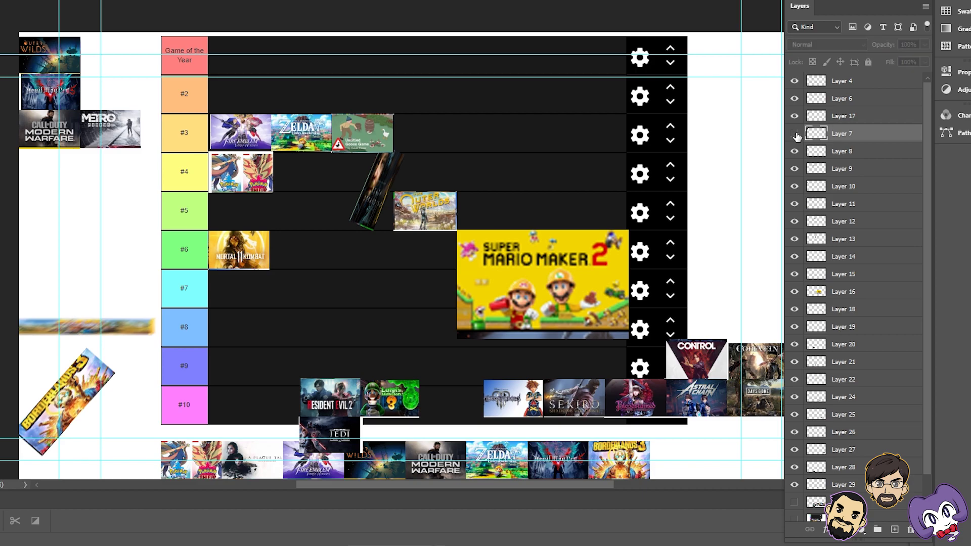
{"action": "left_click", "coordinate": [795, 135]}
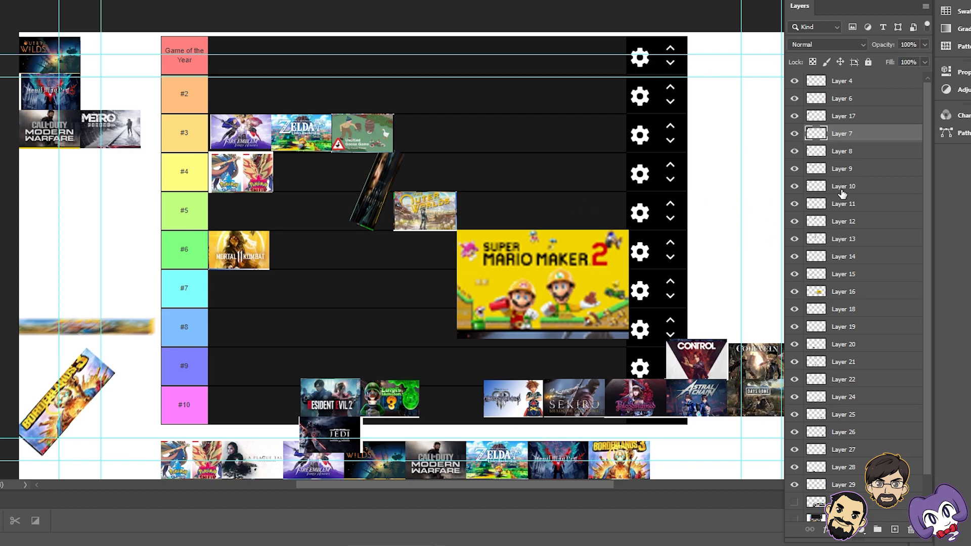
{"action": "left_click", "coordinate": [871, 277]}
{"action": "left_click", "coordinate": [796, 275]}
{"action": "left_click", "coordinate": [796, 275]}
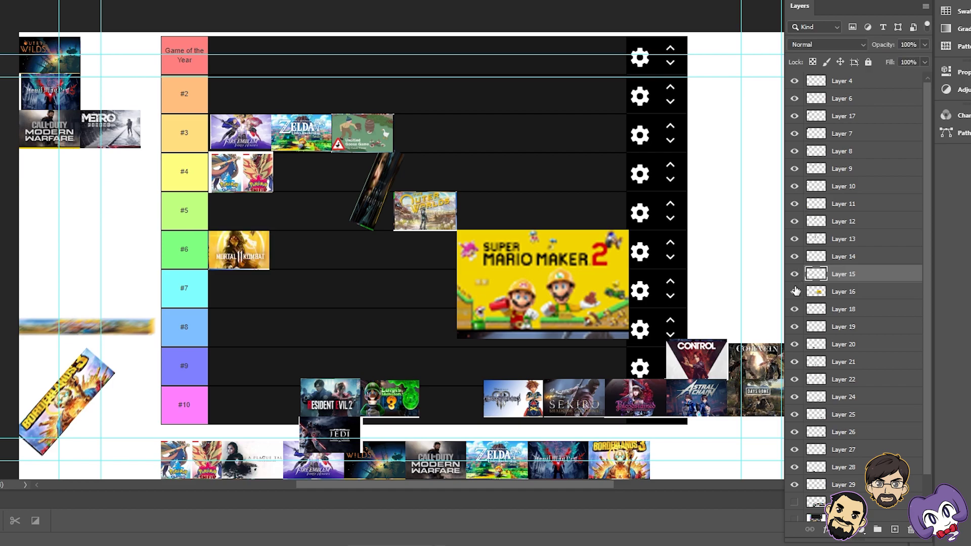
{"action": "left_click", "coordinate": [796, 292]}
{"action": "left_click", "coordinate": [796, 291]}
{"action": "left_click", "coordinate": [795, 309]}
{"action": "left_click", "coordinate": [795, 309]}
- Move the Control cover above Metro Exodus and the Code Vein cover below Call of Duty in the blank margin
{"action": "left_click", "coordinate": [866, 309]}
{"action": "left_click_drag", "start_coordinate": [689, 357], "coordinate": [486, 172]}
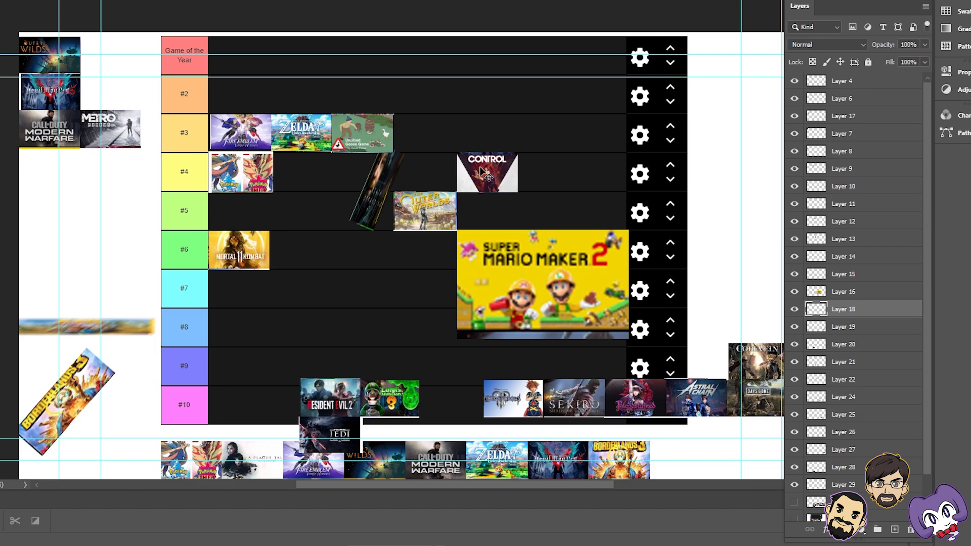
{"action": "left_click_drag", "start_coordinate": [499, 172], "coordinate": [472, 129]}
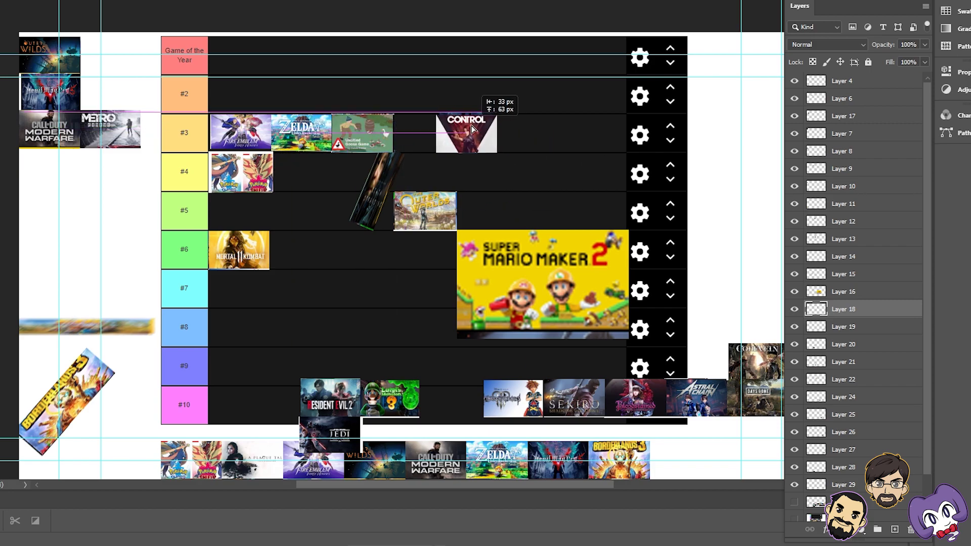
{"action": "left_click_drag", "start_coordinate": [472, 126], "coordinate": [116, 85]}
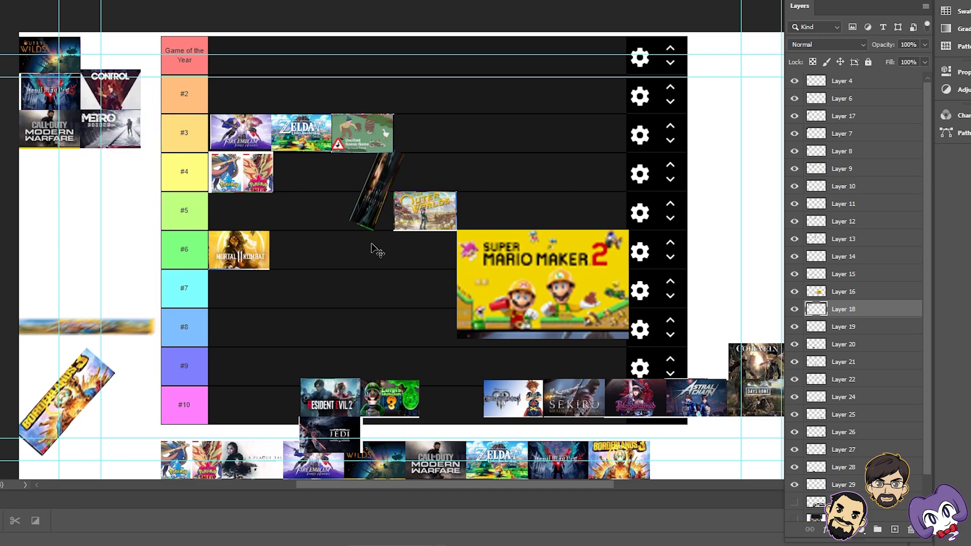
{"action": "left_click", "coordinate": [859, 328]}
{"action": "left_click_drag", "start_coordinate": [751, 357], "coordinate": [58, 191]}
- Enlarge the Resident Evil 2 cover on Layer 20 and fit it against Super Mario Maker 2 across rows #6 to #8
{"action": "left_click", "coordinate": [860, 345]}
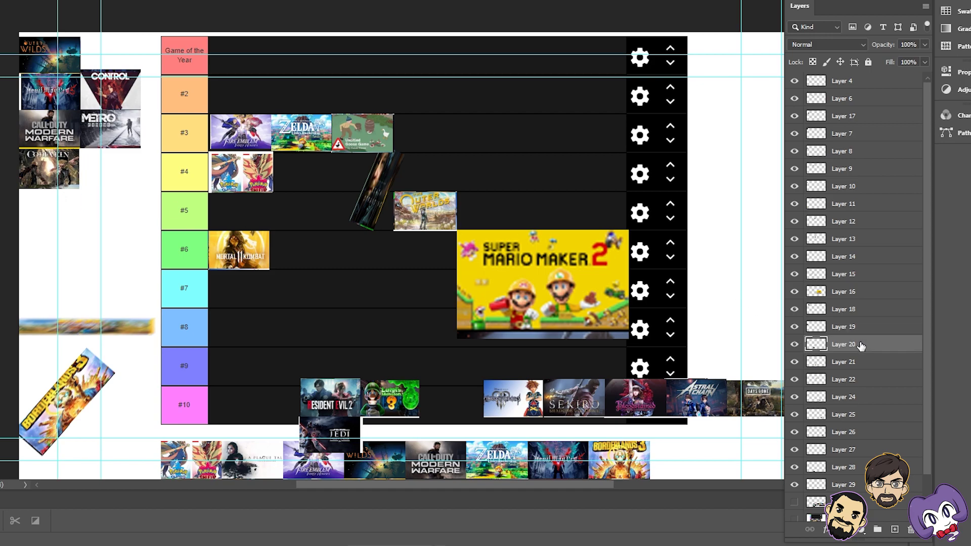
{"action": "left_click_drag", "start_coordinate": [330, 400], "coordinate": [459, 341]}
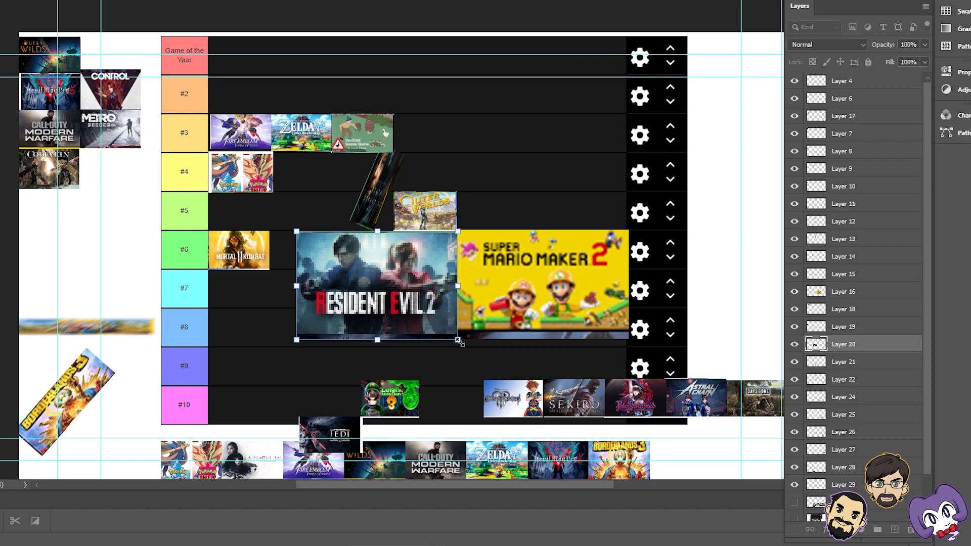
{"action": "key", "text": "Return"}
- Move the Luigi's Mansion cover on Layer 21 to the #3 row, directly after the Untitled Goose Game cover
{"action": "left_click", "coordinate": [857, 368]}
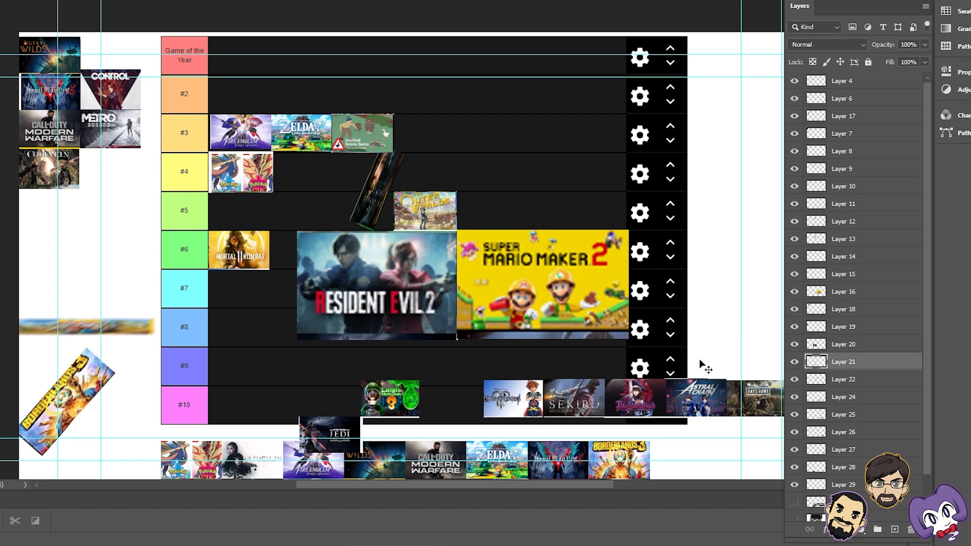
{"action": "left_click_drag", "start_coordinate": [417, 408], "coordinate": [509, 185]}
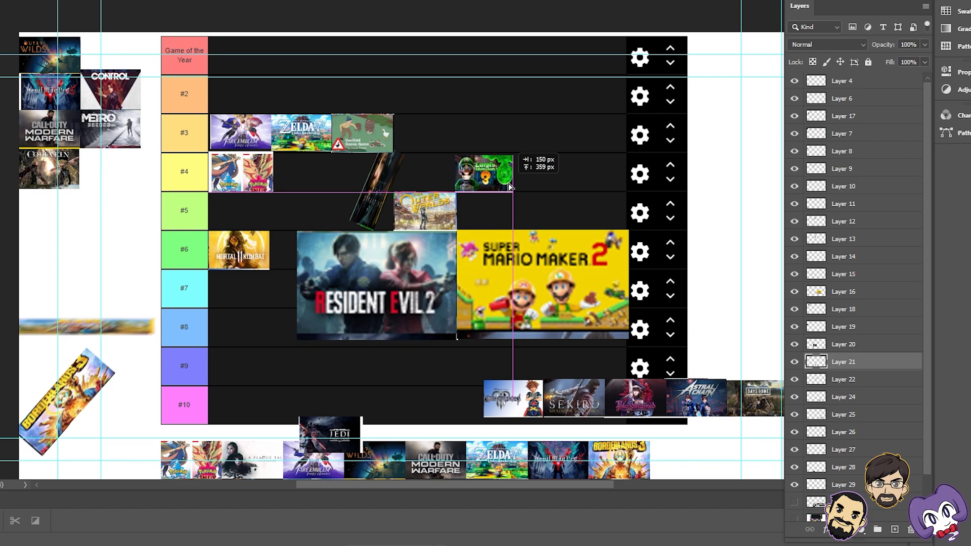
{"action": "left_click_drag", "start_coordinate": [510, 187], "coordinate": [448, 141]}
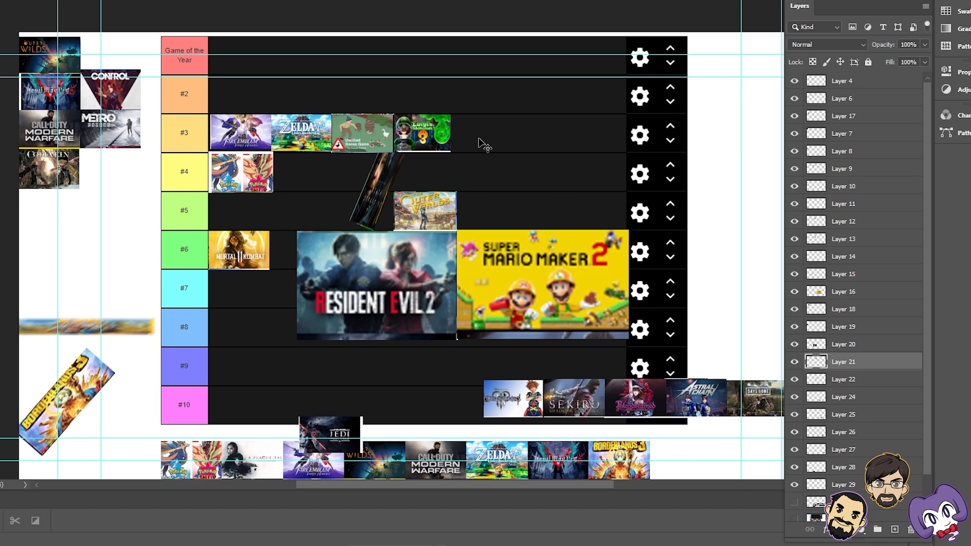
- Stretch the Kingdom Hearts III cover on Layer 29 into a column about 94 px wide along the full height of the tier table's outer edge
{"action": "left_click_drag", "start_coordinate": [537, 408], "coordinate": [721, 484]}
{"action": "key", "text": "ctrl+t"}
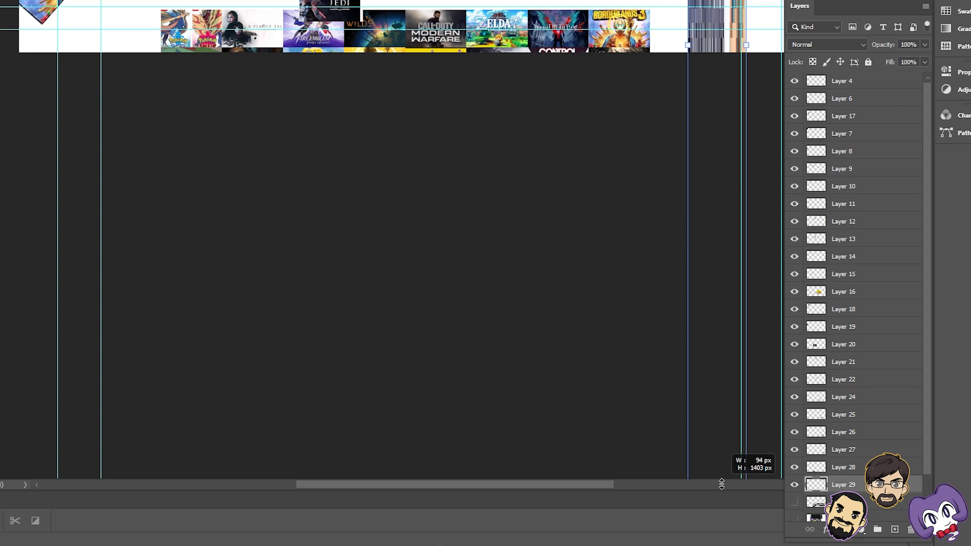
{"action": "scroll", "coordinate": [694, 268], "scroll_direction": "up", "scroll_amount": 10}
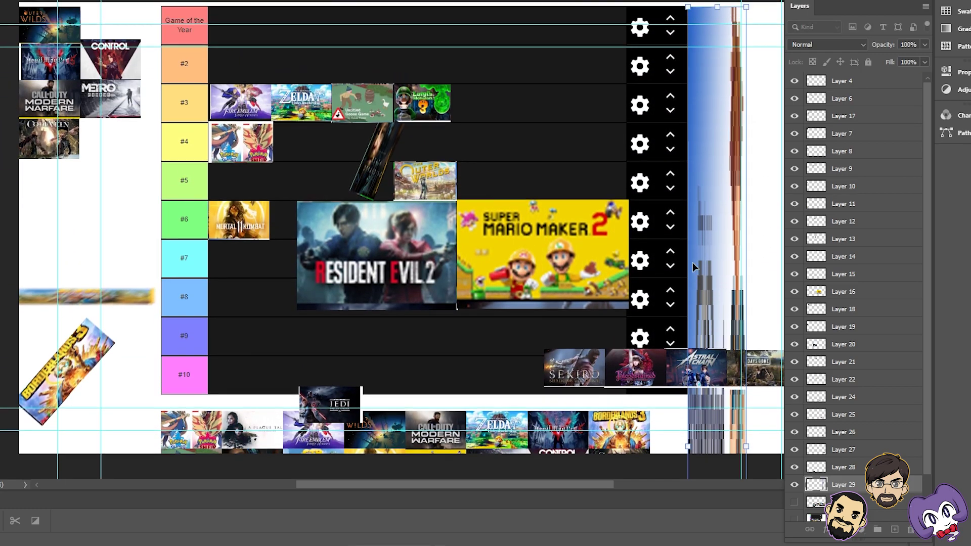
{"action": "key", "text": "Return"}
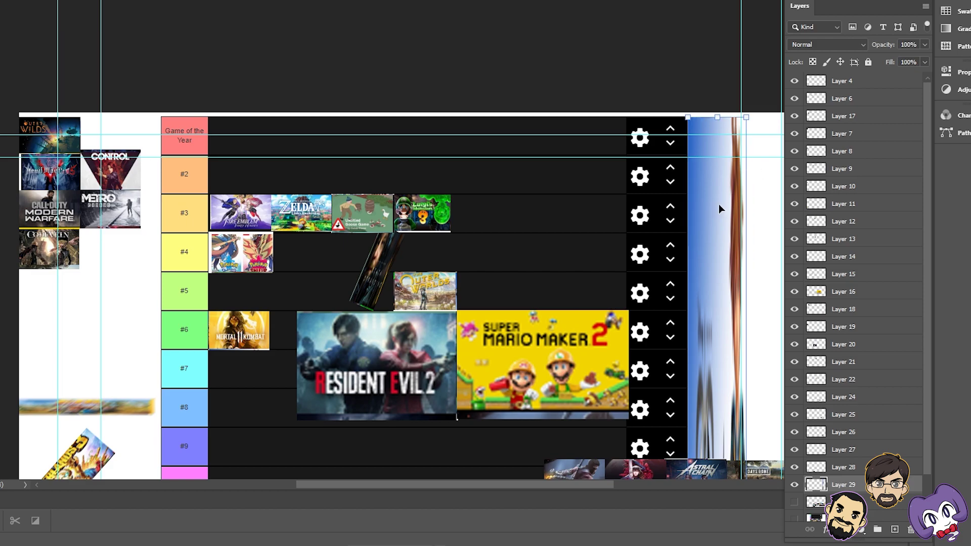
- Shift the Kingdom Hearts III column over the row controls and shorten it to reach from the #7 row down to the unranked covers
{"action": "left_click_drag", "start_coordinate": [689, 351], "coordinate": [652, 192]}
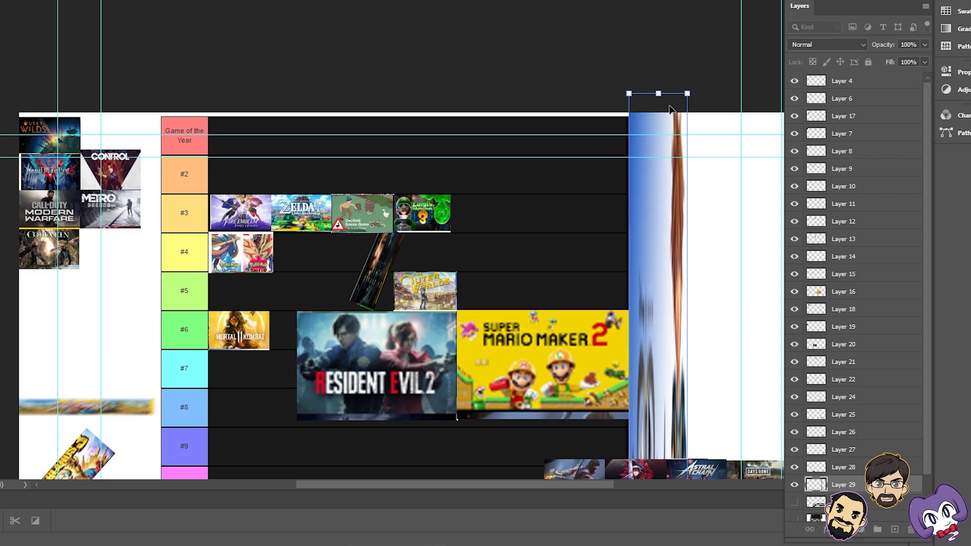
{"action": "left_click_drag", "start_coordinate": [659, 92], "coordinate": [662, 162]}
{"action": "scroll", "coordinate": [662, 152], "scroll_direction": "down", "scroll_amount": 3}
{"action": "left_click_drag", "start_coordinate": [658, 37], "coordinate": [670, 230]}
- Rotate the Kingdom Hearts III cover to a steep clockwise tilt and move it across rows #3 to #5 beside the Outer Worlds cover
{"action": "left_click_drag", "start_coordinate": [670, 334], "coordinate": [677, 280]}
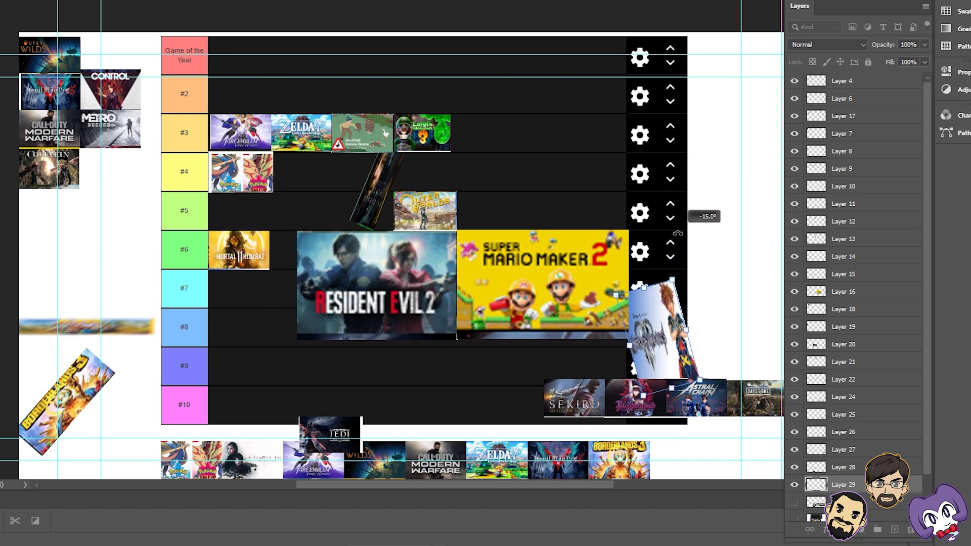
{"action": "left_click_drag", "start_coordinate": [714, 319], "coordinate": [685, 256]}
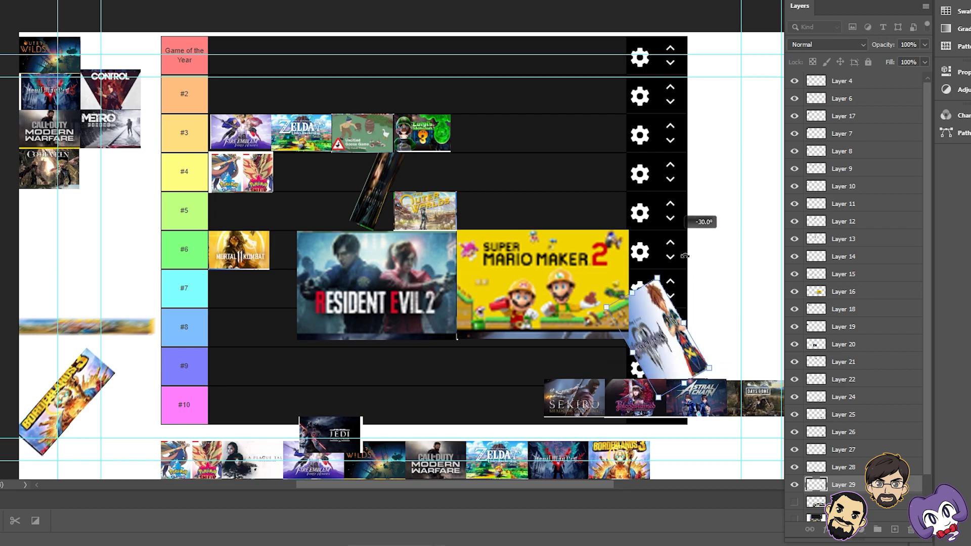
{"action": "left_click_drag", "start_coordinate": [724, 330], "coordinate": [663, 178]}
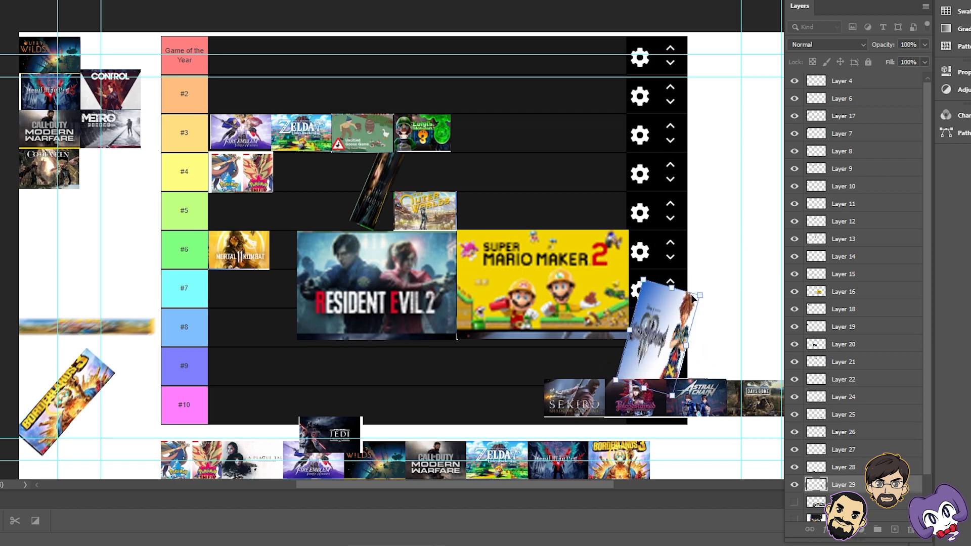
{"action": "left_click_drag", "start_coordinate": [702, 292], "coordinate": [733, 313]}
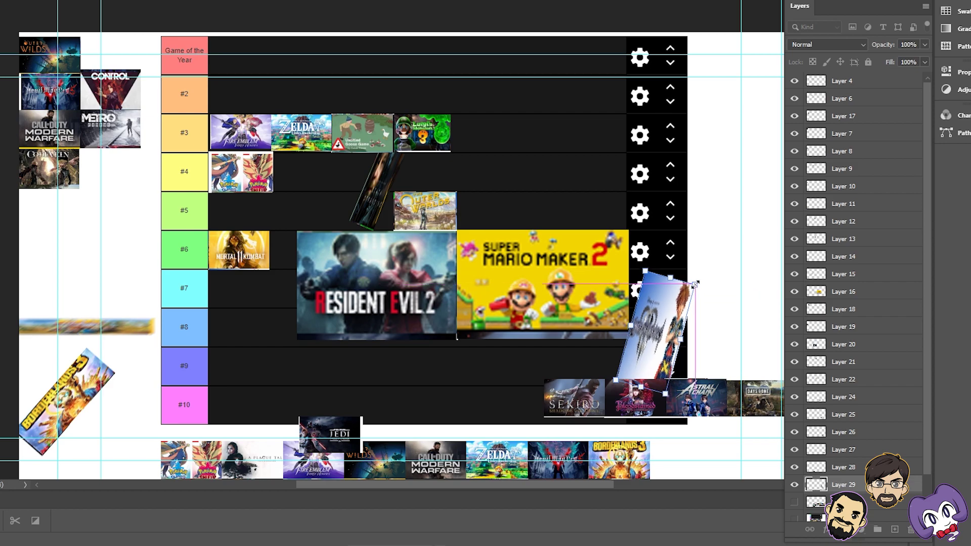
{"action": "left_click_drag", "start_coordinate": [721, 275], "coordinate": [519, 172]}
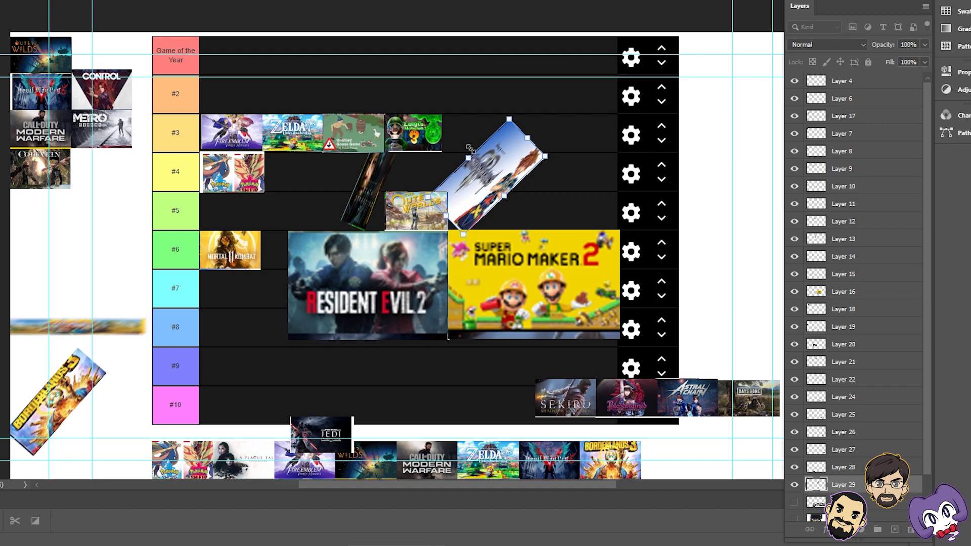
- Flatten the Kingdom Hearts III cover into a distorted wide strip and fit it into the #7 row beside Resident Evil 2
{"action": "left_click_drag", "start_coordinate": [554, 156], "coordinate": [579, 153]}
{"action": "left_click_drag", "start_coordinate": [517, 196], "coordinate": [273, 304]}
{"action": "left_click_drag", "start_coordinate": [261, 336], "coordinate": [252, 300]}
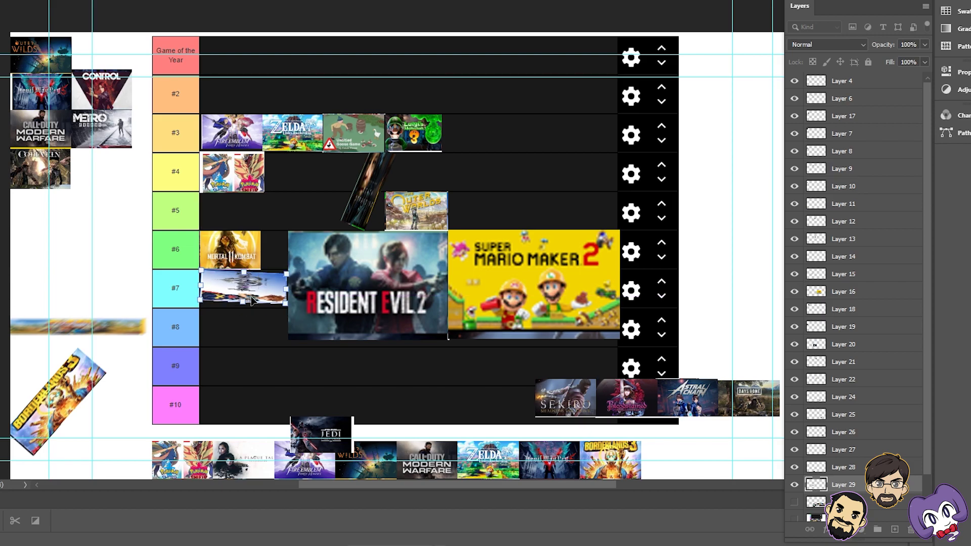
{"action": "key", "text": "Return"}
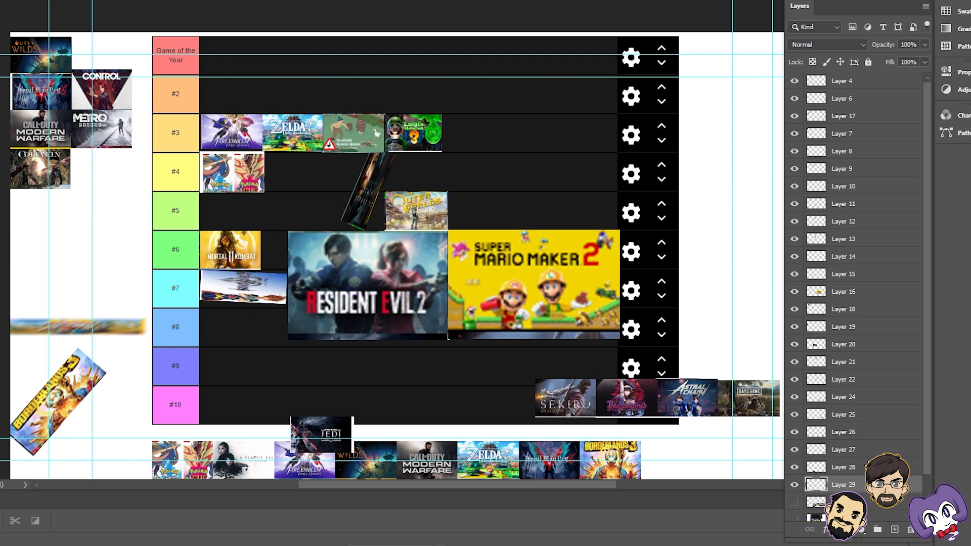
- Check Layer 29 by toggling its visibility and move the flattened Kingdom Hearts III cover to the start of the #10 row
{"action": "scroll", "coordinate": [854, 293], "scroll_direction": "down", "scroll_amount": 2}
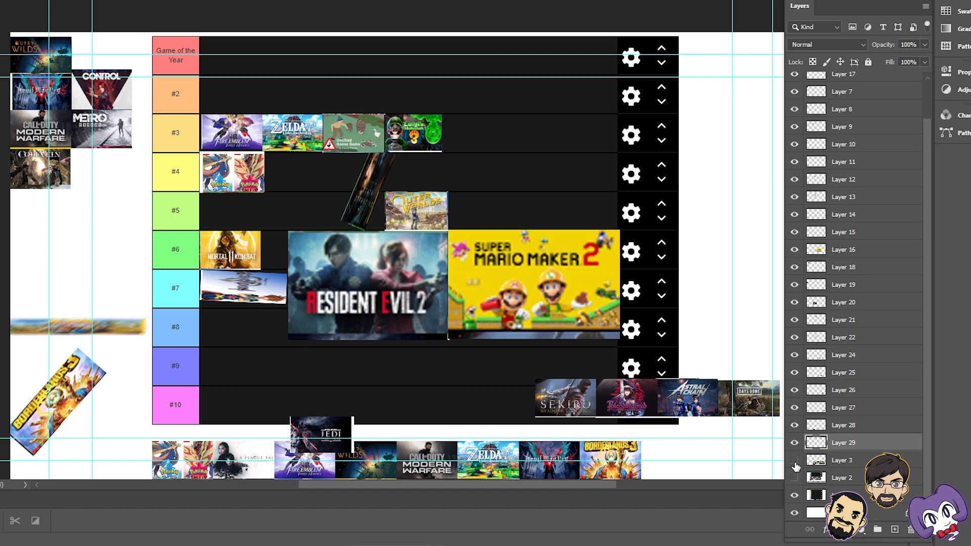
{"action": "left_click", "coordinate": [794, 442]}
{"action": "left_click", "coordinate": [794, 442]}
{"action": "mouse_move", "coordinate": [250, 296]}
{"action": "left_mouse_down"}
{"action": "mouse_move", "coordinate": [243, 283]}
{"action": "mouse_move", "coordinate": [251, 299]}
{"action": "left_mouse_up"}
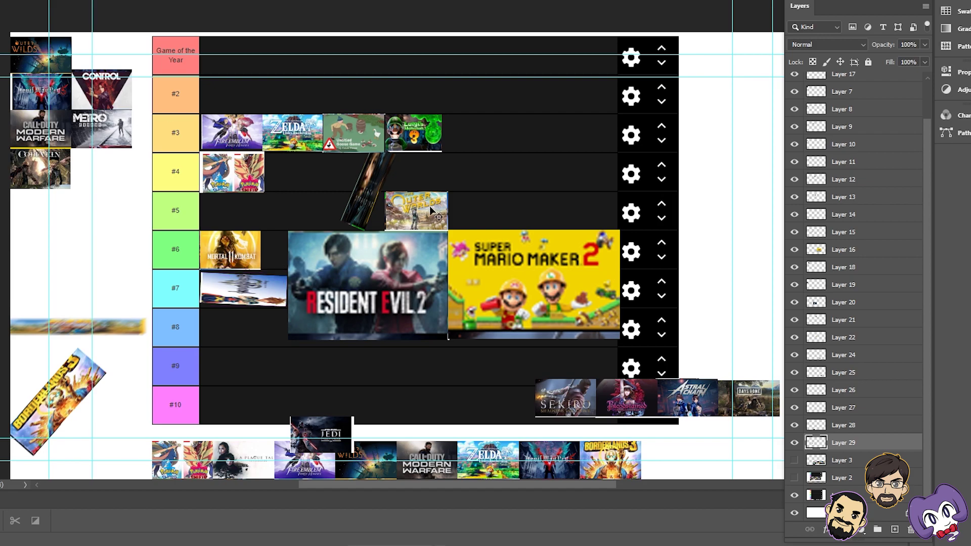
{"action": "left_click_drag", "start_coordinate": [256, 284], "coordinate": [256, 409]}
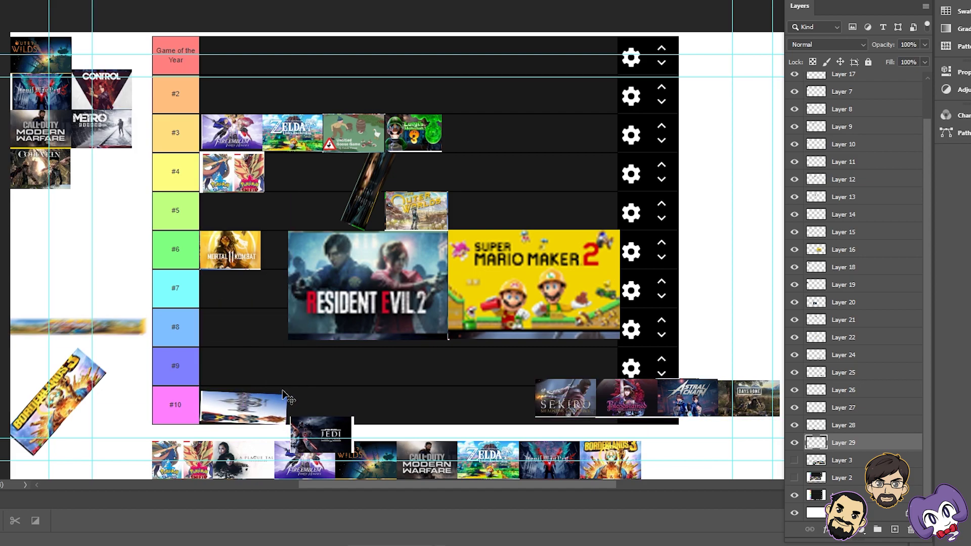
- Shift the Resident Evil 2 cover against Mortal Kombat 11 in the #6 row and toggle Layers 20 and 25 to identify their covers
{"action": "left_click_drag", "start_coordinate": [412, 252], "coordinate": [380, 260]}
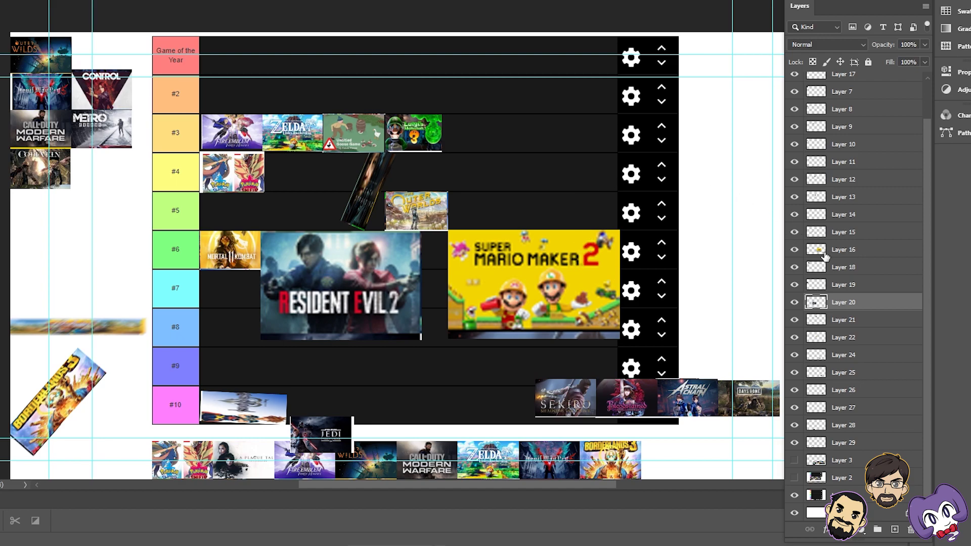
{"action": "left_click", "coordinate": [795, 306]}
{"action": "left_click", "coordinate": [796, 306]}
{"action": "left_click", "coordinate": [795, 373]}
{"action": "left_click", "coordinate": [795, 373]}
- Identify the Sekiro cover on Layer 24 by toggling its visibility and set the cover aside next to Code Vein
{"action": "left_click", "coordinate": [794, 355]}
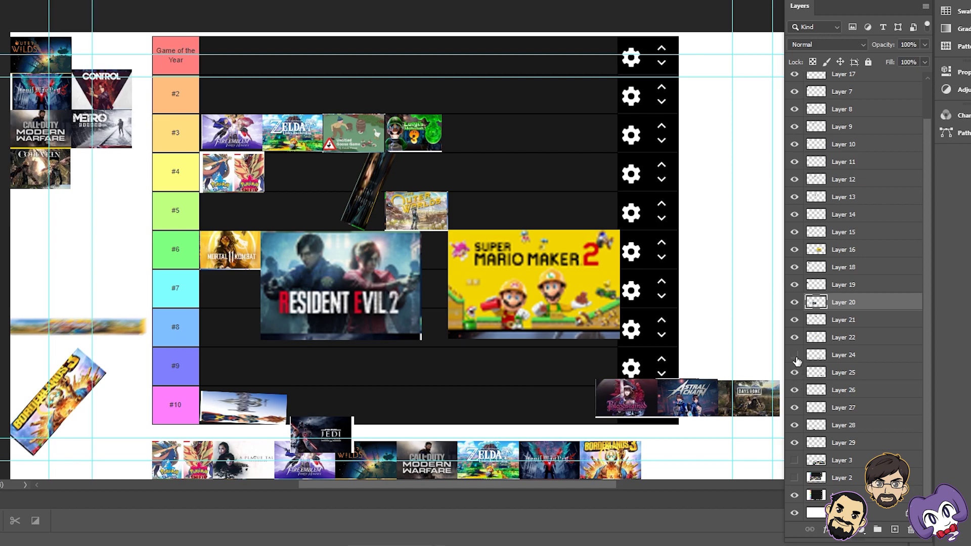
{"action": "left_click", "coordinate": [794, 355]}
{"action": "left_click", "coordinate": [882, 357]}
{"action": "left_click_drag", "start_coordinate": [559, 415], "coordinate": [458, 178]}
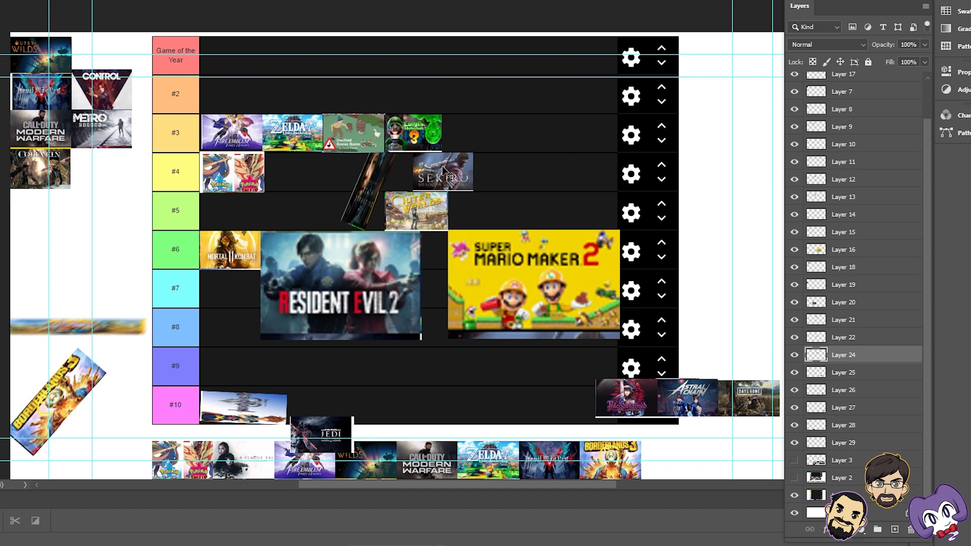
{"action": "left_click_drag", "start_coordinate": [456, 175], "coordinate": [117, 164]}
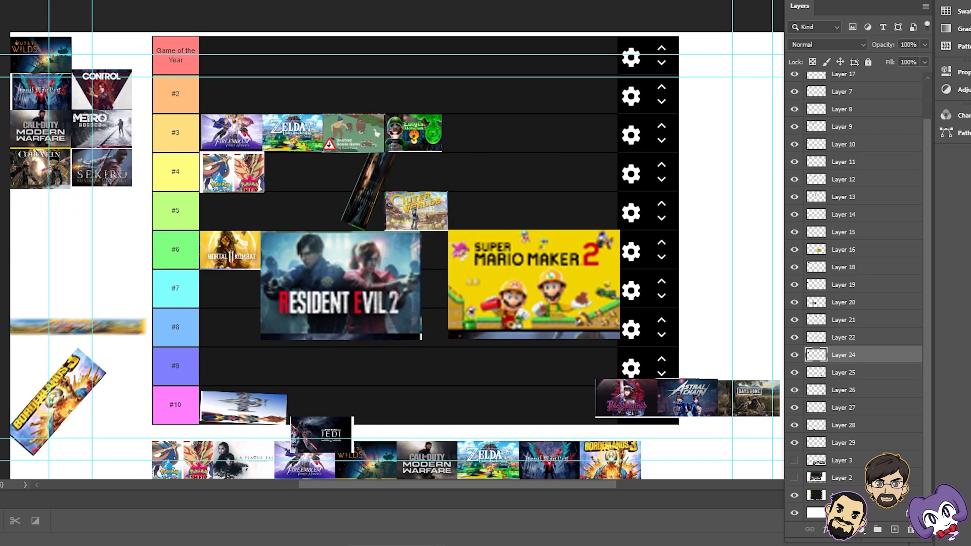
- Set the Bloodstained cover aside directly below Code Vein and move the Astral Chain cover into the #10 row
{"action": "left_click", "coordinate": [854, 373]}
{"action": "left_click_drag", "start_coordinate": [618, 400], "coordinate": [542, 373]}
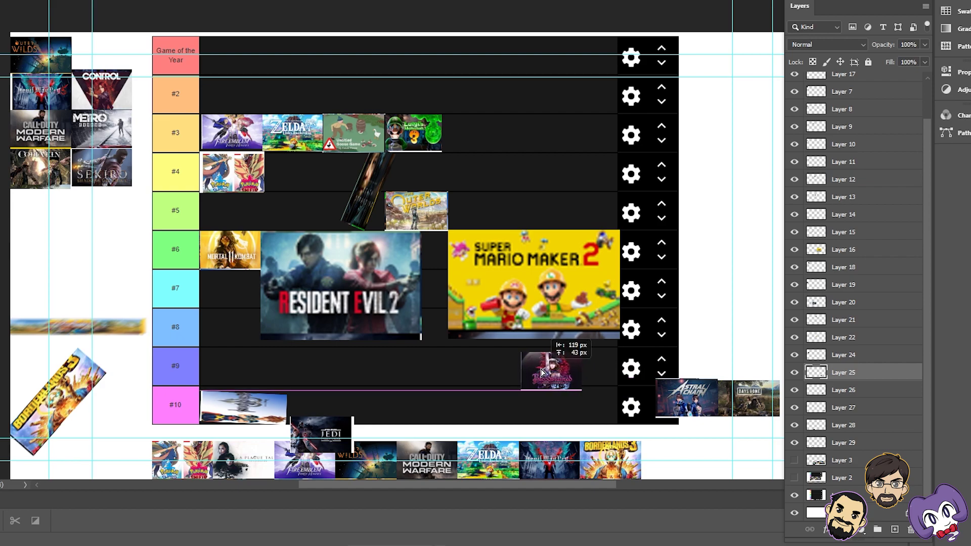
{"action": "left_click_drag", "start_coordinate": [543, 374], "coordinate": [548, 366]}
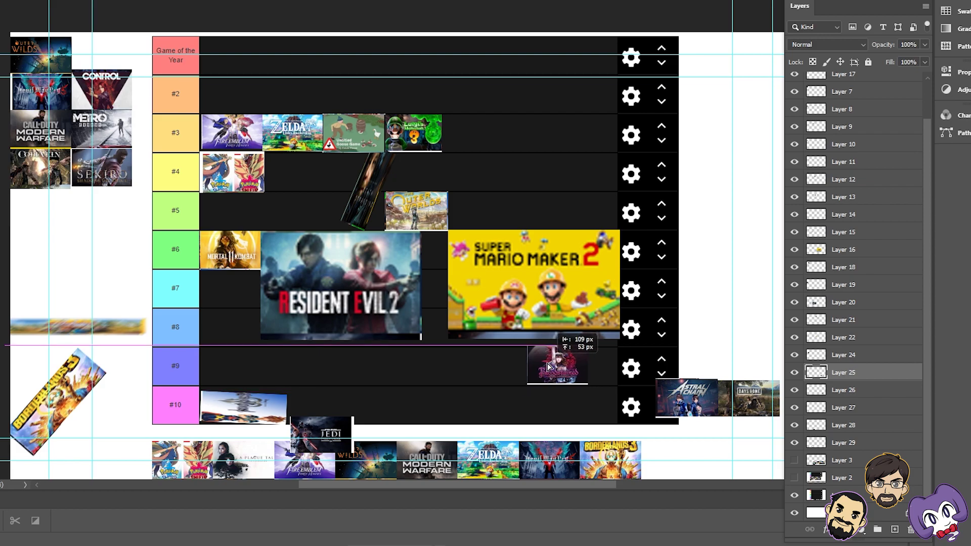
{"action": "left_click_drag", "start_coordinate": [548, 368], "coordinate": [29, 210]}
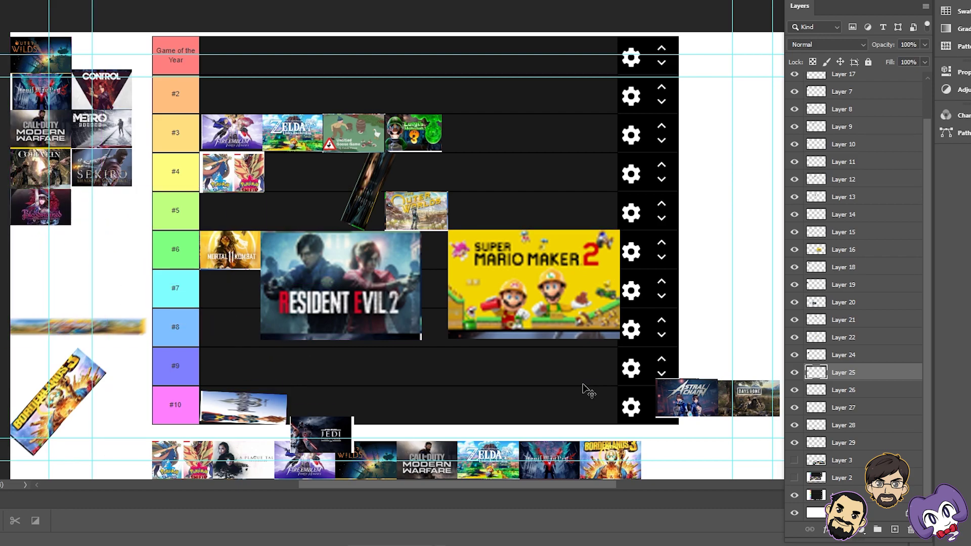
{"action": "left_click", "coordinate": [860, 393]}
{"action": "left_click_drag", "start_coordinate": [702, 411], "coordinate": [481, 418]}
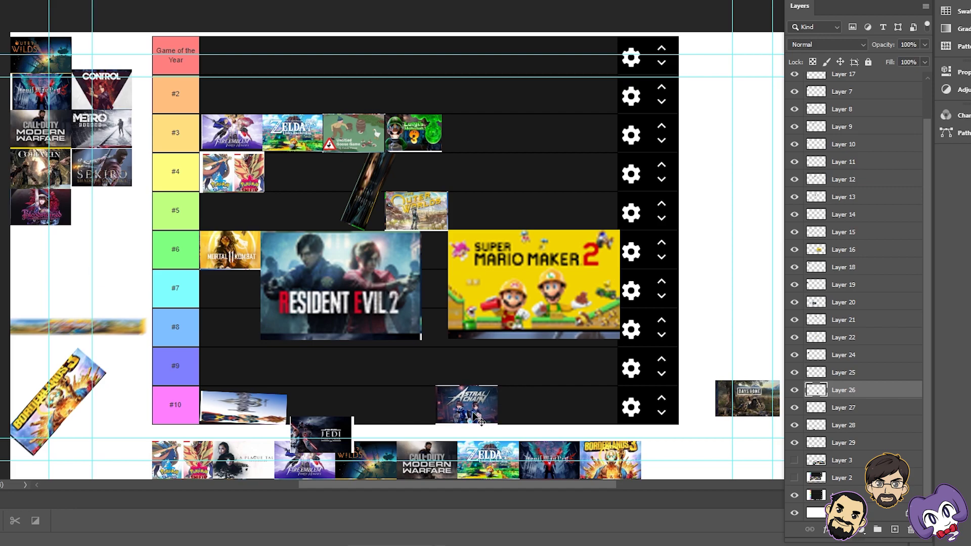
- Turn the Days Gone cover upside down, squash it into a narrow upright shape, and set it aside next to Bloodstained
{"action": "left_click", "coordinate": [875, 410]}
{"action": "left_click_drag", "start_coordinate": [745, 409], "coordinate": [86, 284]}
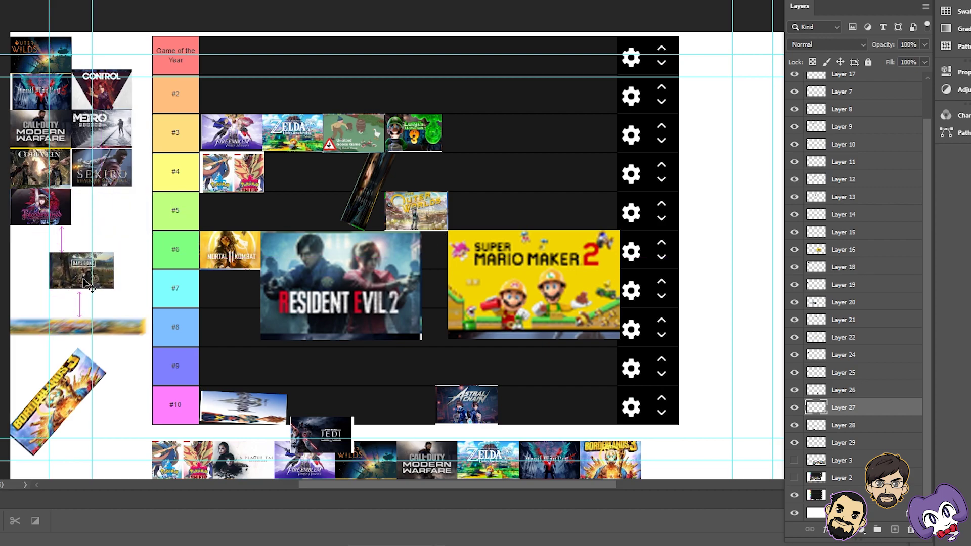
{"action": "left_click_drag", "start_coordinate": [117, 253], "coordinate": [79, 346]}
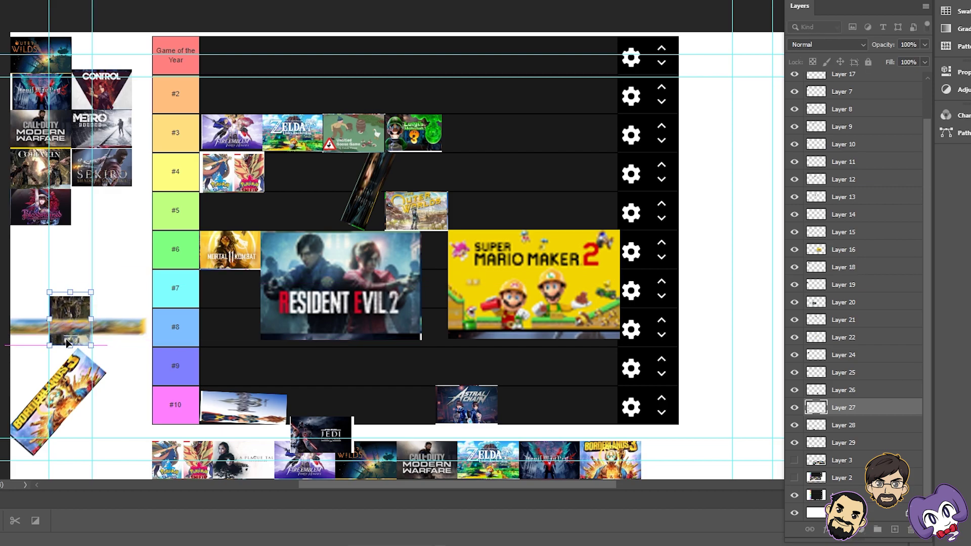
{"action": "left_click_drag", "start_coordinate": [74, 295], "coordinate": [93, 211]}
{"action": "key", "text": "Return"}
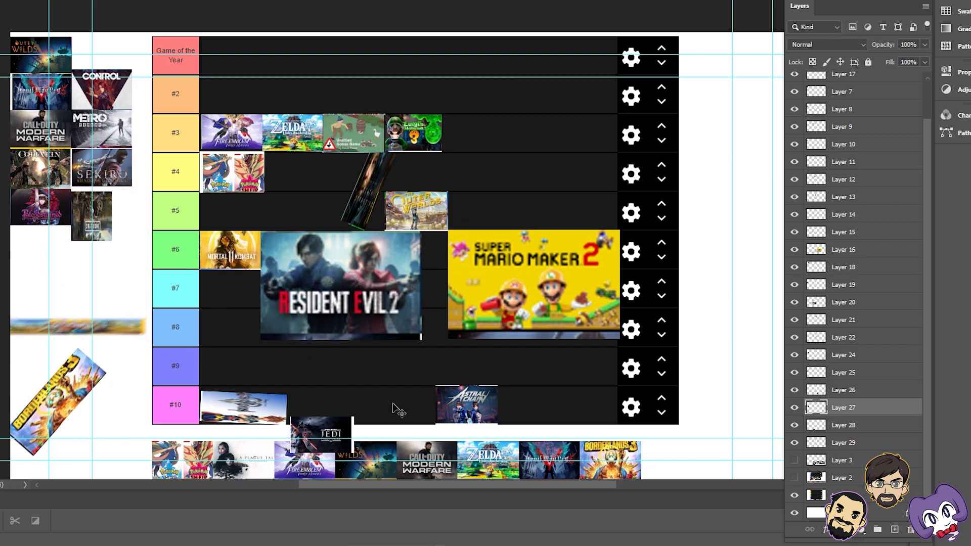
- Identify the Star Wars Jedi cover on Layer 28 by toggling its visibility and place the cover at the start of the #9 row
{"action": "left_click", "coordinate": [844, 427]}
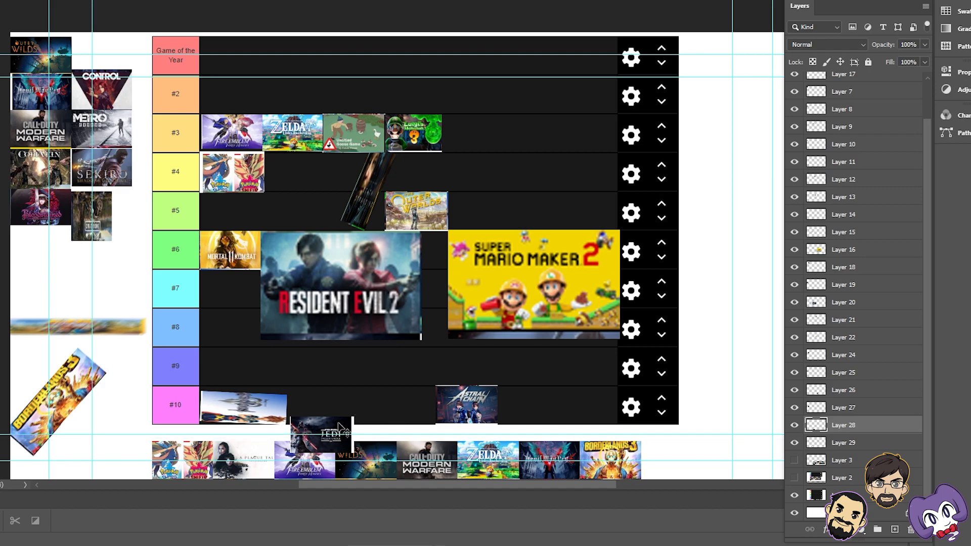
{"action": "left_click", "coordinate": [794, 426]}
{"action": "left_click", "coordinate": [794, 426]}
{"action": "left_click_drag", "start_coordinate": [333, 416], "coordinate": [943, 173]}
{"action": "left_click_drag", "start_coordinate": [35, 259], "coordinate": [312, 237]}
{"action": "key", "text": "Return"}
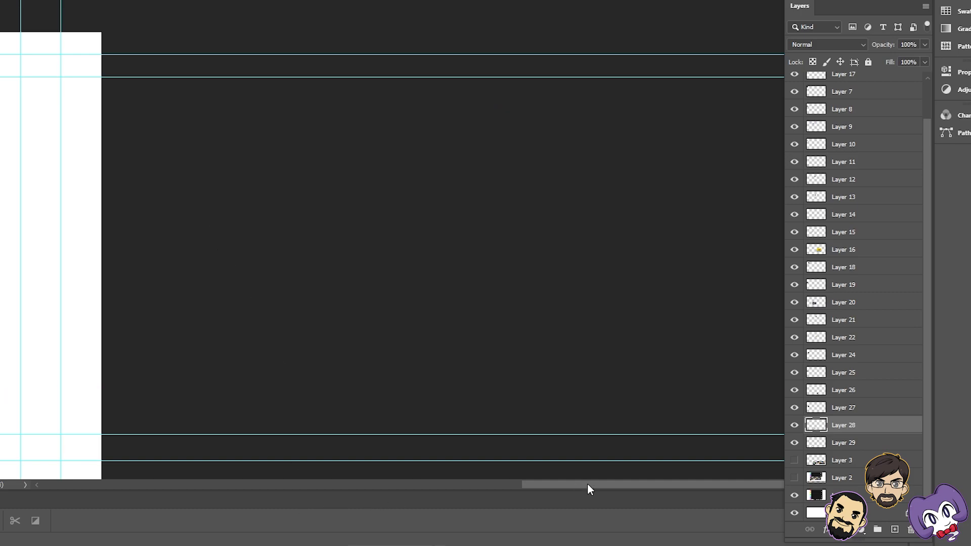
{"action": "left_click_drag", "start_coordinate": [588, 484], "coordinate": [374, 487]}
{"action": "left_click_drag", "start_coordinate": [356, 393], "coordinate": [201, 366]}
{"action": "key", "text": "ctrl+t"}
{"action": "key", "text": "Return"}
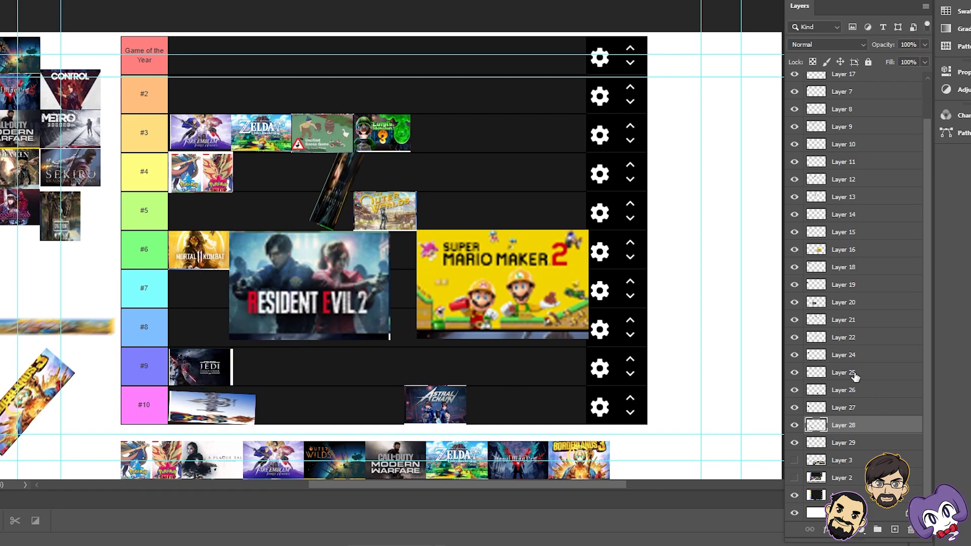
- Toggle the visibility of Layers 4 and 6 to identify which covers they hold
{"action": "scroll", "coordinate": [817, 324], "scroll_direction": "up", "scroll_amount": 1}
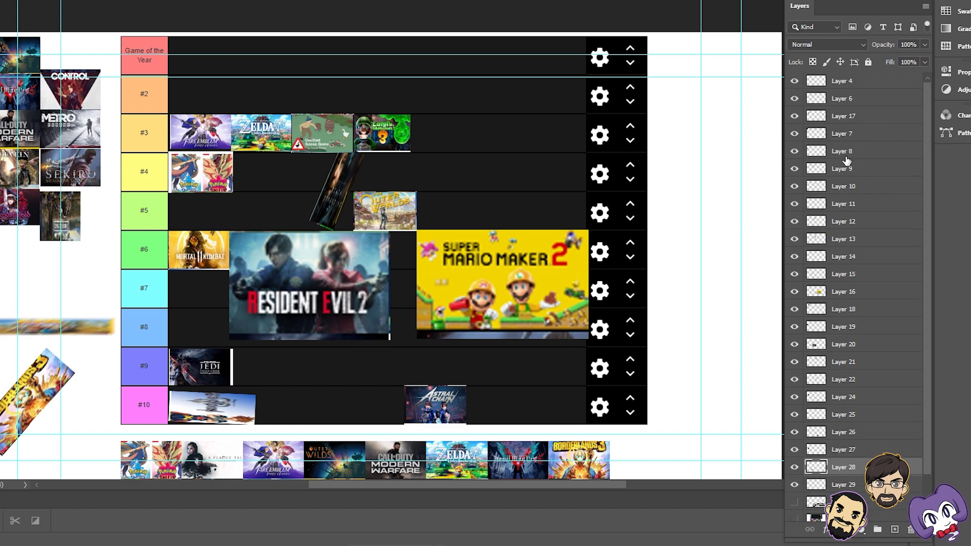
{"action": "left_click", "coordinate": [795, 81]}
{"action": "left_click", "coordinate": [795, 81]}
{"action": "left_click", "coordinate": [795, 81]}
{"action": "left_click", "coordinate": [795, 81]}
{"action": "left_click", "coordinate": [863, 89]}
{"action": "left_click", "coordinate": [863, 103]}
{"action": "left_click", "coordinate": [795, 98]}
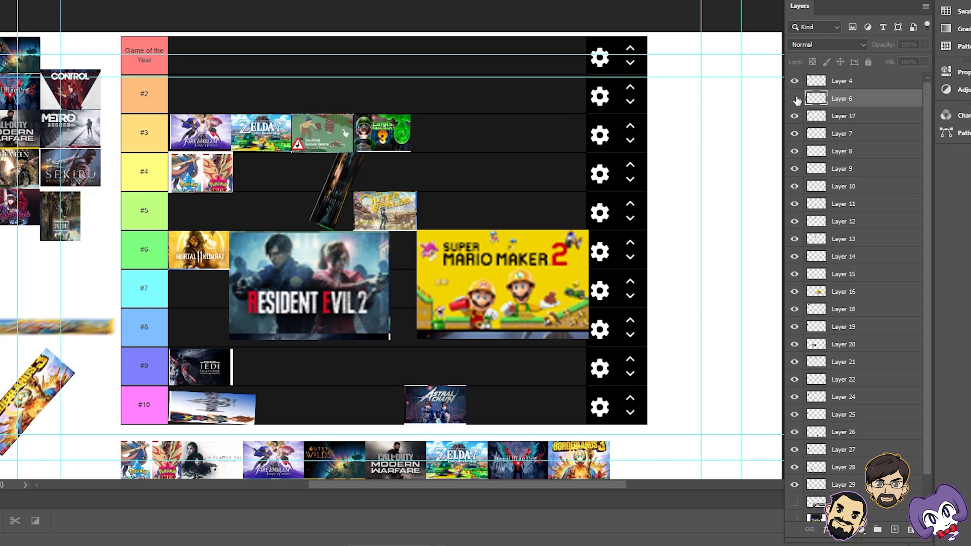
{"action": "left_click", "coordinate": [795, 99]}
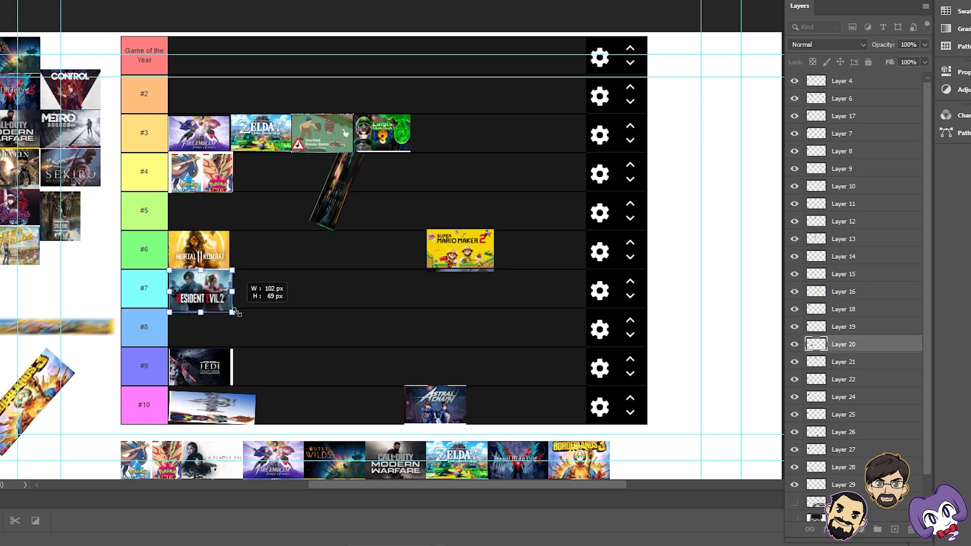
- Fit the shrunken Resident Evil 2 cover at the start of the #7 row and move Super Mario Maker 2 to the start of #8
{"action": "left_click_drag", "start_coordinate": [243, 277], "coordinate": [243, 283]}
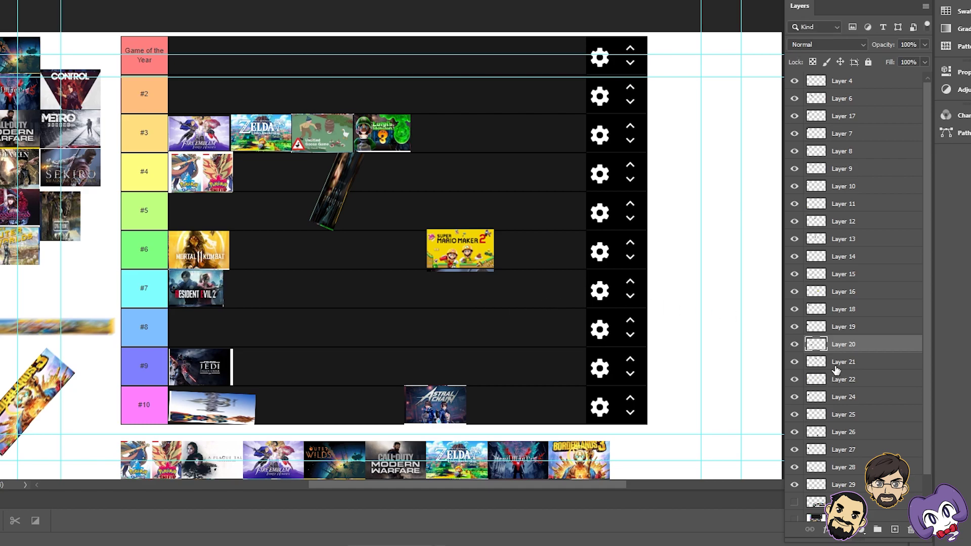
{"action": "left_click_drag", "start_coordinate": [448, 263], "coordinate": [192, 336]}
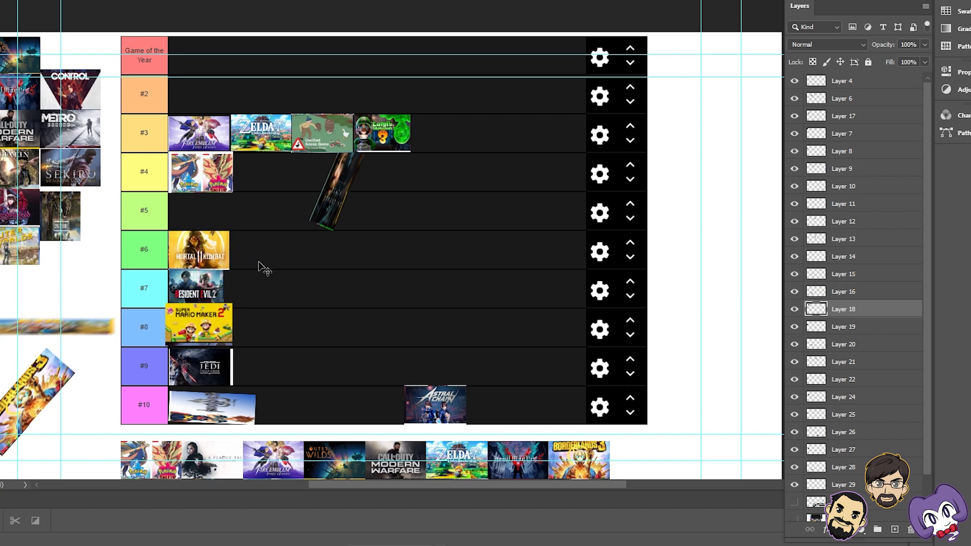
- Rotate the dark tilted cover on Layer 13 to nearly horizontal and stretch it across the start of the #5 row
{"action": "left_click_drag", "start_coordinate": [330, 198], "coordinate": [197, 227]}
{"action": "left_click_drag", "start_coordinate": [271, 172], "coordinate": [231, 205]}
{"action": "key", "text": "Return"}
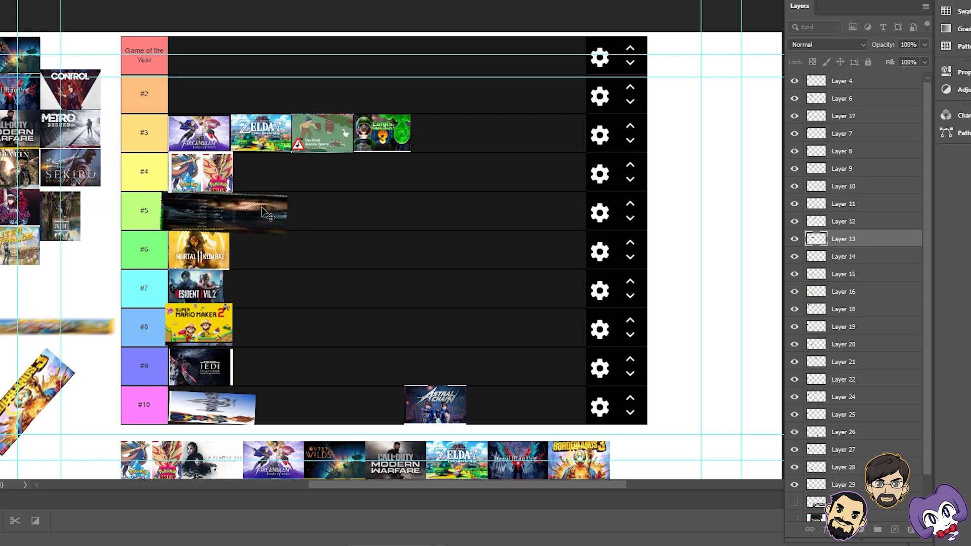
- Move the Astral Chain cover up into the #6 row beside Mortal Kombat 11
{"action": "left_click", "coordinate": [859, 258]}
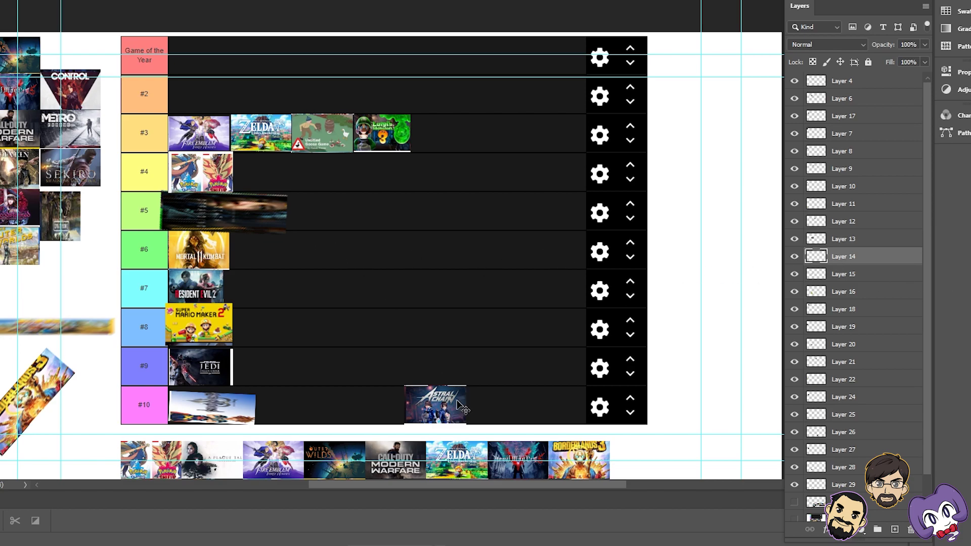
{"action": "left_click_drag", "start_coordinate": [456, 406], "coordinate": [279, 268]}
{"action": "left_click", "coordinate": [736, 425]}
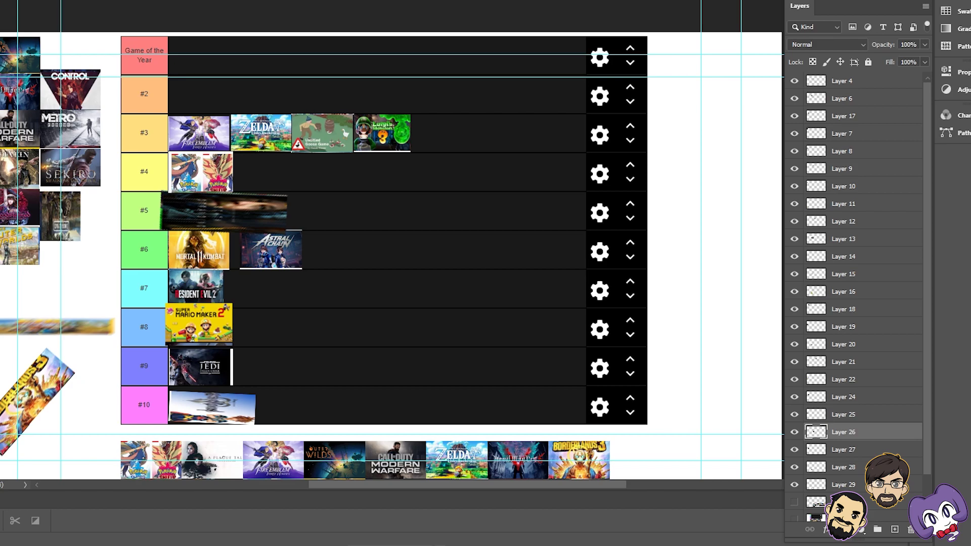
- Compare Layers 27 and 28 by toggling their visibility and delete Layer 27 with the squashed Days Gone cover
{"action": "left_click", "coordinate": [842, 450]}
{"action": "left_click", "coordinate": [794, 449]}
{"action": "left_click", "coordinate": [795, 450]}
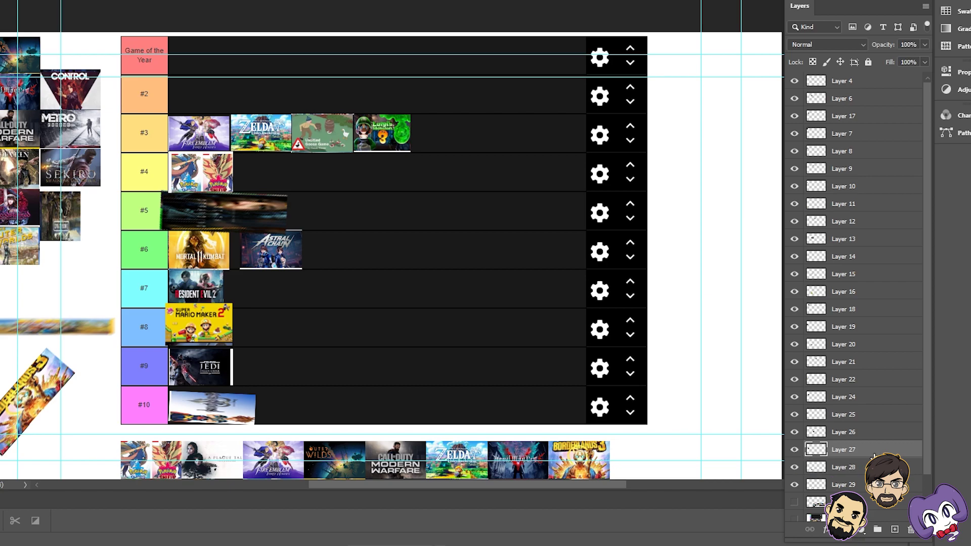
{"action": "left_click", "coordinate": [794, 467]}
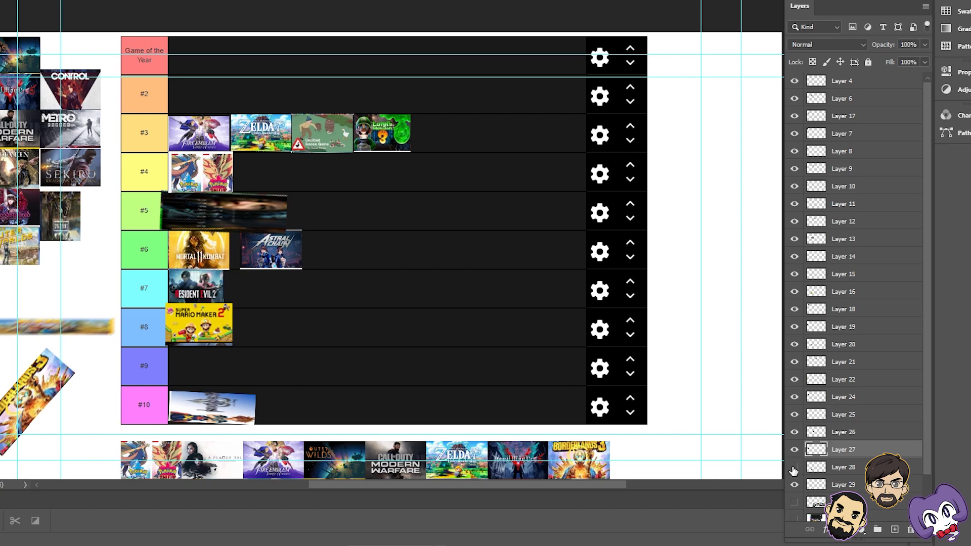
{"action": "left_click", "coordinate": [793, 468]}
{"action": "left_click", "coordinate": [795, 453]}
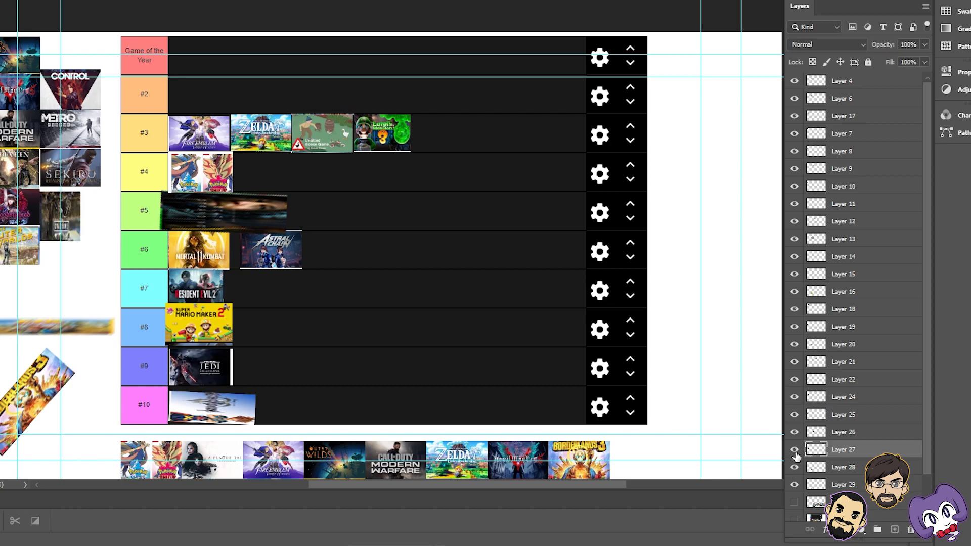
{"action": "key", "text": "Delete"}
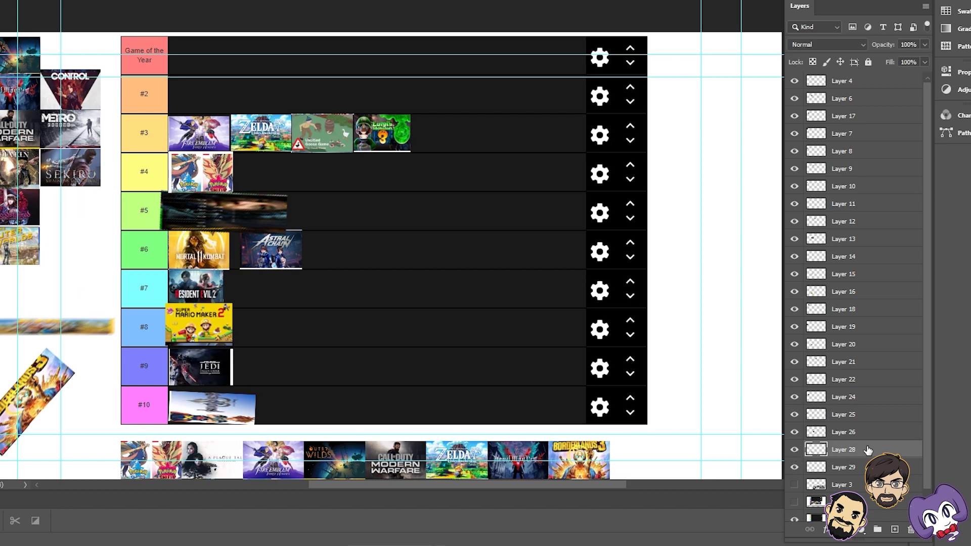
- Check Layers 26 and 25 by toggling their visibility and delete Layer 25 with the set-aside Bloodstained cover
{"action": "left_click", "coordinate": [794, 433]}
{"action": "left_click", "coordinate": [794, 433]}
{"action": "left_click", "coordinate": [795, 414]}
{"action": "left_click", "coordinate": [796, 415]}
{"action": "left_click", "coordinate": [873, 416]}
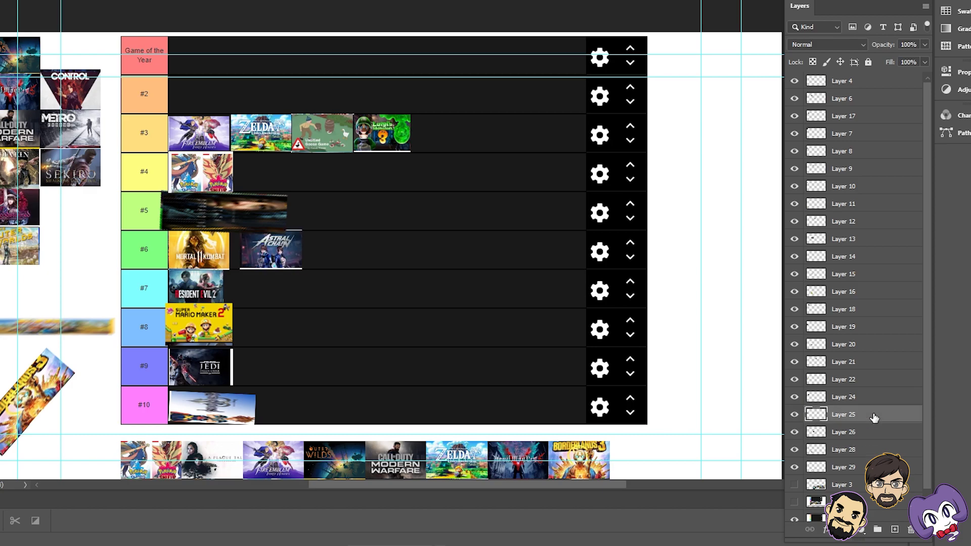
{"action": "key", "text": "Delete"}
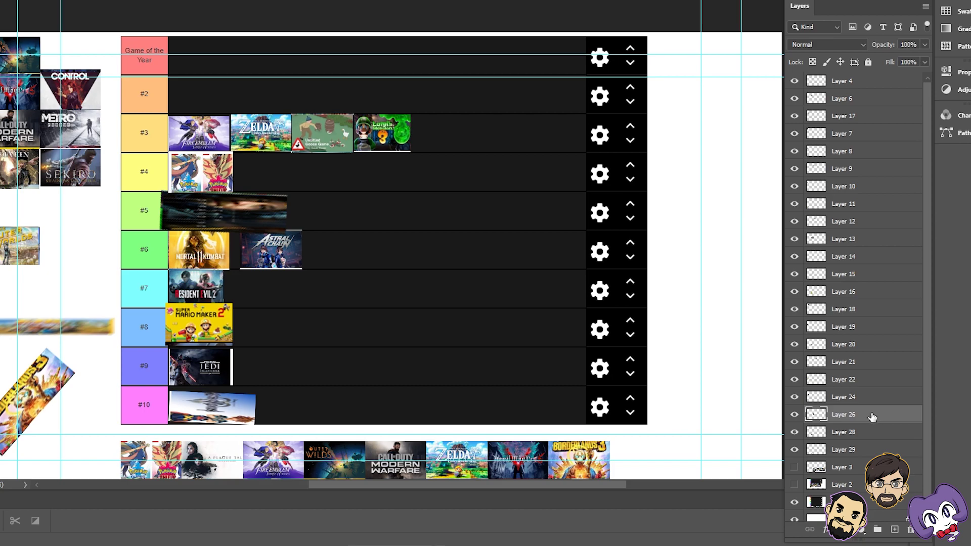
- Check Layer 24 by toggling its visibility and delete it to remove the set-aside Sekiro cover
{"action": "left_click", "coordinate": [795, 398]}
{"action": "left_click", "coordinate": [795, 397]}
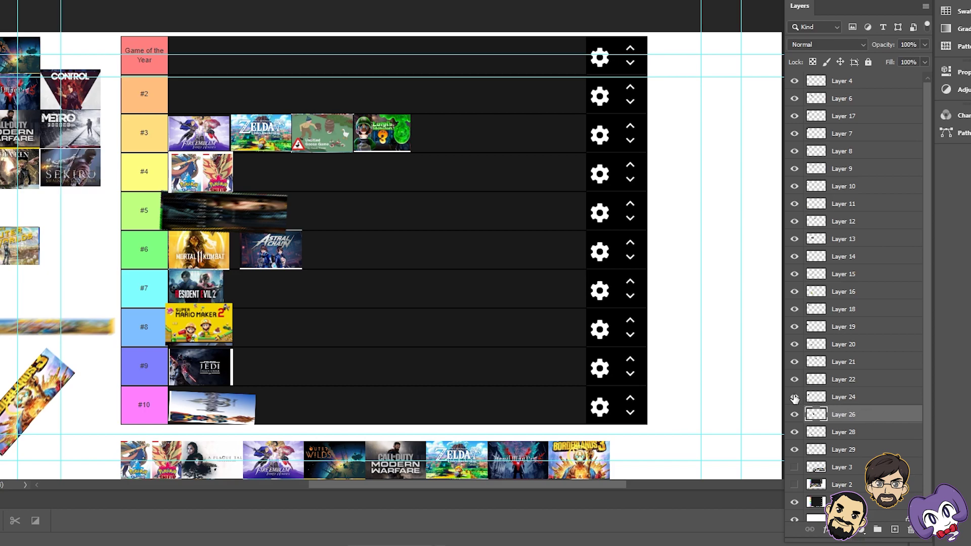
{"action": "left_click", "coordinate": [887, 398]}
{"action": "key", "text": "Delete"}
- Check Layer 22 by toggling its visibility and delete it to remove the set-aside Outer Worlds cover
{"action": "left_click", "coordinate": [880, 380]}
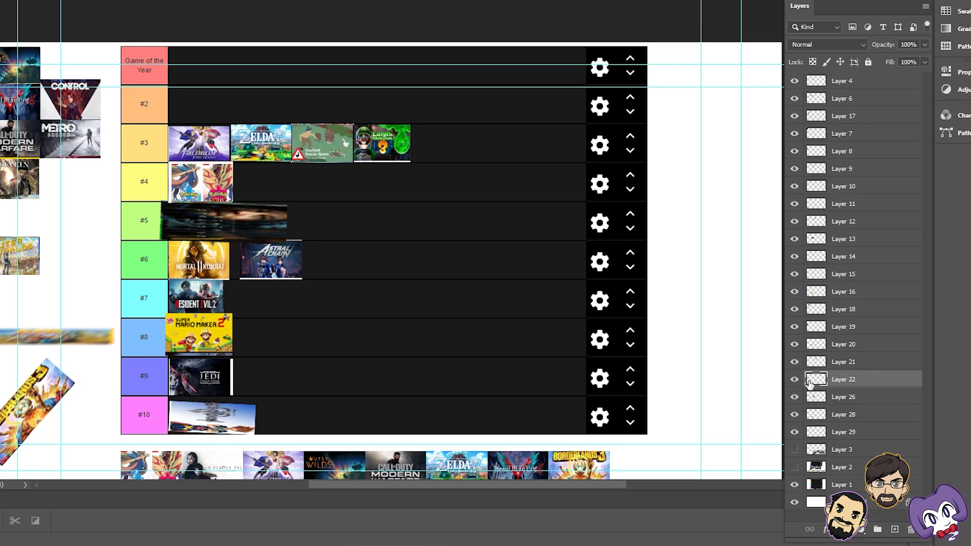
{"action": "left_click", "coordinate": [796, 381]}
{"action": "left_click", "coordinate": [795, 381]}
{"action": "left_click", "coordinate": [795, 379]}
{"action": "left_click", "coordinate": [794, 380]}
{"action": "key", "text": "Delete"}
- Toggle Layers 21, 20 and 19 to identify their covers and delete Layer 19 with the set-aside Code Vein cover
{"action": "left_click", "coordinate": [795, 362]}
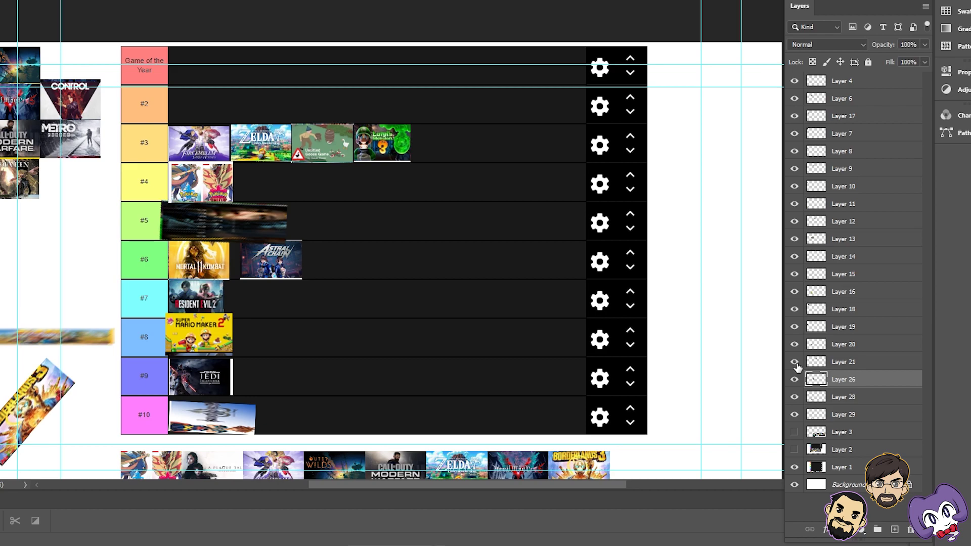
{"action": "left_click", "coordinate": [794, 345]}
{"action": "left_click", "coordinate": [795, 344]}
{"action": "left_click", "coordinate": [795, 327]}
{"action": "left_click", "coordinate": [795, 327]}
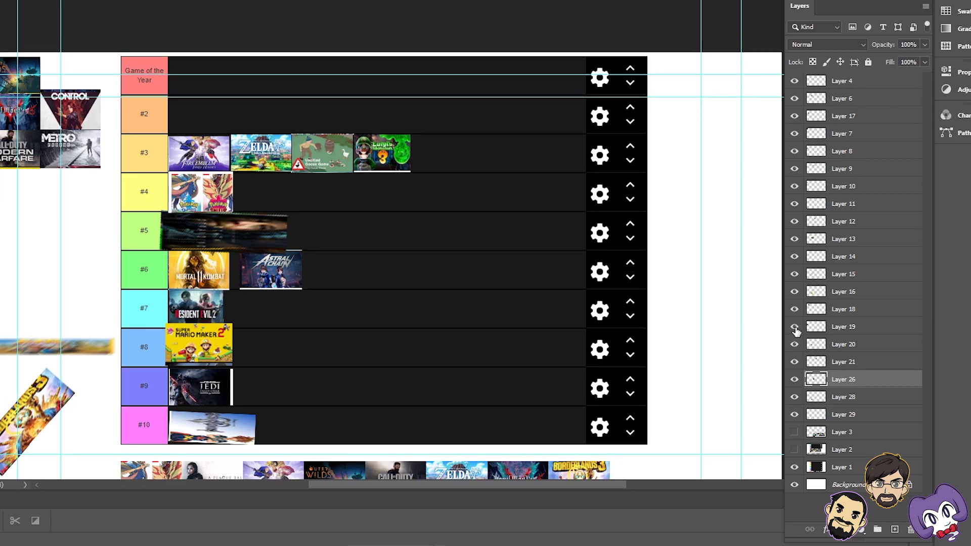
{"action": "left_click", "coordinate": [854, 328]}
{"action": "left_click", "coordinate": [793, 328]}
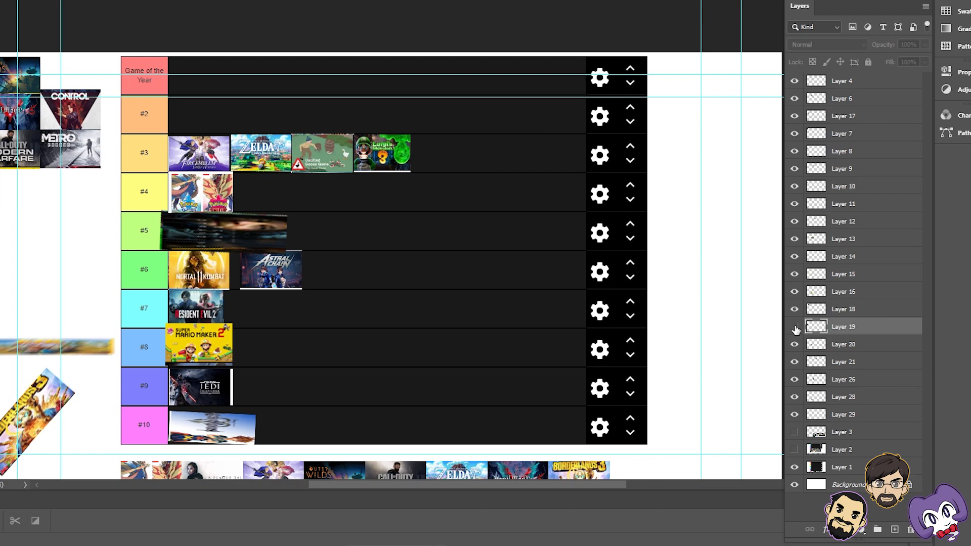
{"action": "left_click", "coordinate": [794, 329]}
{"action": "key", "text": "Delete"}
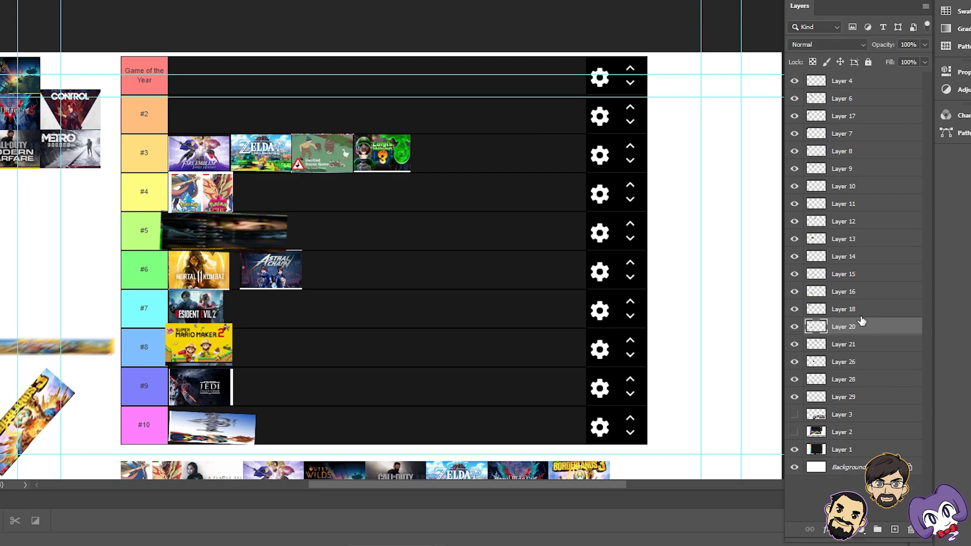
- Check Layer 18 by toggling its visibility and delete it to remove the set-aside Control cover
{"action": "left_click", "coordinate": [881, 315]}
{"action": "left_click", "coordinate": [795, 311]}
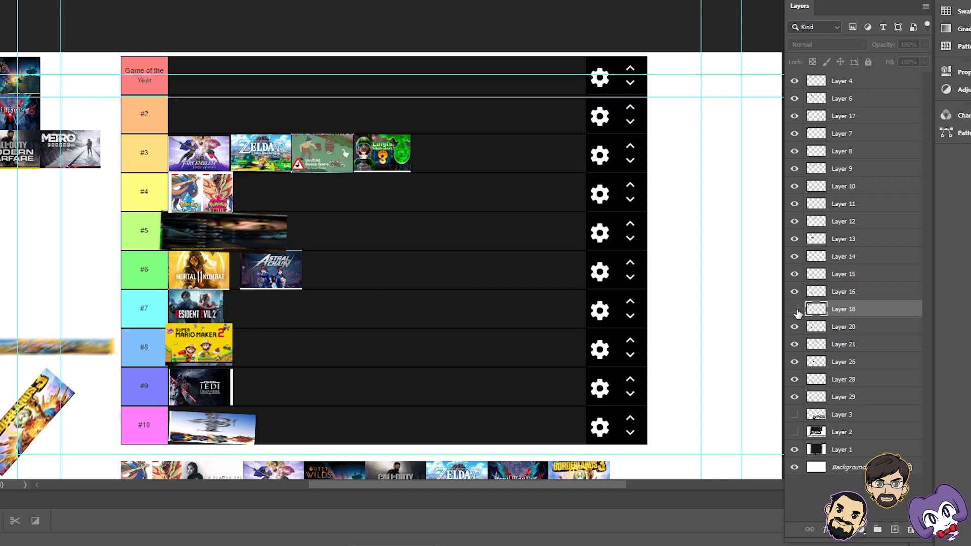
{"action": "left_click", "coordinate": [795, 310]}
{"action": "left_click", "coordinate": [795, 310]}
{"action": "left_click", "coordinate": [795, 310]}
{"action": "key", "text": "Delete"}
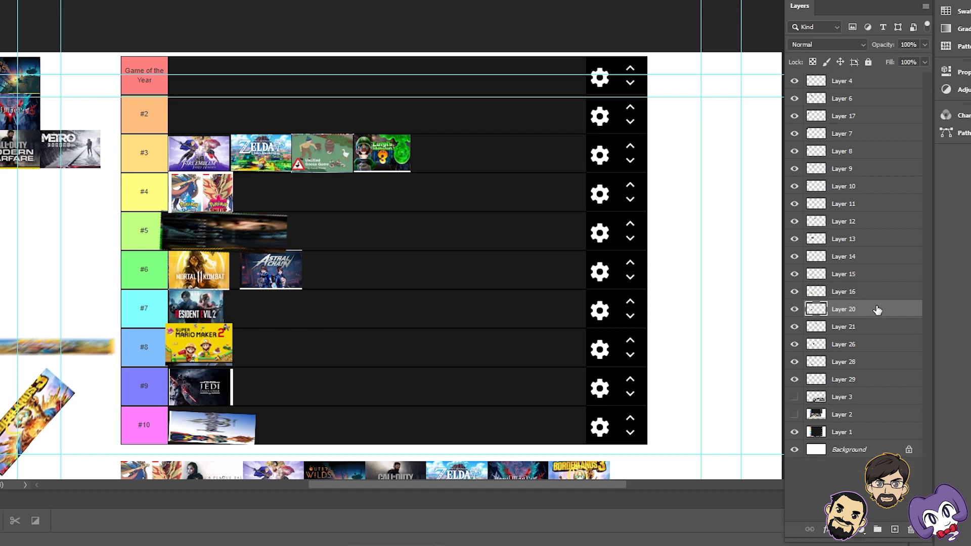
- Toggle the visibility of Layers 16, 15 and 14 to identify which cover each one holds
{"action": "left_click", "coordinate": [862, 294]}
{"action": "left_click", "coordinate": [795, 293]}
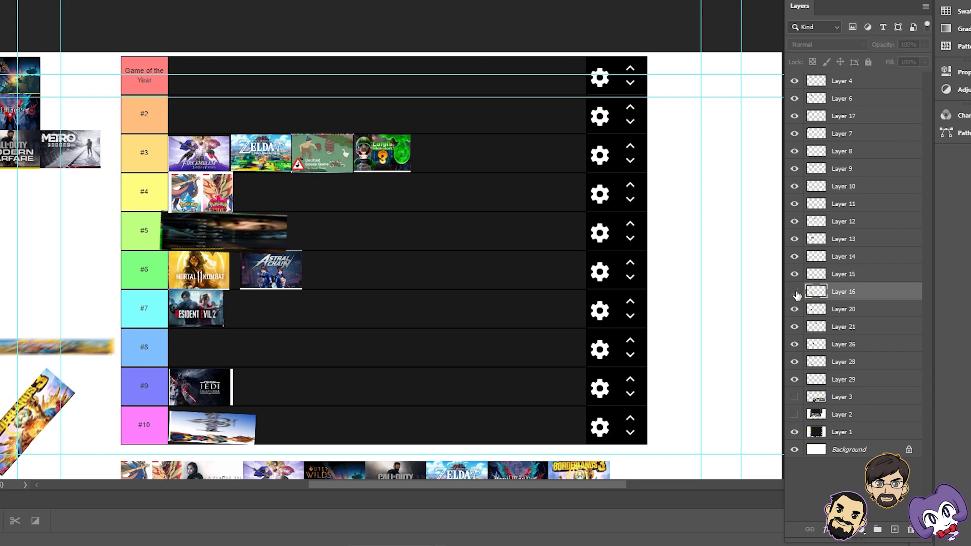
{"action": "left_click", "coordinate": [796, 294]}
{"action": "left_click", "coordinate": [797, 276]}
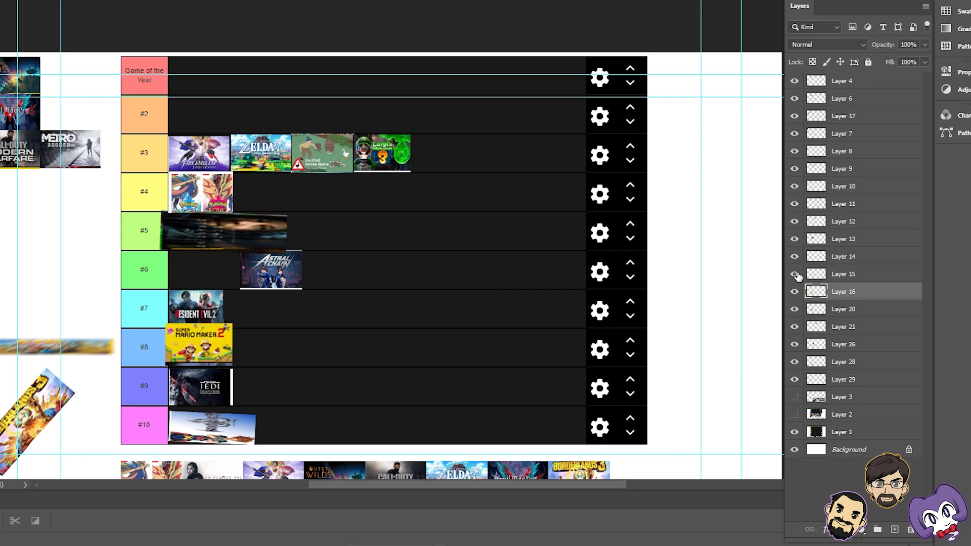
{"action": "left_click", "coordinate": [795, 275]}
{"action": "left_click", "coordinate": [795, 257]}
{"action": "left_click", "coordinate": [795, 256]}
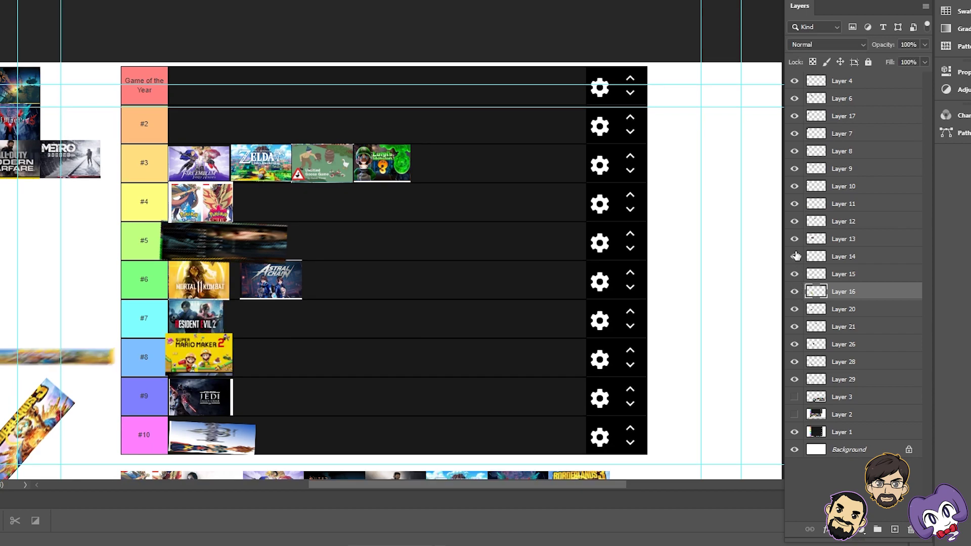
- Recheck Layer 15 by toggling its visibility and delete it to remove the Mortal Kombat 11 cover from row #6
{"action": "left_click", "coordinate": [796, 275]}
{"action": "left_click", "coordinate": [796, 276]}
{"action": "left_click", "coordinate": [795, 277]}
{"action": "left_click", "coordinate": [795, 277]}
{"action": "left_click", "coordinate": [795, 277]}
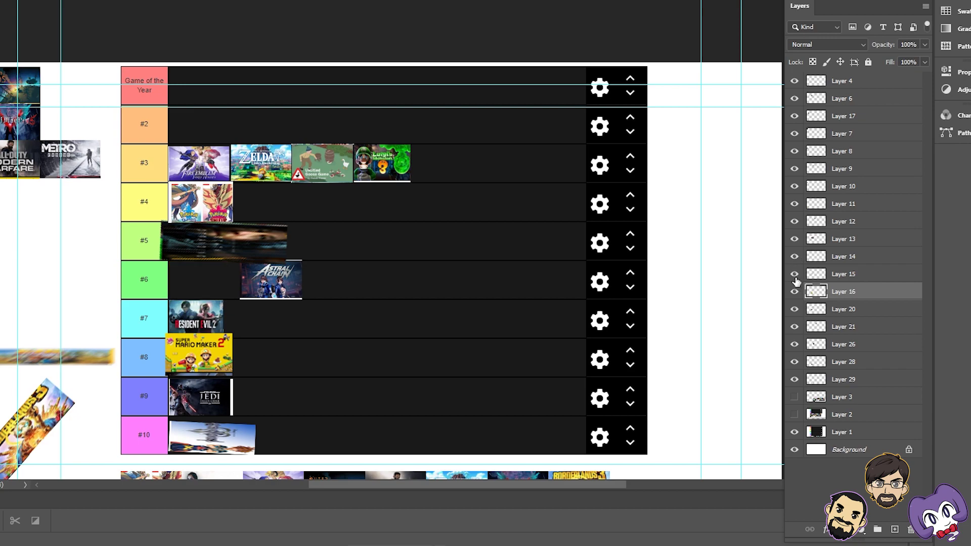
{"action": "left_click", "coordinate": [795, 278]}
{"action": "left_click", "coordinate": [796, 277]}
{"action": "left_click", "coordinate": [795, 277]}
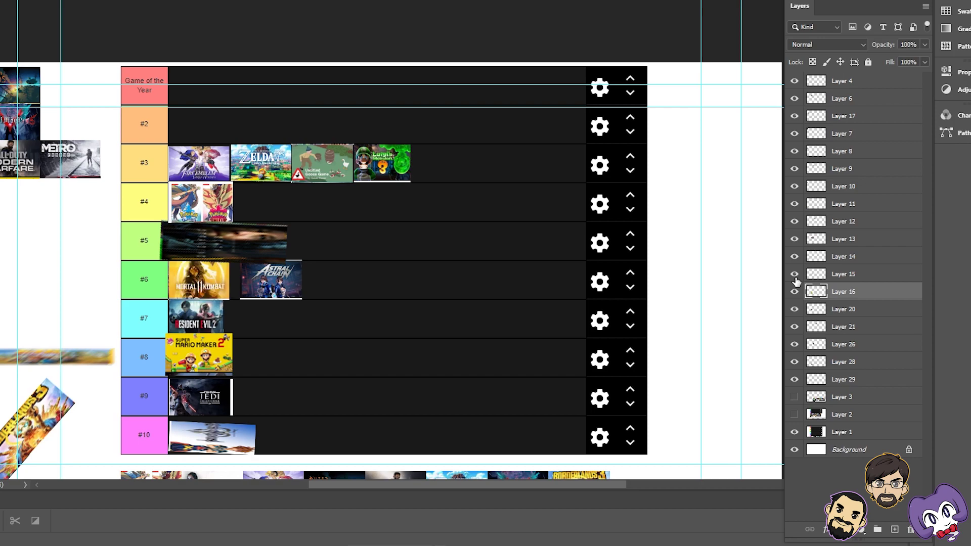
{"action": "left_click", "coordinate": [865, 276]}
{"action": "key", "text": "Delete"}
- Check Layer 14 by toggling its visibility and delete it to remove the blurred, stretched strip beside the tier list
{"action": "left_click", "coordinate": [795, 257]}
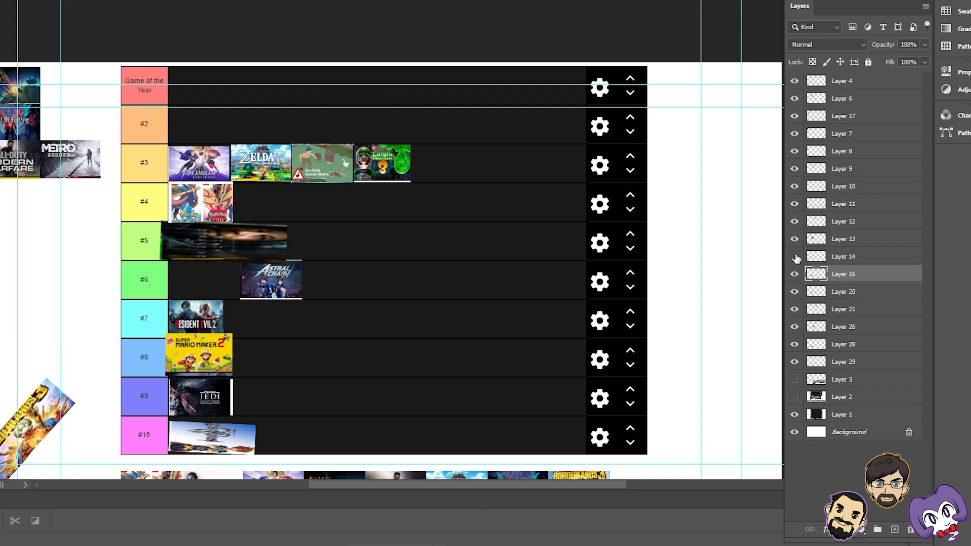
{"action": "left_click", "coordinate": [795, 256]}
{"action": "left_click", "coordinate": [795, 256]}
{"action": "left_click", "coordinate": [795, 257]}
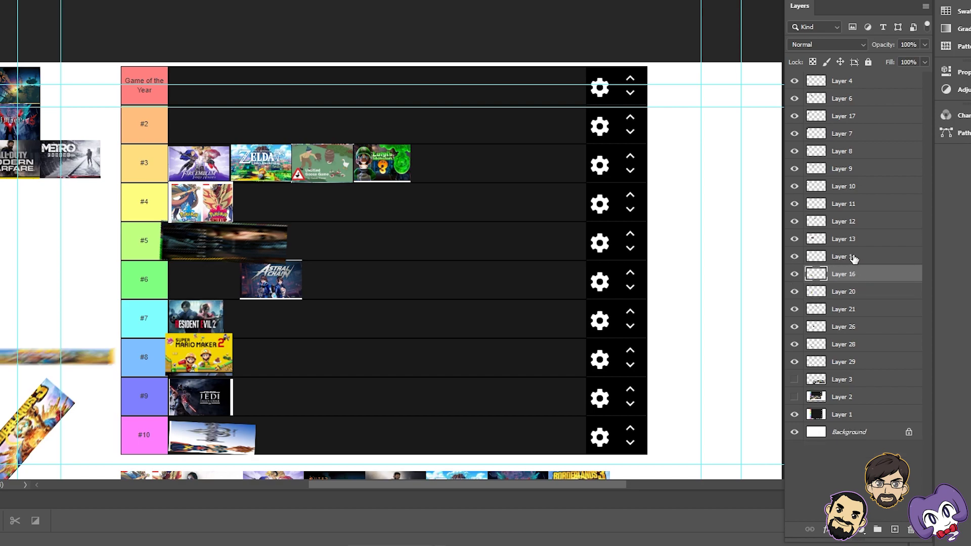
{"action": "left_click", "coordinate": [855, 257]}
{"action": "key", "text": "Delete"}
- Toggle Layers 13, 12 and 11 to identify their covers and delete Layer 11 with the tilted Borderlands 3 cover
{"action": "left_click", "coordinate": [796, 241]}
{"action": "left_click", "coordinate": [796, 241]}
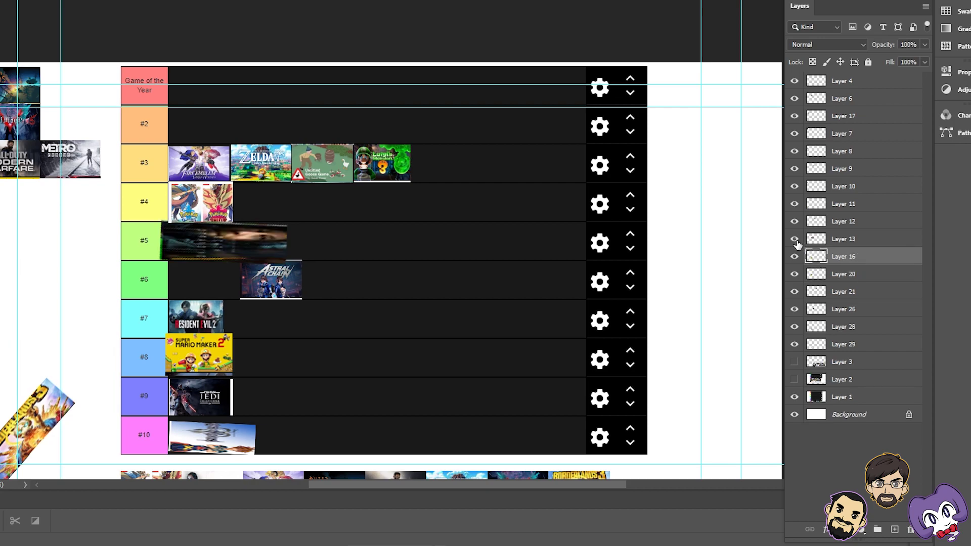
{"action": "left_click", "coordinate": [795, 222]}
{"action": "left_click", "coordinate": [795, 221]}
{"action": "left_click", "coordinate": [795, 205]}
{"action": "left_click", "coordinate": [795, 205]}
{"action": "left_click", "coordinate": [795, 205]}
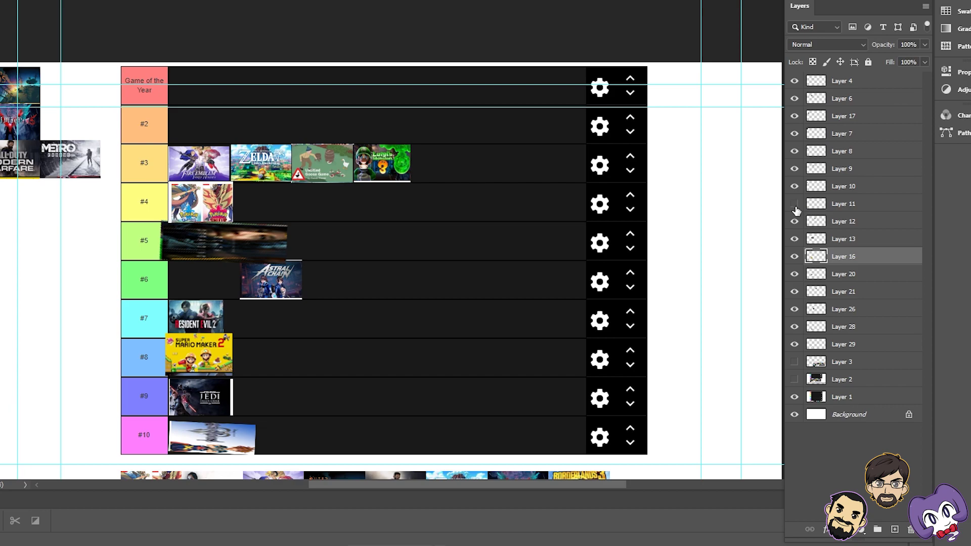
{"action": "left_click", "coordinate": [795, 206]}
{"action": "left_click", "coordinate": [795, 206]}
{"action": "left_click", "coordinate": [795, 205]}
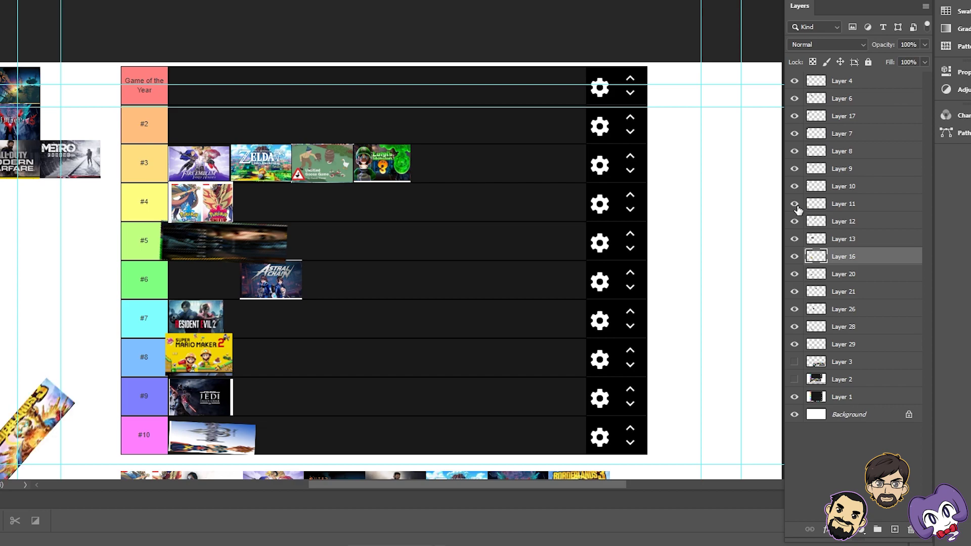
{"action": "left_click", "coordinate": [848, 205]}
{"action": "key", "text": "Delete"}
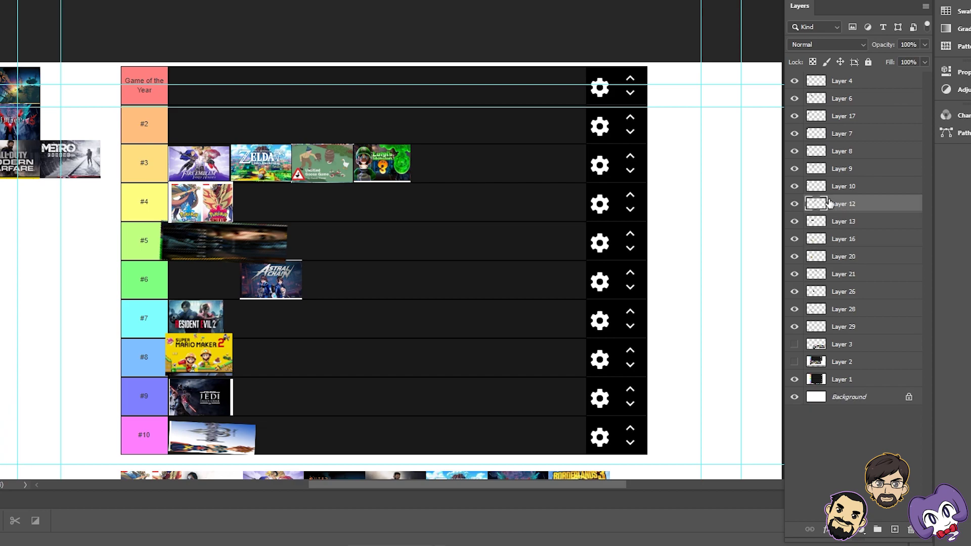
- Check Layer 10 by toggling its visibility and move its Devil May Cry 5 cover to the blank area right of the tier list
{"action": "left_click", "coordinate": [795, 187]}
{"action": "left_click", "coordinate": [795, 187]}
{"action": "left_click", "coordinate": [795, 187]}
{"action": "left_click", "coordinate": [796, 187]}
{"action": "left_click", "coordinate": [843, 186]}
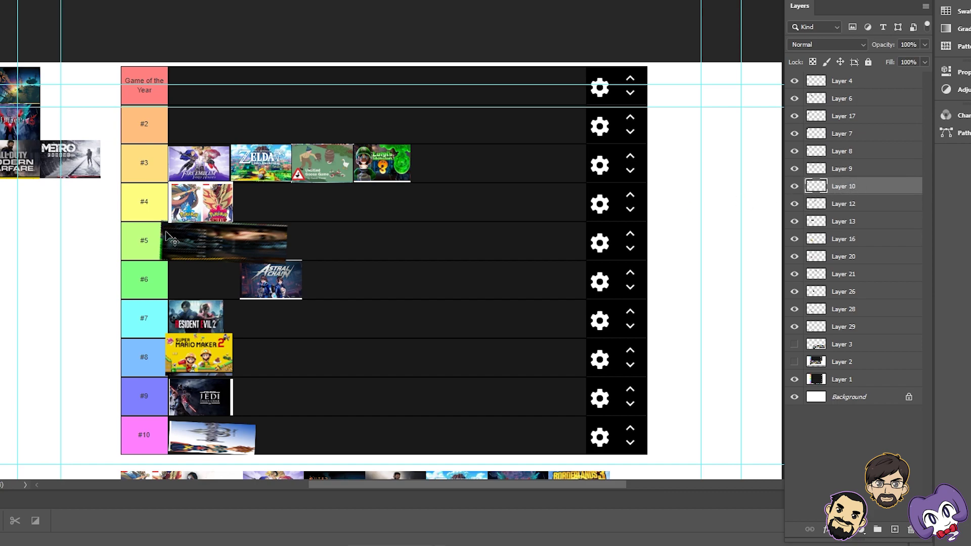
{"action": "left_click_drag", "start_coordinate": [49, 131], "coordinate": [751, 96]}
- Toggle Layers 9 and 8 to identify their covers and delete Layer 8 with the set-aside Call of Duty: Modern Warfare cover
{"action": "left_click", "coordinate": [794, 169]}
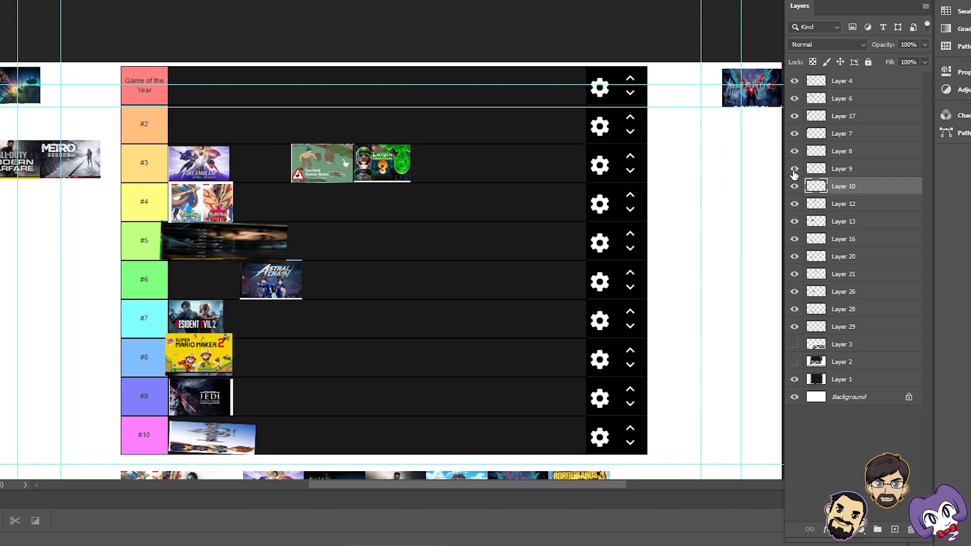
{"action": "left_click", "coordinate": [794, 170]}
{"action": "left_click", "coordinate": [794, 163]}
{"action": "left_click", "coordinate": [793, 163]}
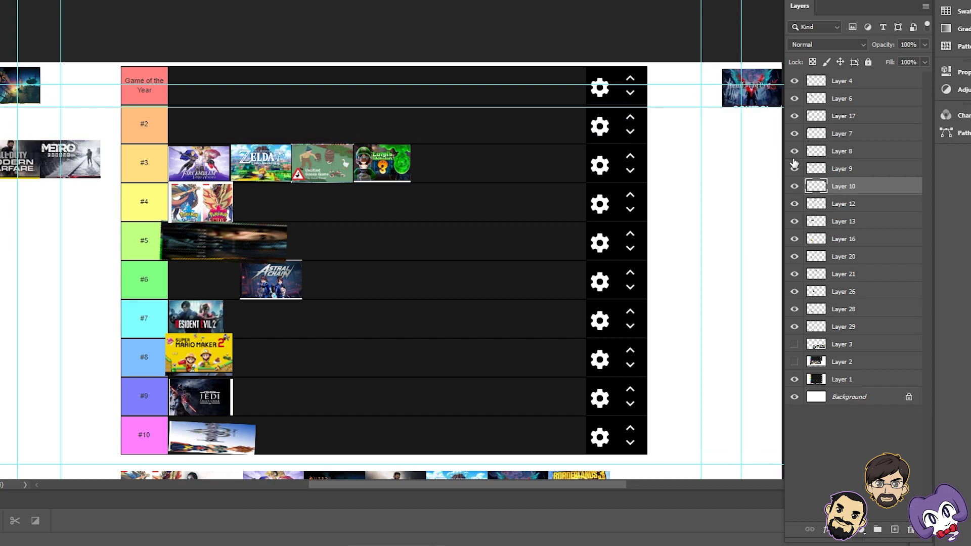
{"action": "left_click", "coordinate": [794, 163]}
{"action": "left_click", "coordinate": [794, 162]}
{"action": "left_click", "coordinate": [794, 155]}
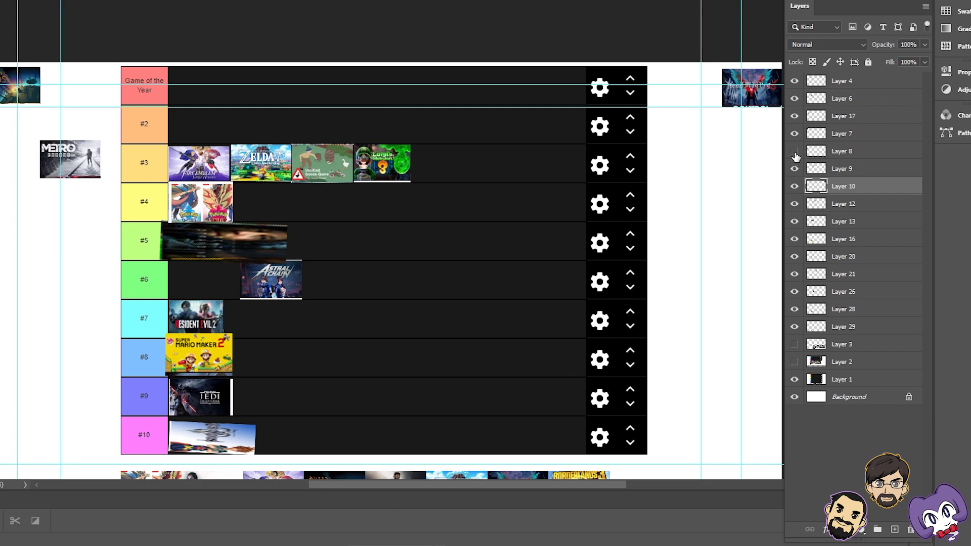
{"action": "left_click", "coordinate": [794, 154]}
{"action": "left_click", "coordinate": [842, 152]}
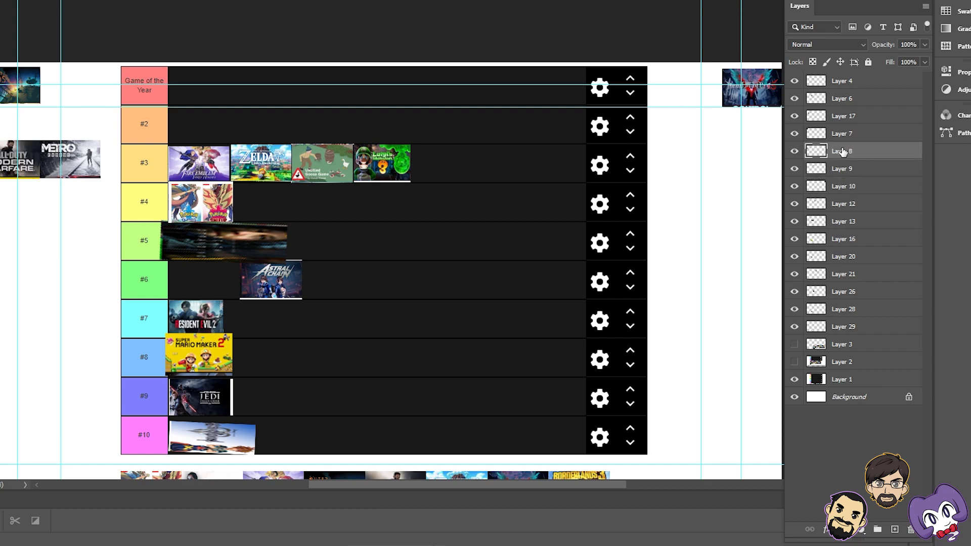
{"action": "left_click", "coordinate": [794, 152]}
{"action": "left_click", "coordinate": [794, 152]}
{"action": "key", "text": "Delete"}
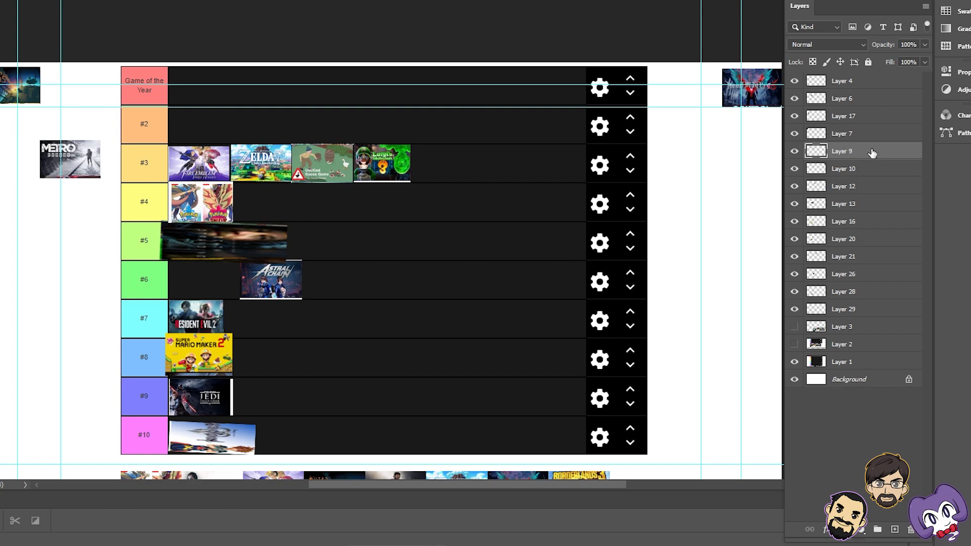
- Check Layer 7 by toggling its visibility and delete it to remove the set-aside Outer Wilds cover
{"action": "left_click", "coordinate": [795, 134]}
{"action": "left_click", "coordinate": [794, 134]}
{"action": "left_click", "coordinate": [794, 133]}
{"action": "left_click", "coordinate": [794, 134]}
{"action": "left_click", "coordinate": [858, 135]}
{"action": "key", "text": "Delete"}
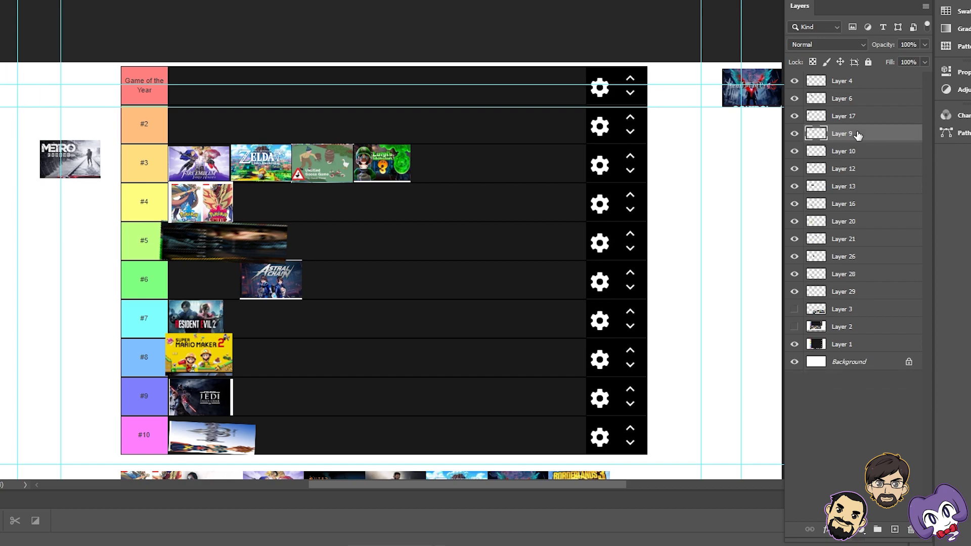
- Check Layer 17 by toggling its visibility and delete it to remove the set-aside Metro cover
{"action": "left_click", "coordinate": [795, 118]}
{"action": "left_click", "coordinate": [795, 117]}
{"action": "left_click", "coordinate": [859, 117]}
{"action": "key", "text": "Delete"}
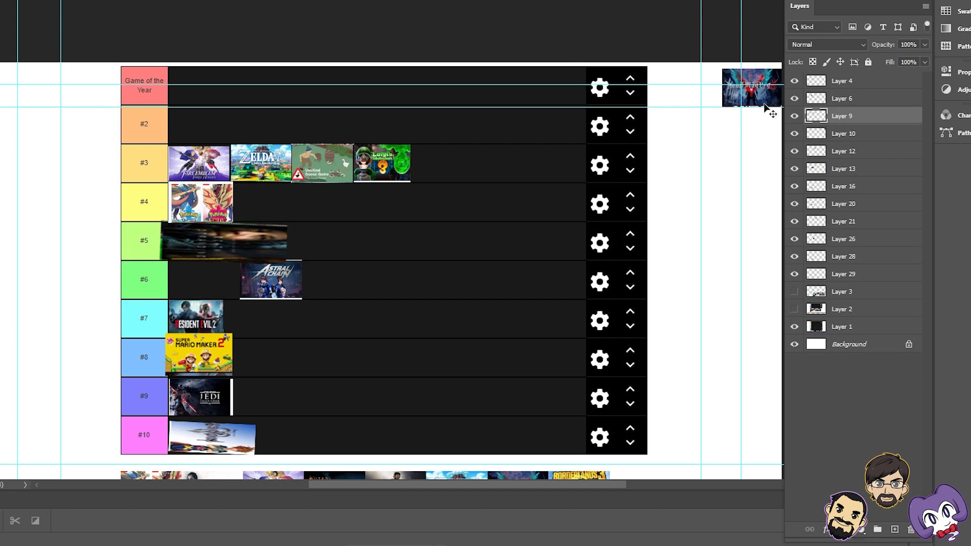
- Check Layers 9, 6, 4 and 10 by toggling their visibility and move Layer 10's Devil May Cry 5 cover into row #9
{"action": "left_click", "coordinate": [796, 118]}
{"action": "left_click", "coordinate": [795, 115]}
{"action": "left_click", "coordinate": [796, 98]}
{"action": "left_click", "coordinate": [795, 98]}
{"action": "left_click", "coordinate": [796, 80]}
{"action": "left_click", "coordinate": [795, 81]}
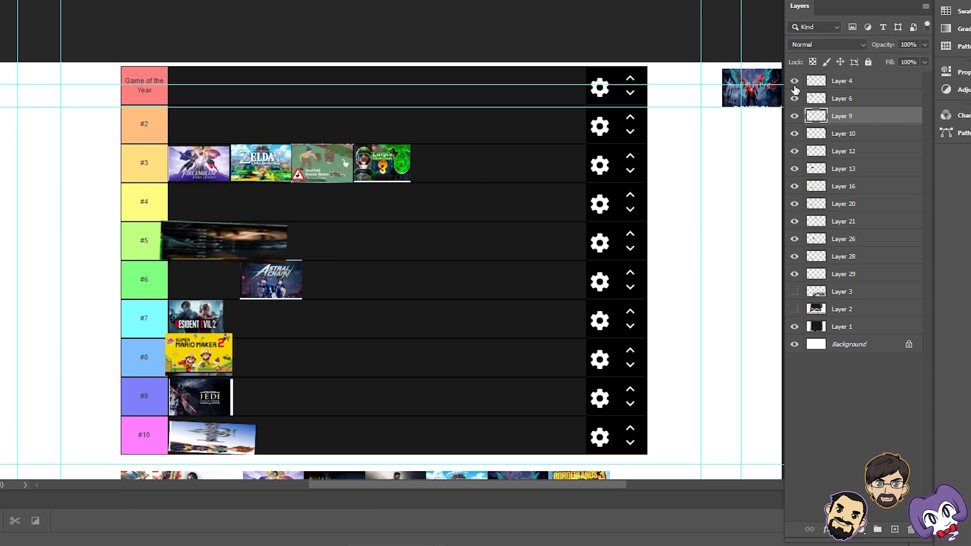
{"action": "left_click", "coordinate": [794, 134]}
{"action": "left_click", "coordinate": [795, 133]}
{"action": "left_click", "coordinate": [842, 137]}
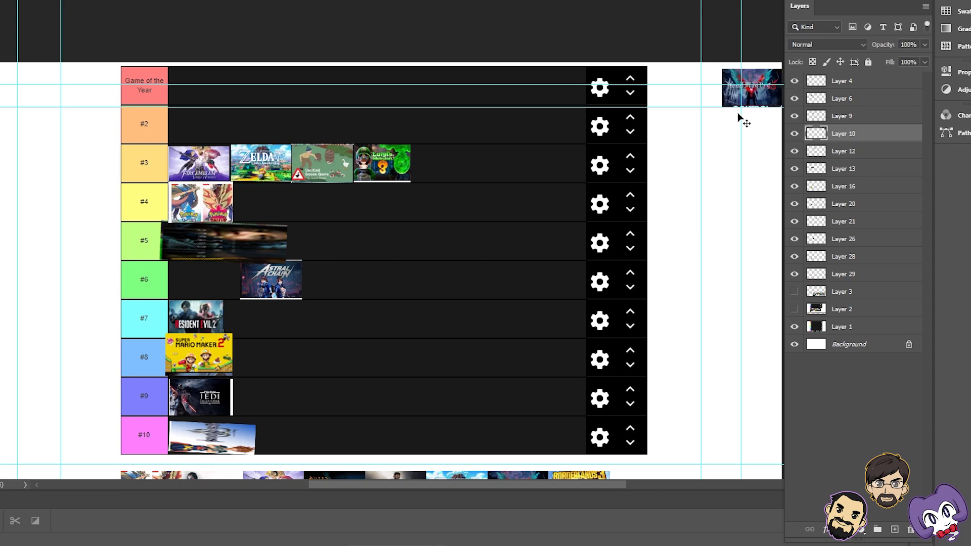
{"action": "left_click_drag", "start_coordinate": [761, 99], "coordinate": [207, 408]}
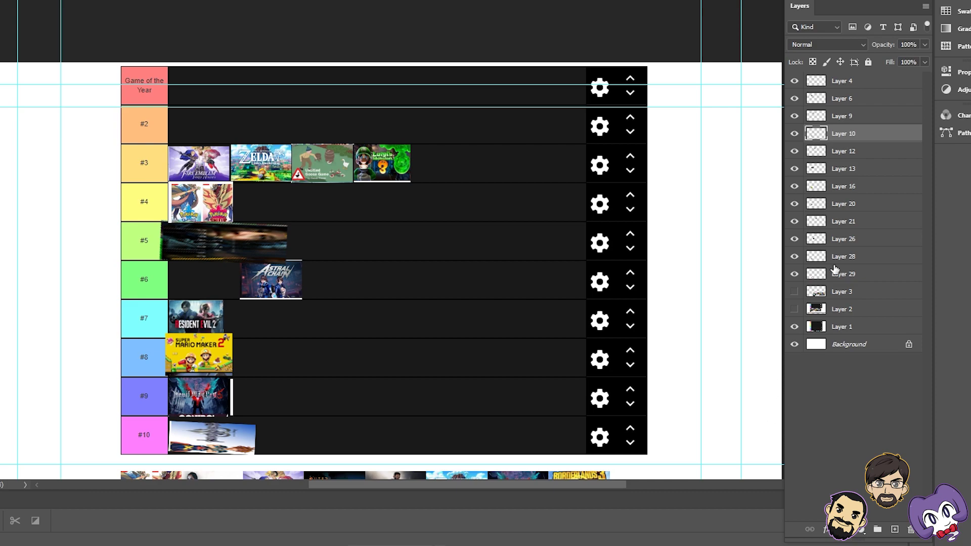
- Examine the covers in rows #3 to #5 up close and toggle Layers 4, 12 and 13 to identify them
{"action": "scroll", "coordinate": [798, 116], "scroll_direction": "up", "scroll_amount": 1}
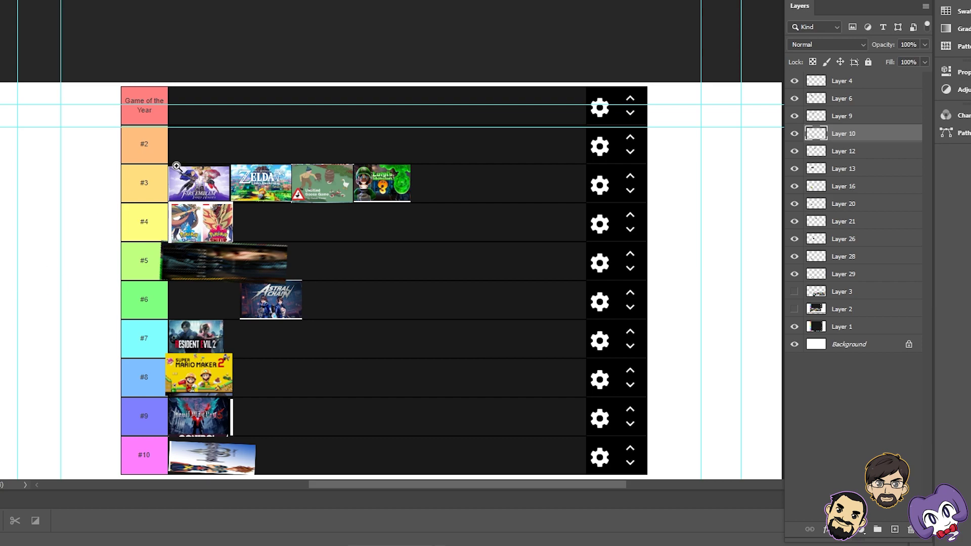
{"action": "left_click", "coordinate": [246, 155]}
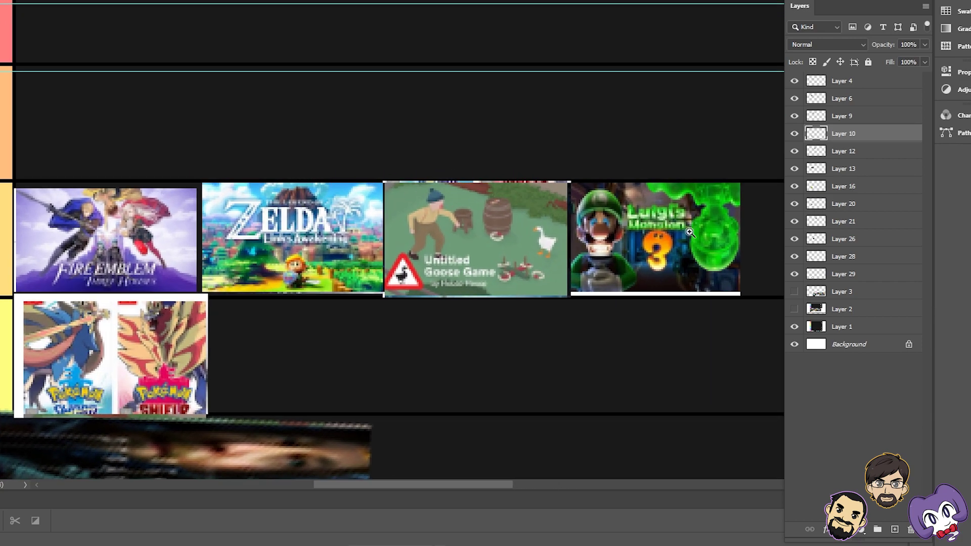
{"action": "left_click", "coordinate": [794, 82]}
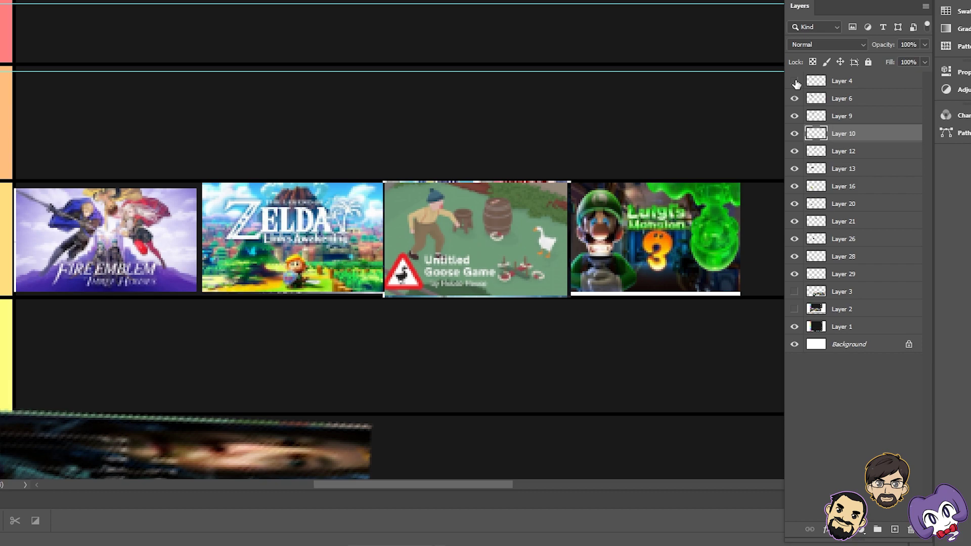
{"action": "left_click", "coordinate": [795, 81]}
{"action": "scroll", "coordinate": [770, 217], "scroll_direction": "up", "scroll_amount": 3}
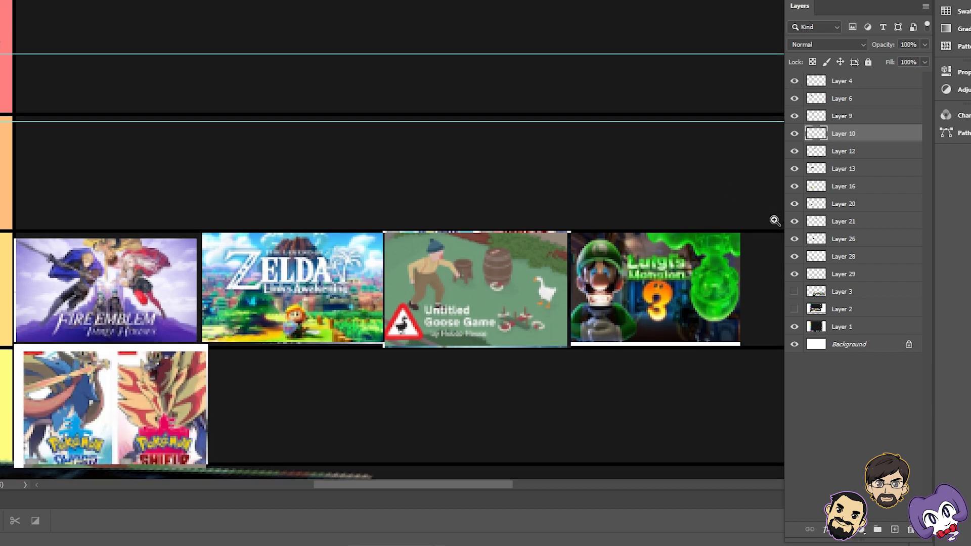
{"action": "left_click", "coordinate": [795, 151]}
{"action": "left_click", "coordinate": [795, 151]}
{"action": "left_click", "coordinate": [796, 151]}
{"action": "left_click", "coordinate": [809, 154]}
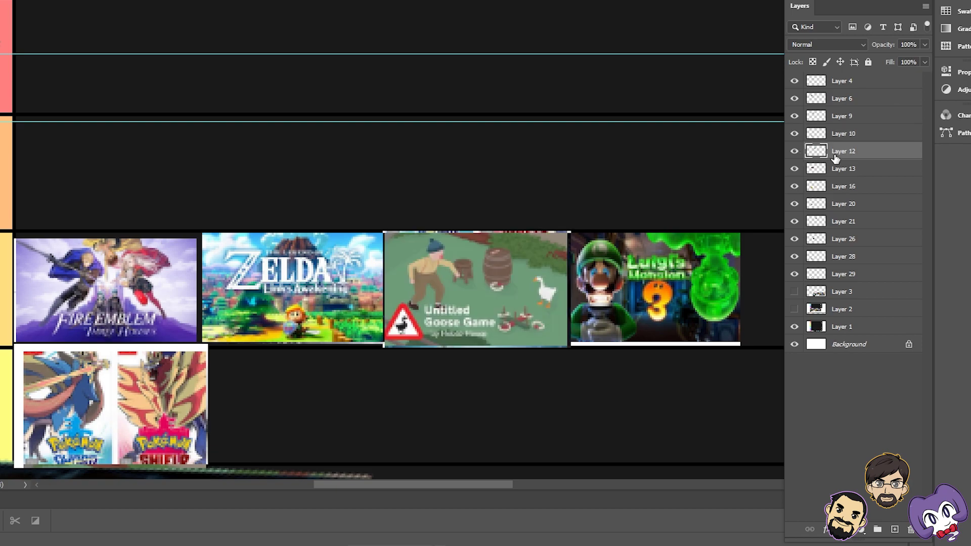
{"action": "left_click", "coordinate": [796, 170]}
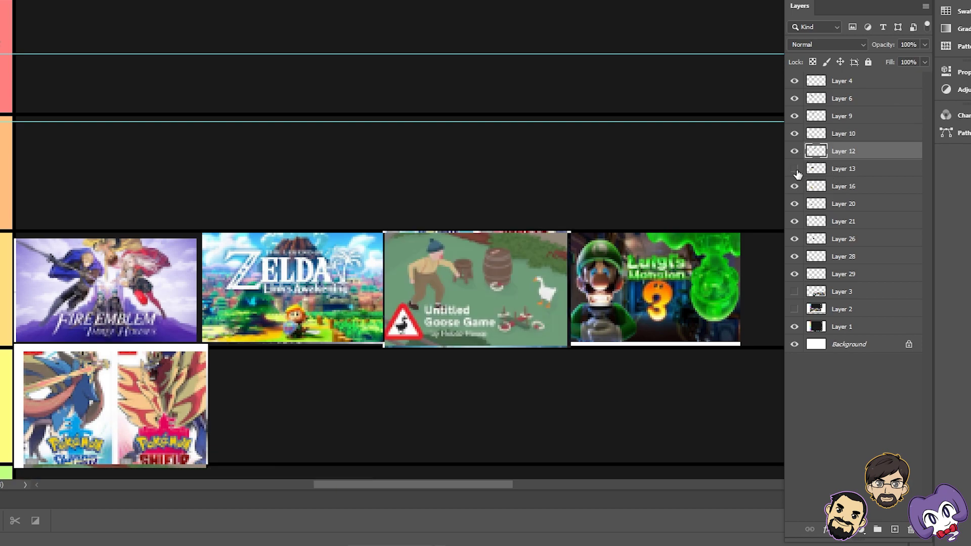
{"action": "left_click", "coordinate": [795, 170]}
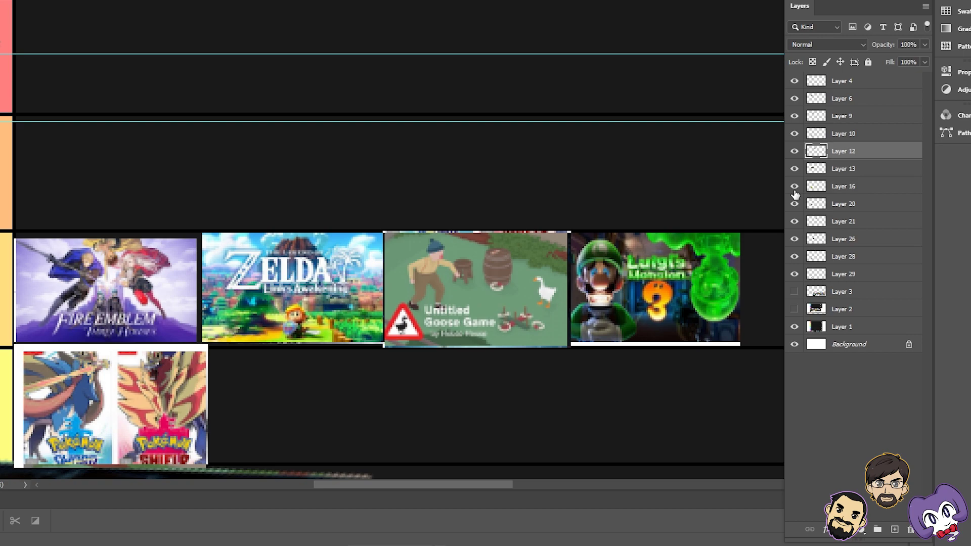
- Examine the covers in rows #3 to #6 and toggle Layers 12 and 13 to identify them
{"action": "scroll", "coordinate": [434, 242], "scroll_direction": "down", "scroll_amount": 3}
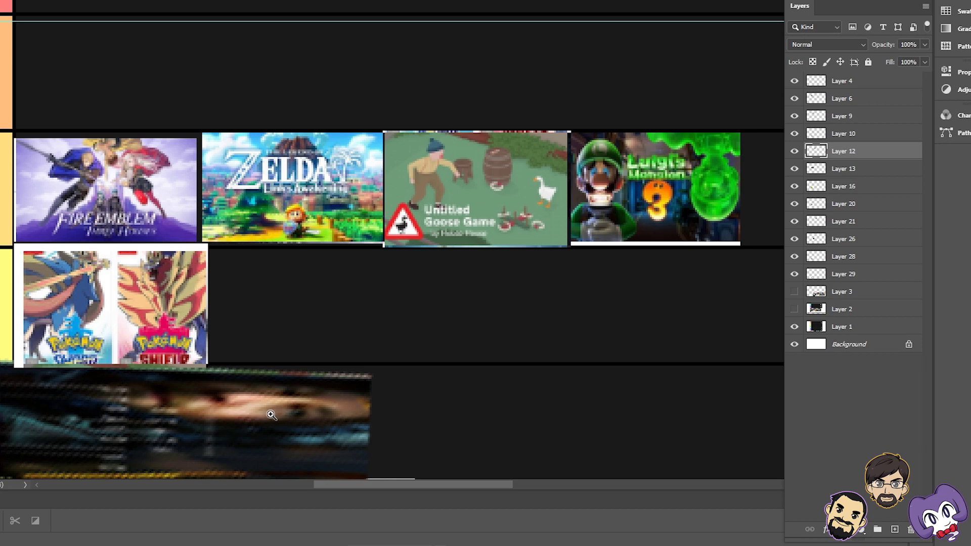
{"action": "scroll", "coordinate": [283, 371], "scroll_direction": "down", "scroll_amount": 2}
{"action": "scroll", "coordinate": [278, 369], "scroll_direction": "down", "scroll_amount": 2}
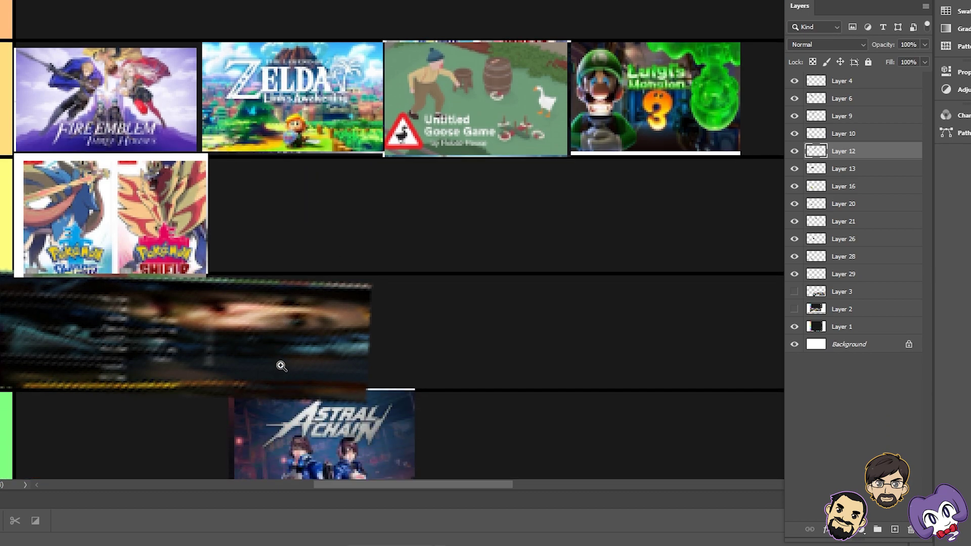
{"action": "scroll", "coordinate": [285, 362], "scroll_direction": "up", "scroll_amount": 3}
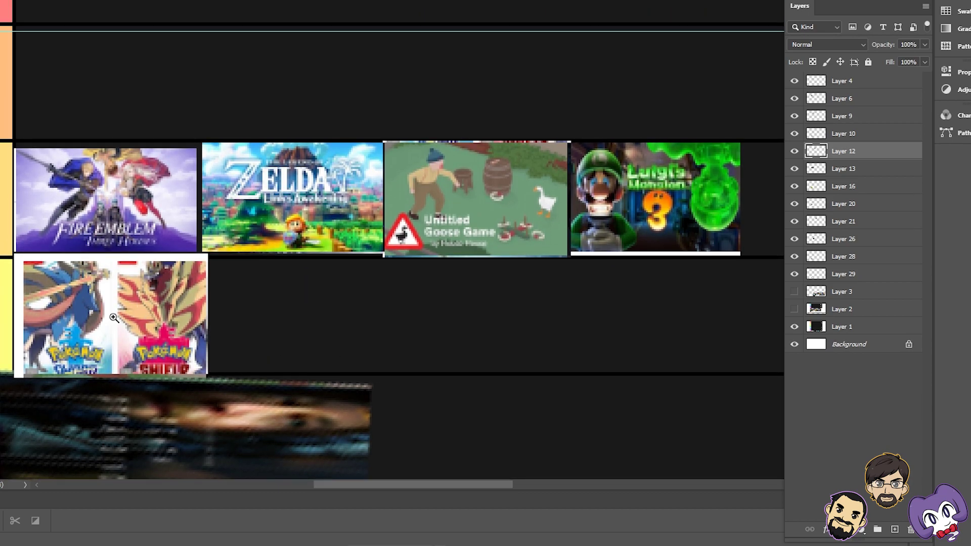
{"action": "left_click", "coordinate": [795, 152]}
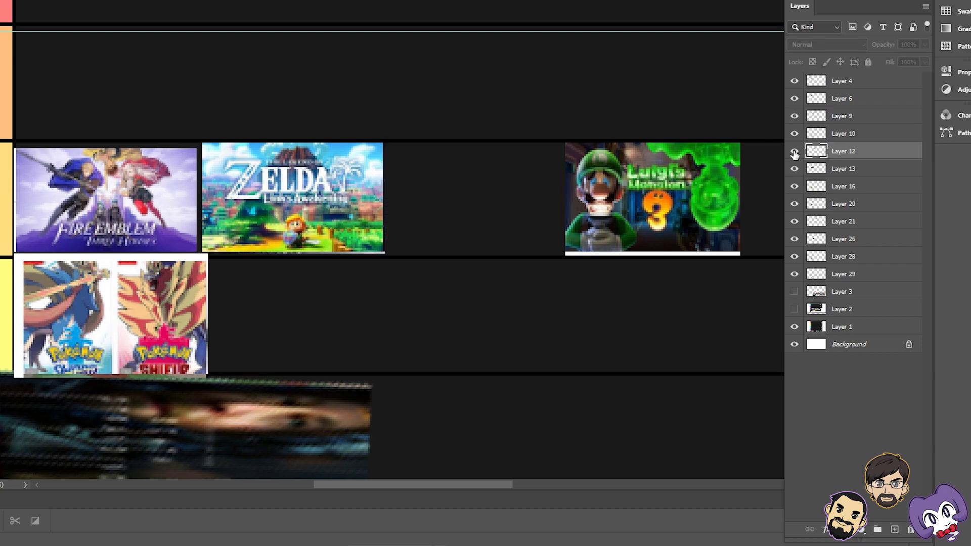
{"action": "left_click", "coordinate": [795, 152]}
{"action": "left_click", "coordinate": [794, 170]}
{"action": "left_click", "coordinate": [793, 172]}
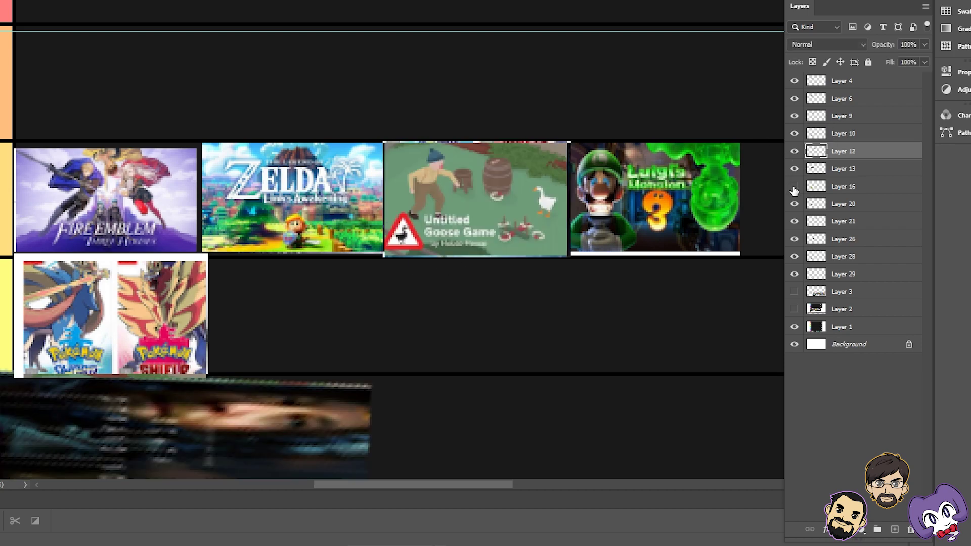
- Check Layers 4, 6 and 9 by toggling their visibility and select Layer 9
{"action": "left_click", "coordinate": [794, 82]}
{"action": "left_click", "coordinate": [795, 82]}
{"action": "left_click", "coordinate": [794, 105]}
{"action": "left_click", "coordinate": [794, 105]}
{"action": "left_click", "coordinate": [794, 105]}
{"action": "left_click", "coordinate": [794, 105]}
{"action": "left_click", "coordinate": [794, 106]}
{"action": "left_click", "coordinate": [794, 117]}
{"action": "left_click", "coordinate": [794, 117]}
{"action": "left_click", "coordinate": [794, 117]}
{"action": "left_click", "coordinate": [794, 117]}
{"action": "left_click", "coordinate": [851, 119]}
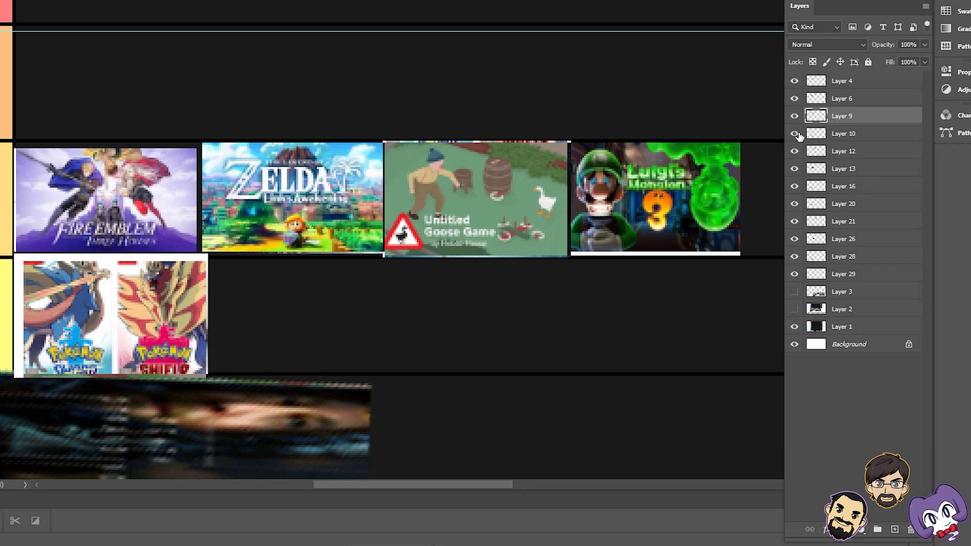
- Toggle Layers 12 and 13 off and on to identify which covers they hold
{"action": "left_click", "coordinate": [795, 151]}
{"action": "left_click", "coordinate": [795, 151]}
{"action": "left_click", "coordinate": [795, 150]}
{"action": "left_click", "coordinate": [795, 150]}
{"action": "left_click", "coordinate": [795, 168]}
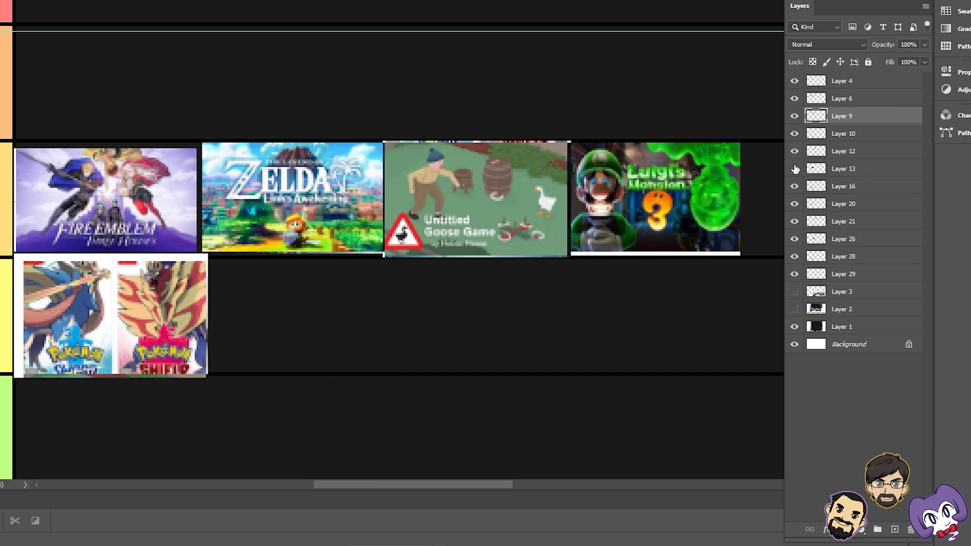
{"action": "left_click", "coordinate": [794, 169]}
{"action": "left_click", "coordinate": [795, 168]}
{"action": "left_click", "coordinate": [795, 169]}
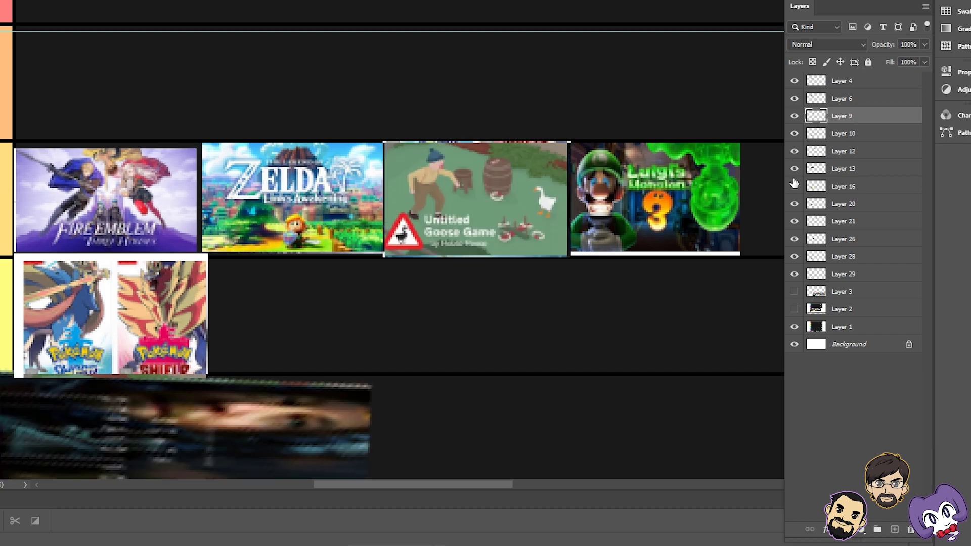
- Toggle Layer 16's visibility while examining the covers in rows #4 to #10 to identify it, leaving it visible
{"action": "left_click", "coordinate": [794, 186]}
{"action": "scroll", "coordinate": [310, 314], "scroll_direction": "down", "scroll_amount": 3}
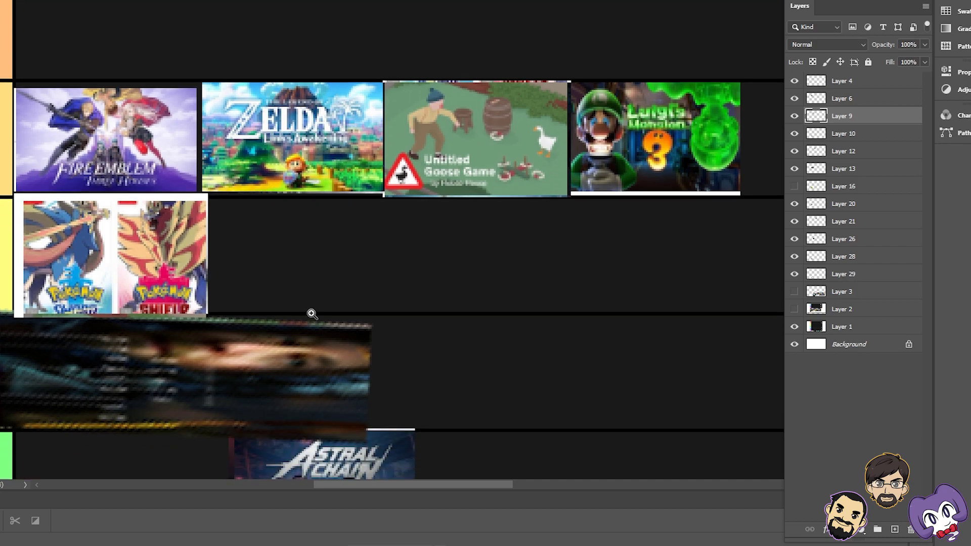
{"action": "scroll", "coordinate": [250, 336], "scroll_direction": "down", "scroll_amount": 2}
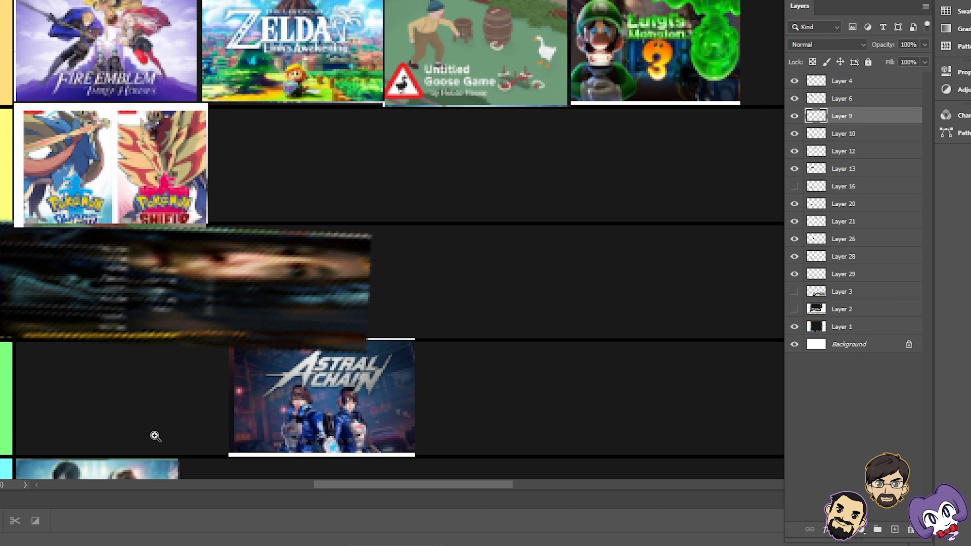
{"action": "scroll", "coordinate": [277, 396], "scroll_direction": "down", "scroll_amount": 4}
{"action": "scroll", "coordinate": [278, 396], "scroll_direction": "down", "scroll_amount": 9}
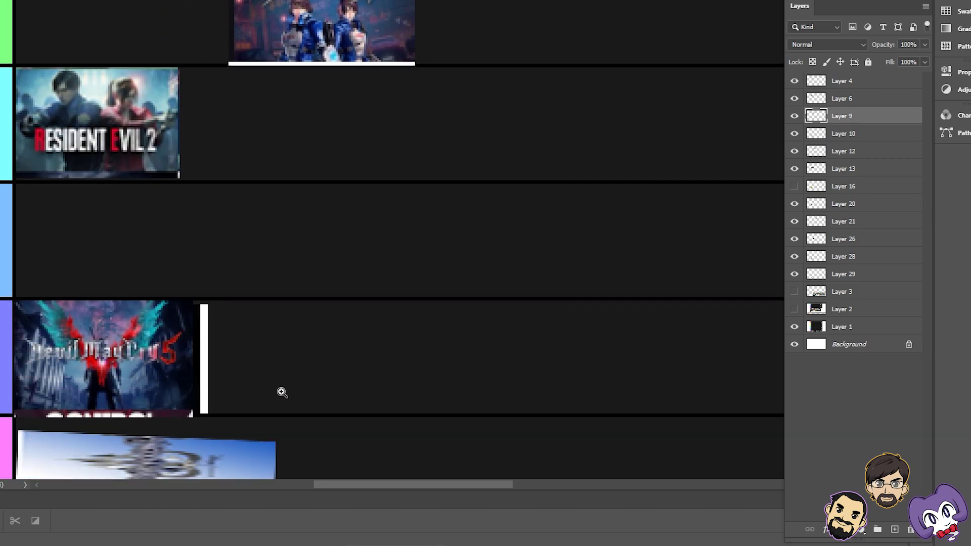
{"action": "scroll", "coordinate": [280, 391], "scroll_direction": "down", "scroll_amount": 3}
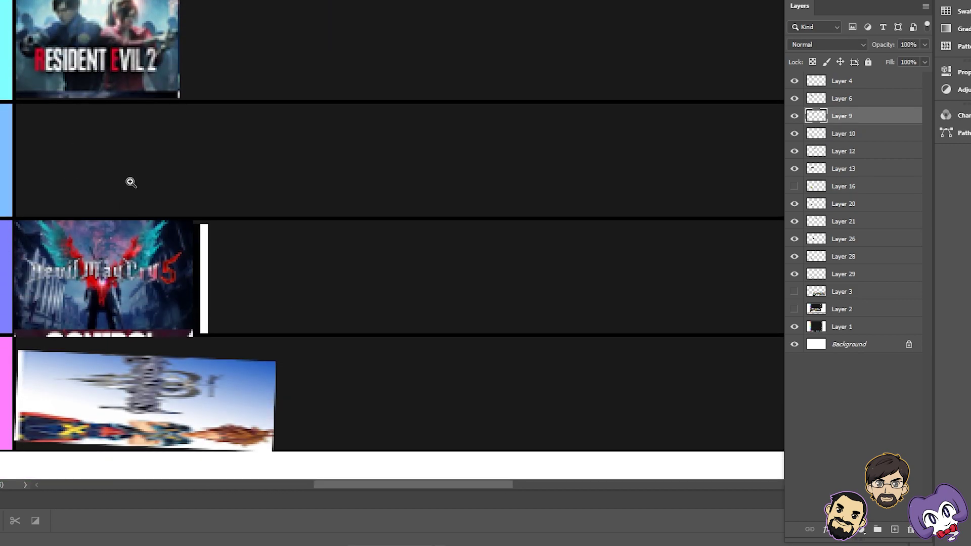
{"action": "scroll", "coordinate": [137, 190], "scroll_direction": "up", "scroll_amount": 8}
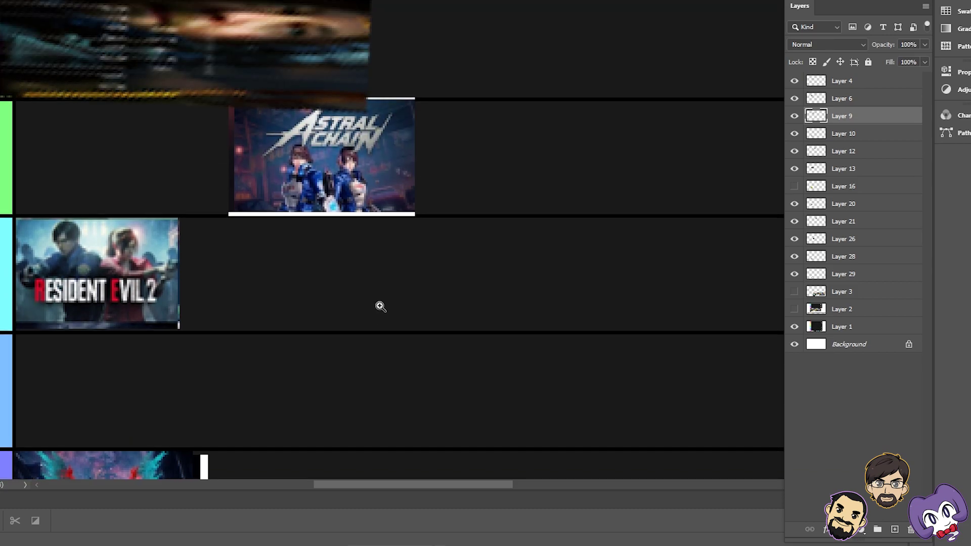
{"action": "left_click", "coordinate": [794, 186]}
{"action": "left_click", "coordinate": [795, 186]}
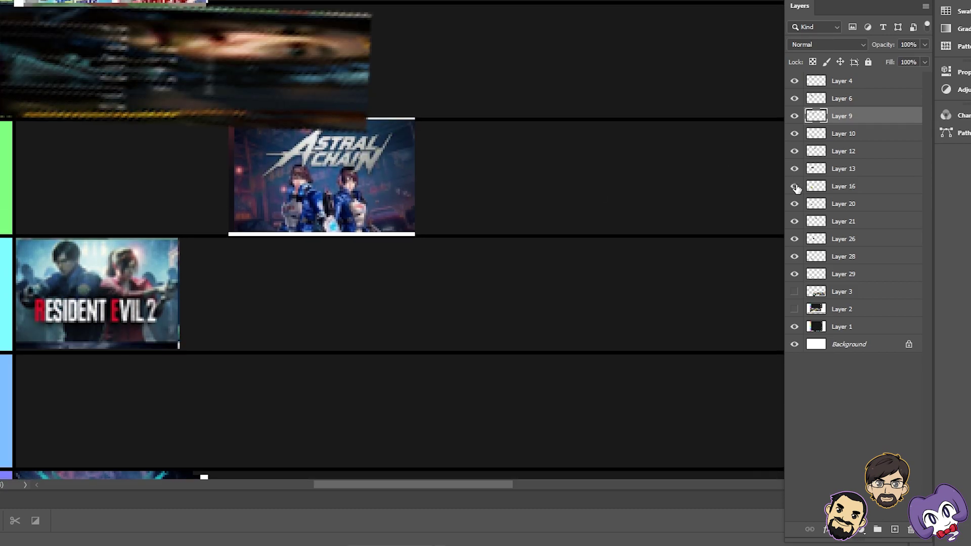
{"action": "left_click", "coordinate": [794, 186]}
{"action": "left_click", "coordinate": [794, 186]}
{"action": "left_click", "coordinate": [794, 186]}
{"action": "left_click", "coordinate": [795, 186]}
{"action": "left_click", "coordinate": [795, 186]}
- Review the lower rows and move the Resident Evil 2 cover up from row #7 to the start of row #6
{"action": "scroll", "coordinate": [555, 253], "scroll_direction": "down", "scroll_amount": 4}
{"action": "scroll", "coordinate": [553, 272], "scroll_direction": "down", "scroll_amount": 4}
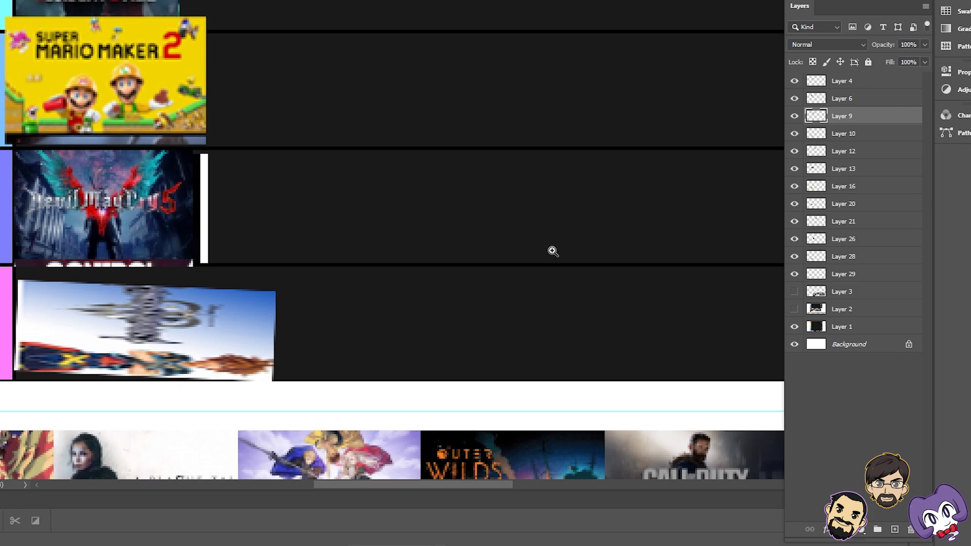
{"action": "scroll", "coordinate": [545, 240], "scroll_direction": "up", "scroll_amount": 1}
{"action": "scroll", "coordinate": [545, 240], "scroll_direction": "up", "scroll_amount": 3}
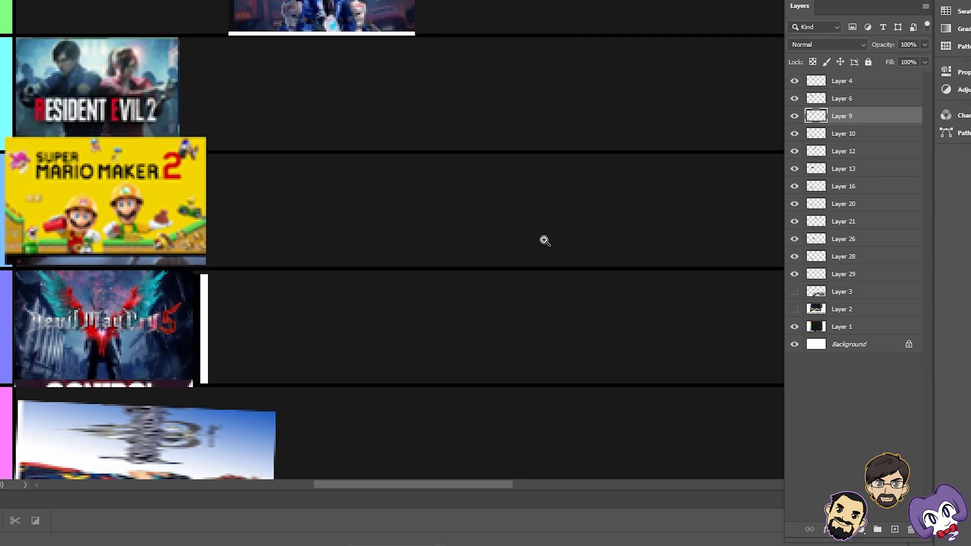
{"action": "scroll", "coordinate": [545, 240], "scroll_direction": "up", "scroll_amount": 2}
{"action": "scroll", "coordinate": [545, 240], "scroll_direction": "up", "scroll_amount": 2}
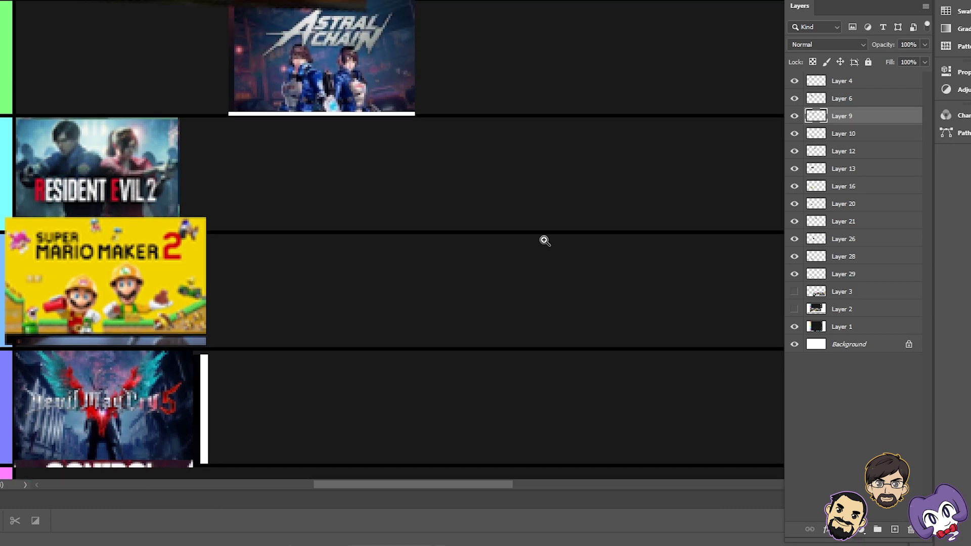
{"action": "scroll", "coordinate": [545, 242], "scroll_direction": "up", "scroll_amount": 2}
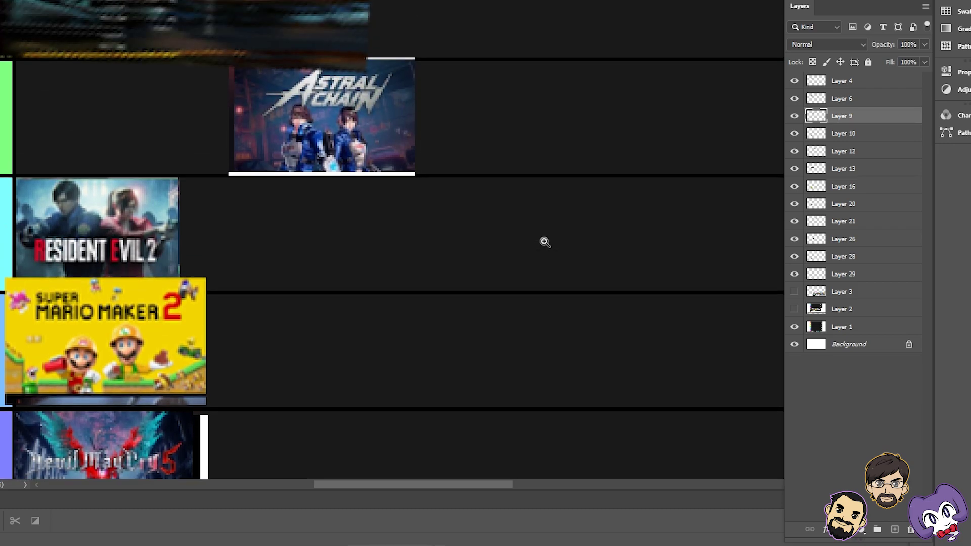
{"action": "scroll", "coordinate": [544, 242], "scroll_direction": "up", "scroll_amount": 2}
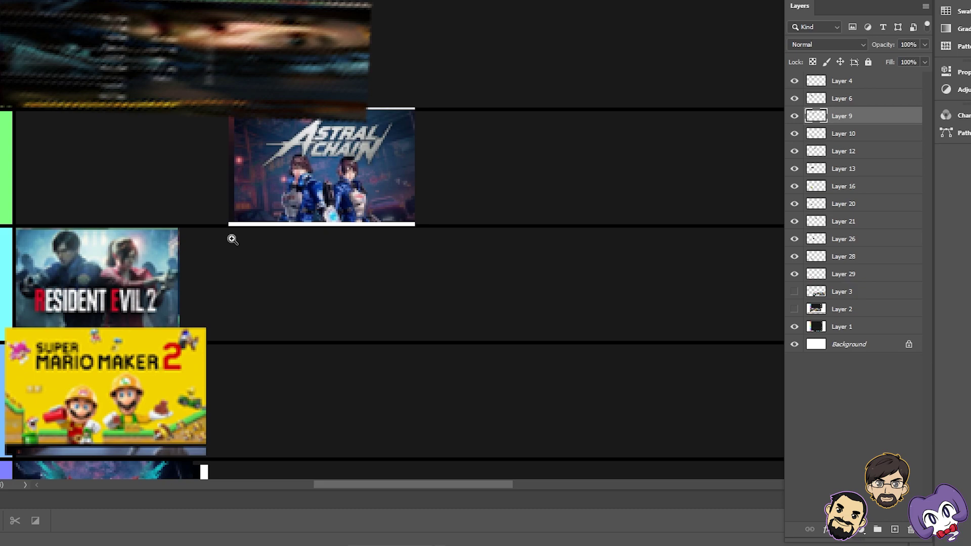
{"action": "key", "text": "v"}
{"action": "left_click_drag", "start_coordinate": [149, 302], "coordinate": [167, 273]}
- Check Layers 4 and 6 by toggling their visibility and move Layer 6's Fire Emblem cover from row #3 down into row #4
{"action": "scroll", "coordinate": [260, 271], "scroll_direction": "up", "scroll_amount": 4}
{"action": "scroll", "coordinate": [278, 272], "scroll_direction": "up", "scroll_amount": 8}
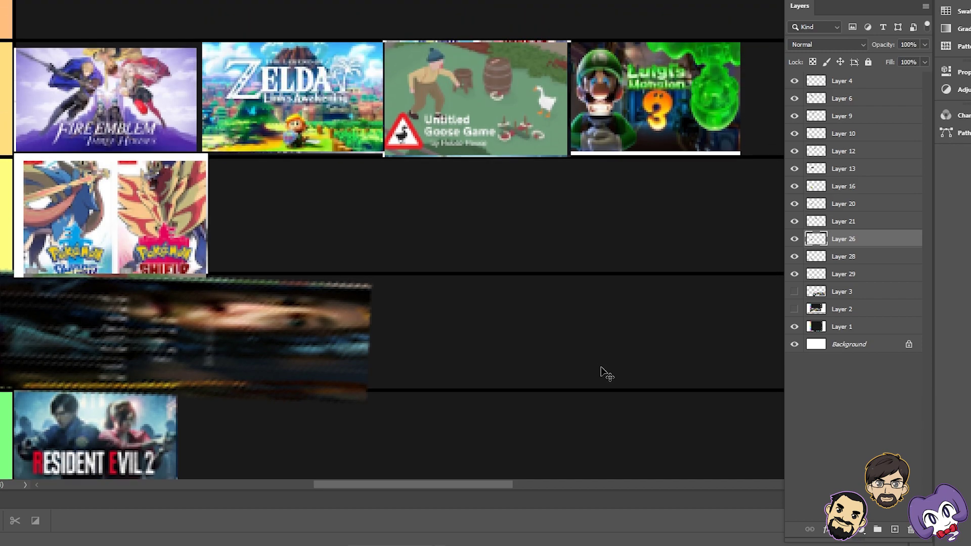
{"action": "scroll", "coordinate": [825, 201], "scroll_direction": "up", "scroll_amount": 3}
{"action": "scroll", "coordinate": [824, 201], "scroll_direction": "up", "scroll_amount": 5}
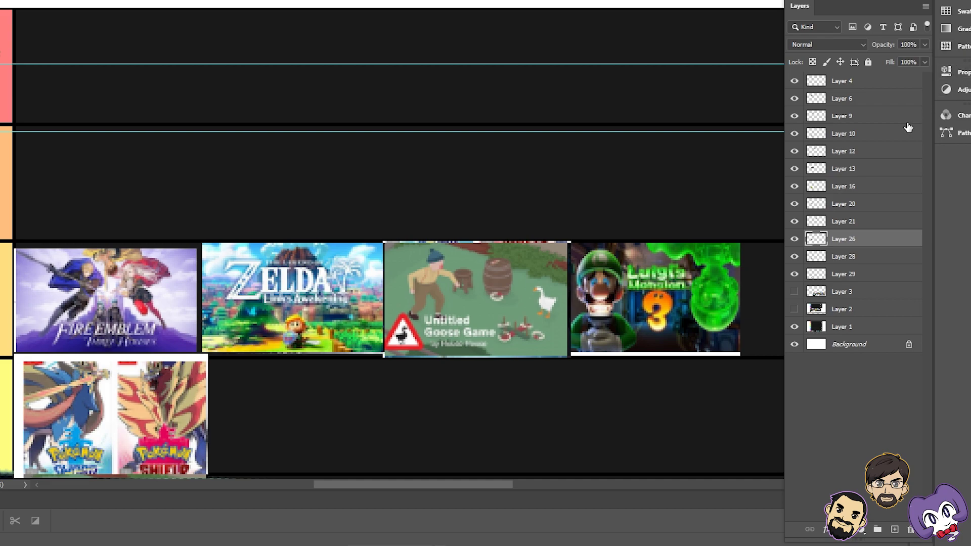
{"action": "left_click", "coordinate": [794, 81]}
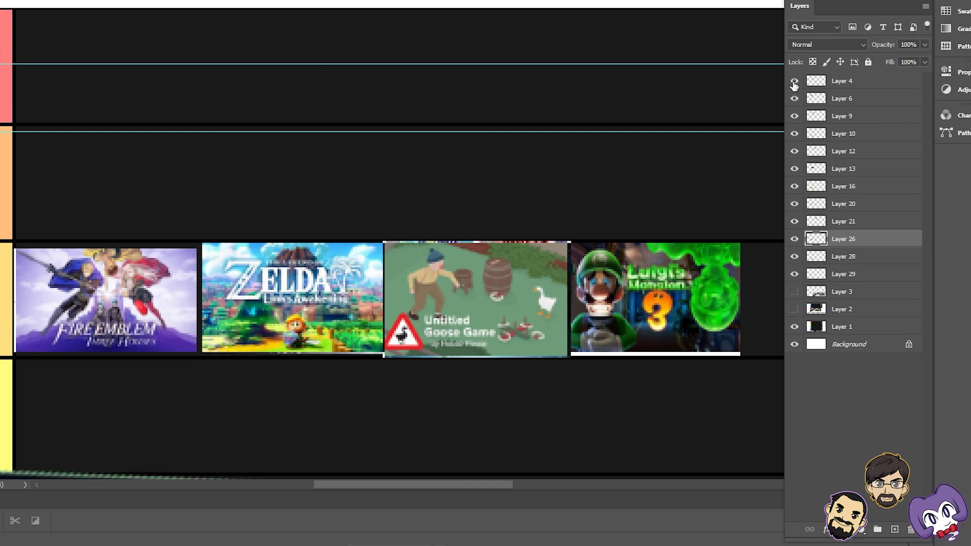
{"action": "left_click", "coordinate": [794, 81]}
{"action": "left_click", "coordinate": [794, 99]}
{"action": "left_click", "coordinate": [795, 98]}
{"action": "left_click", "coordinate": [795, 98]}
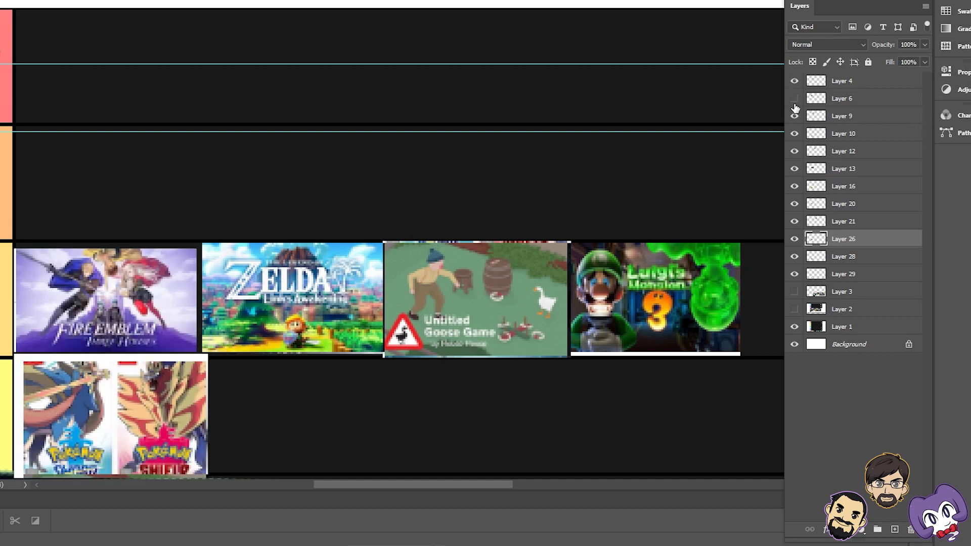
{"action": "left_click", "coordinate": [794, 98]}
{"action": "left_click", "coordinate": [848, 104]}
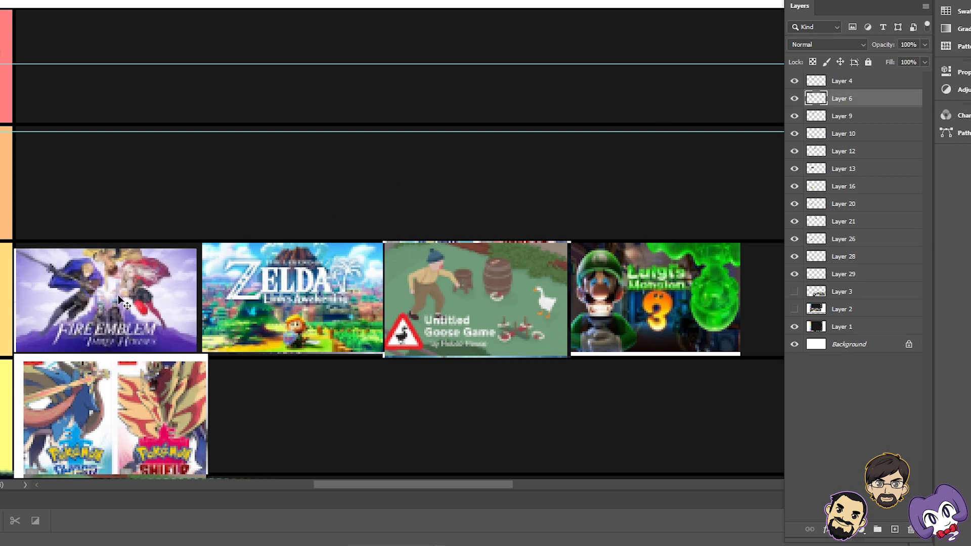
{"action": "left_click_drag", "start_coordinate": [118, 295], "coordinate": [488, 411]}
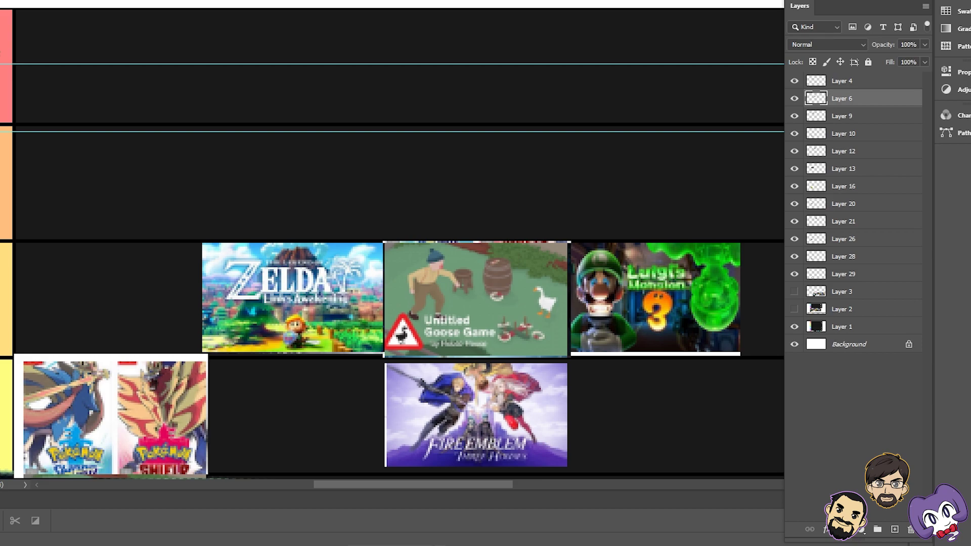
- Check Layers 9, 12 and 21 by toggling their visibility and move Layer 21's Luigi's Mansion 3 cover to the start of row #3
{"action": "double_click", "coordinate": [794, 116]}
{"action": "left_click", "coordinate": [794, 151]}
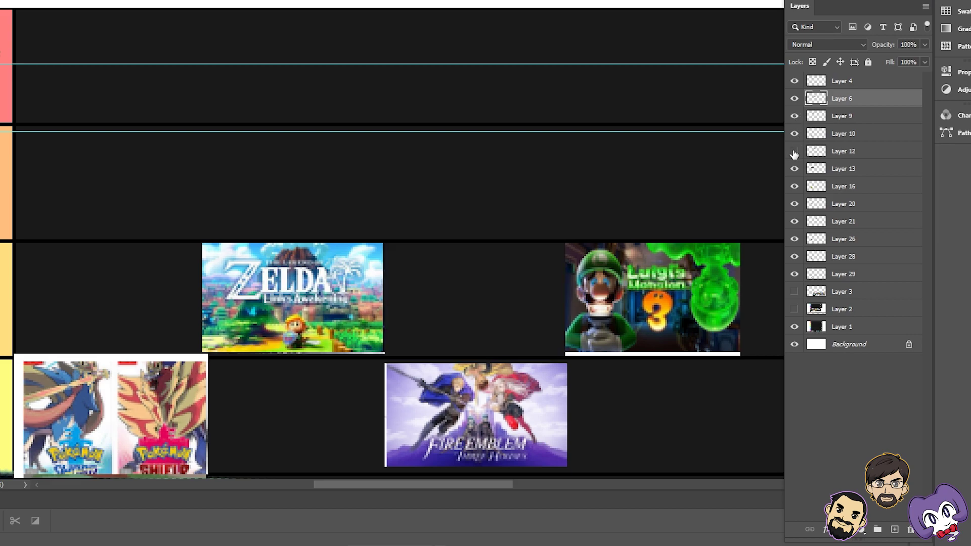
{"action": "left_click", "coordinate": [794, 152]}
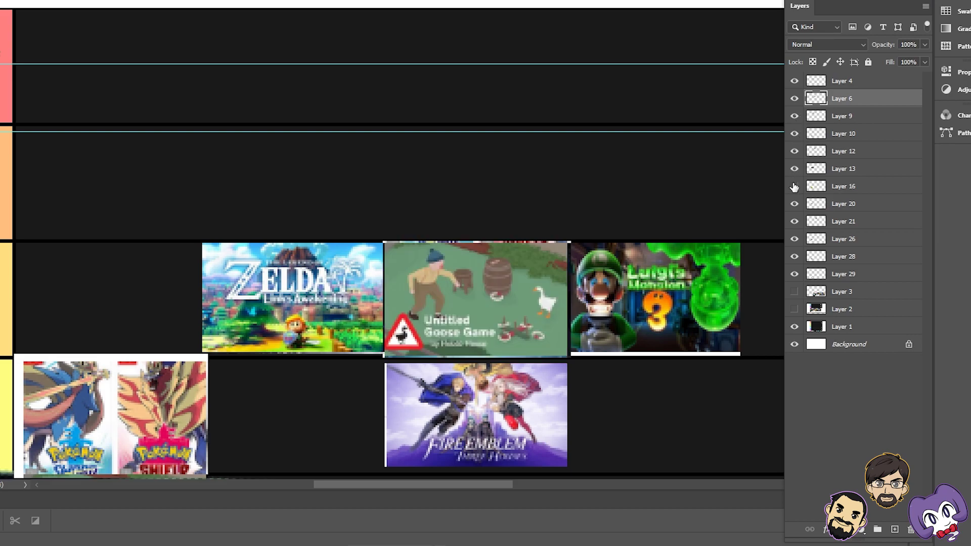
{"action": "left_click", "coordinate": [794, 221]}
{"action": "left_click", "coordinate": [794, 221]}
{"action": "left_click", "coordinate": [822, 222]}
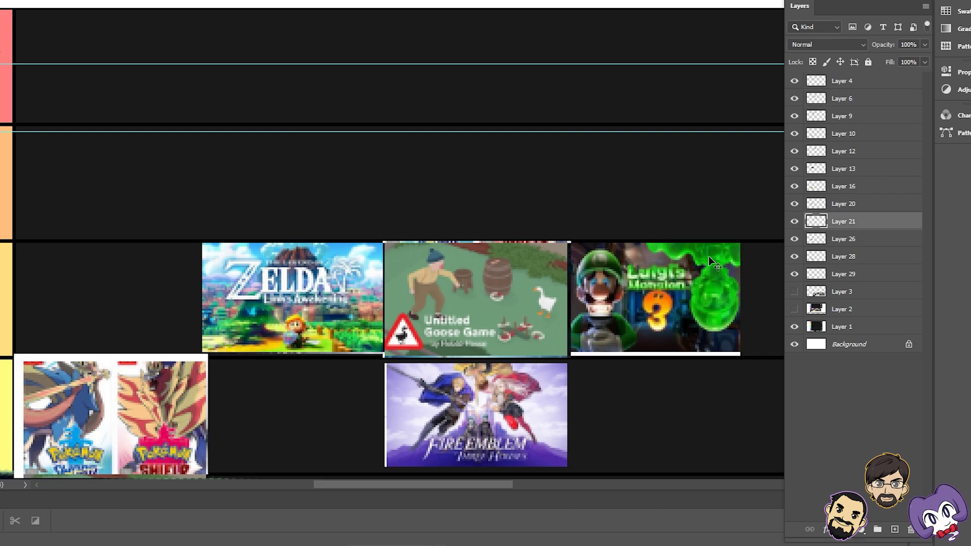
{"action": "left_click_drag", "start_coordinate": [709, 256], "coordinate": [113, 288]}
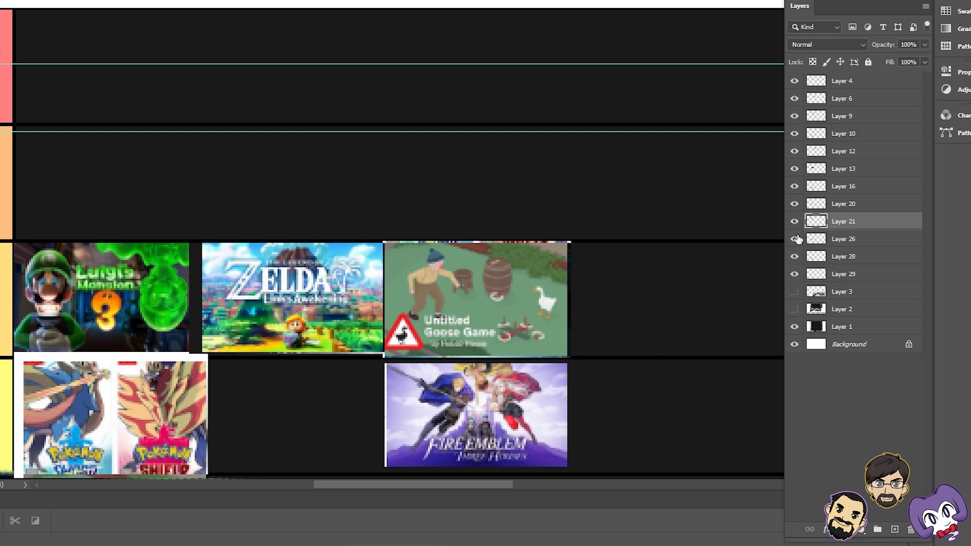
- Identify Layer 9 by toggling visibility and shift the Zelda and Untitled Goose Game covers up from row #3 toward row #2
{"action": "left_click", "coordinate": [792, 258]}
{"action": "left_click", "coordinate": [794, 82]}
{"action": "left_click", "coordinate": [792, 83]}
{"action": "left_click", "coordinate": [794, 98]}
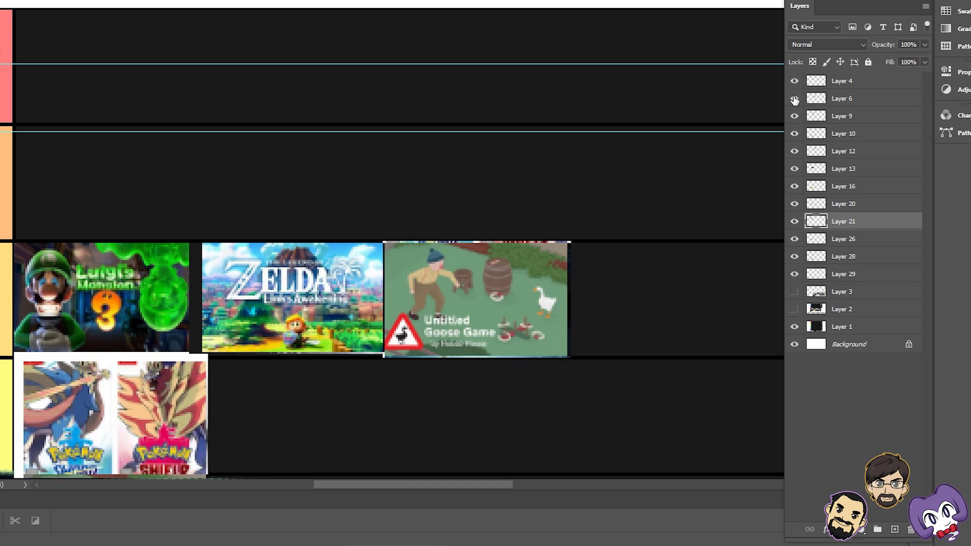
{"action": "left_click", "coordinate": [795, 99]}
{"action": "left_click", "coordinate": [795, 116]}
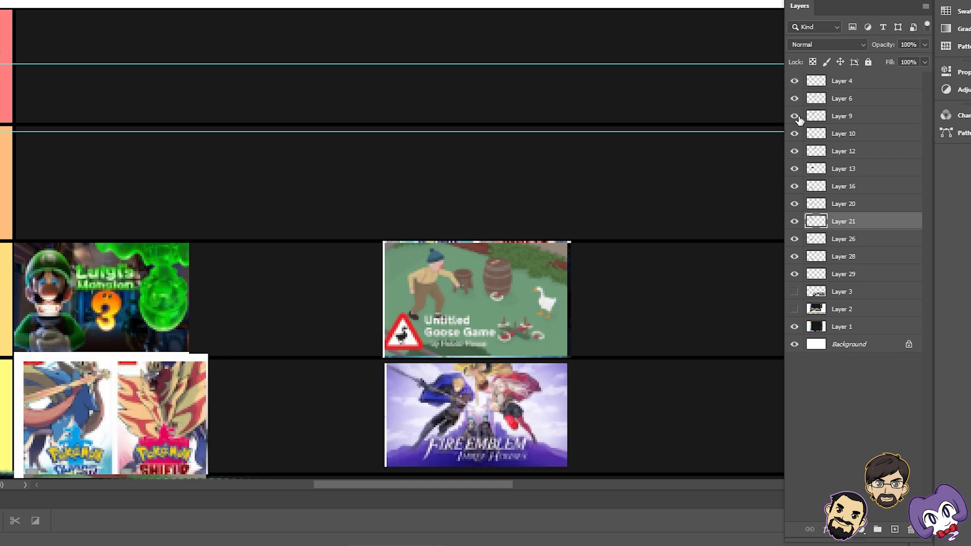
{"action": "left_click", "coordinate": [795, 117]}
{"action": "left_click", "coordinate": [795, 117]}
{"action": "left_click", "coordinate": [794, 116]}
{"action": "left_click", "coordinate": [861, 126]}
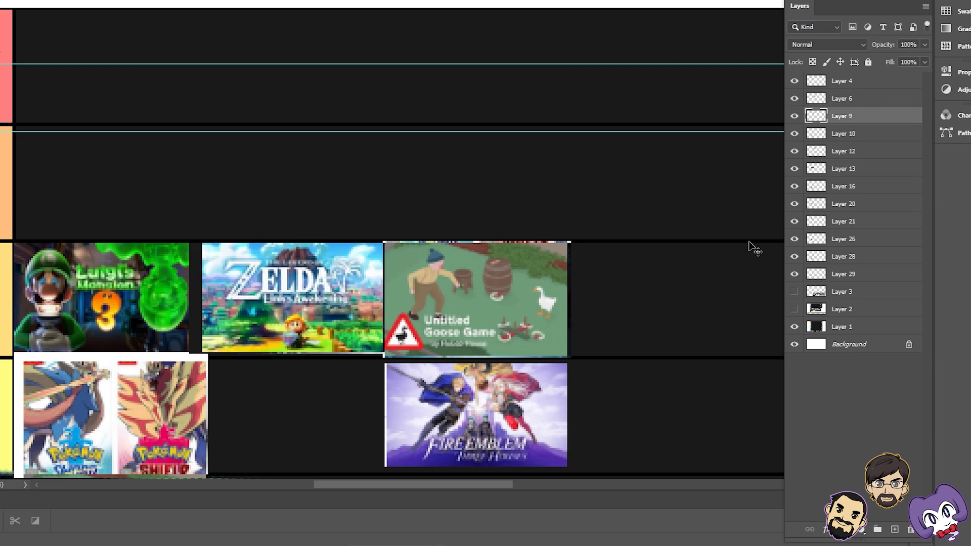
{"action": "mouse_move", "coordinate": [321, 276]}
{"action": "left_mouse_down"}
{"action": "mouse_move", "coordinate": [337, 225]}
{"action": "mouse_move", "coordinate": [322, 257]}
{"action": "left_mouse_up"}
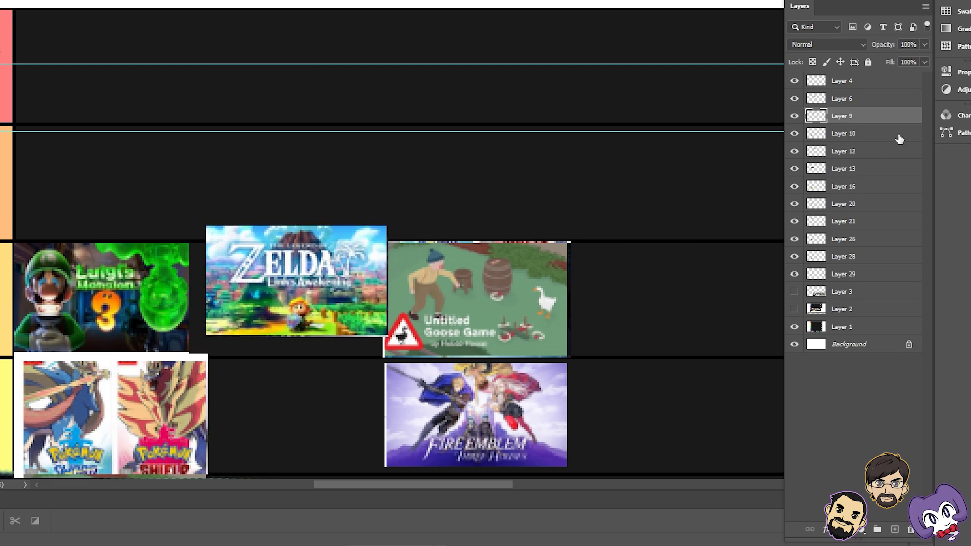
{"action": "left_click_drag", "start_coordinate": [551, 280], "coordinate": [558, 225]}
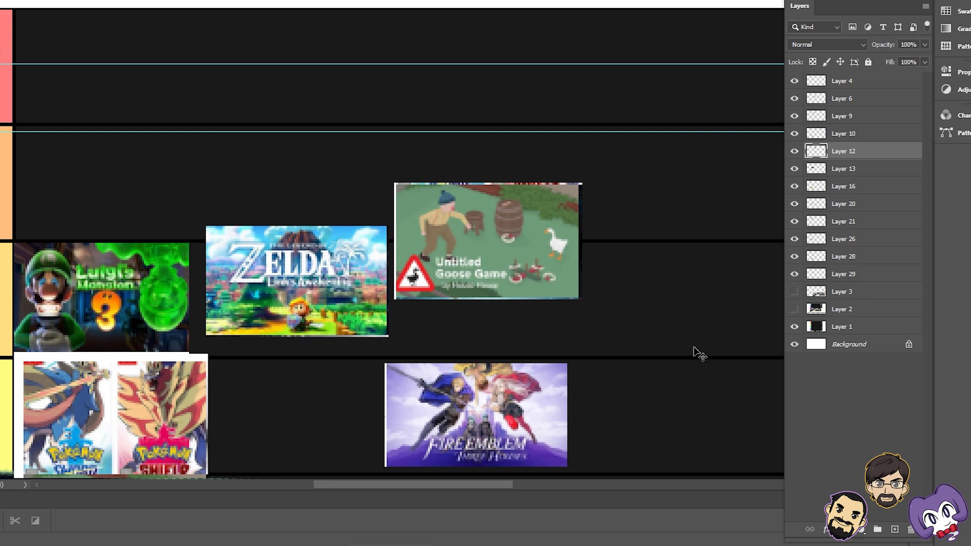
- Check Layers 12, 9, 6 and 21 by toggling visibility, hide Layer 26, and reorder Layer 21 to sit directly above Layer 10
{"action": "left_click", "coordinate": [794, 152]}
{"action": "left_click", "coordinate": [795, 152]}
{"action": "left_click", "coordinate": [795, 115]}
{"action": "left_click", "coordinate": [795, 116]}
{"action": "left_click", "coordinate": [794, 99]}
{"action": "left_click", "coordinate": [793, 100]}
{"action": "left_click", "coordinate": [794, 221]}
{"action": "left_click", "coordinate": [794, 238]}
{"action": "left_click", "coordinate": [794, 221]}
{"action": "left_click_drag", "start_coordinate": [842, 222], "coordinate": [839, 130]}
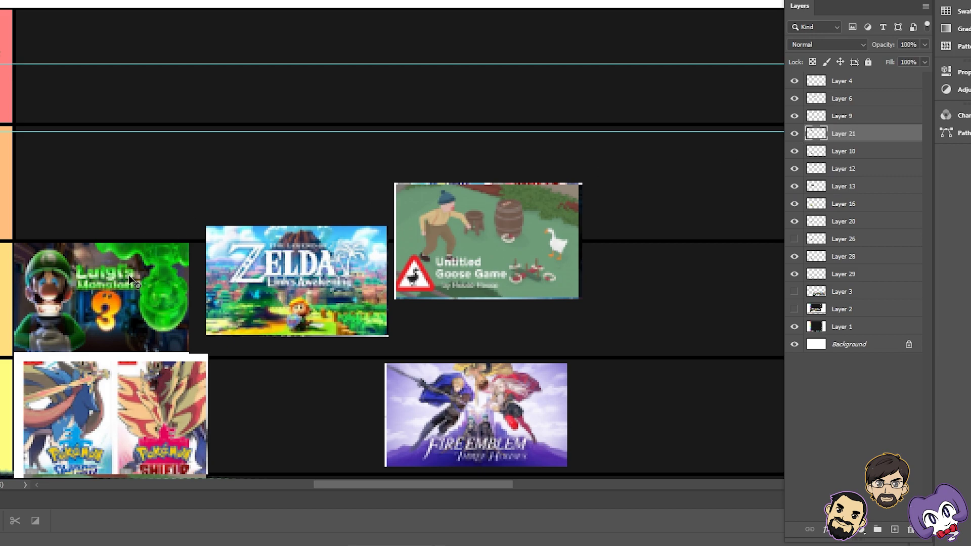
- Move the Luigi's Mansion 3 cover to the start of row #2 and Layer 9's Zelda cover to the start of row #3
{"action": "left_click_drag", "start_coordinate": [128, 278], "coordinate": [121, 163]}
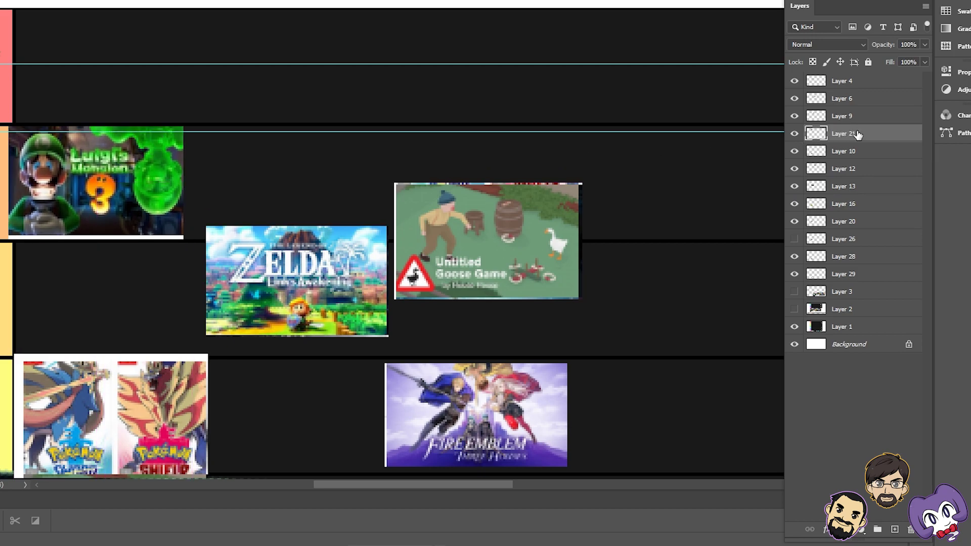
{"action": "left_click", "coordinate": [877, 121]}
{"action": "left_click", "coordinate": [794, 98]}
{"action": "left_click", "coordinate": [795, 98]}
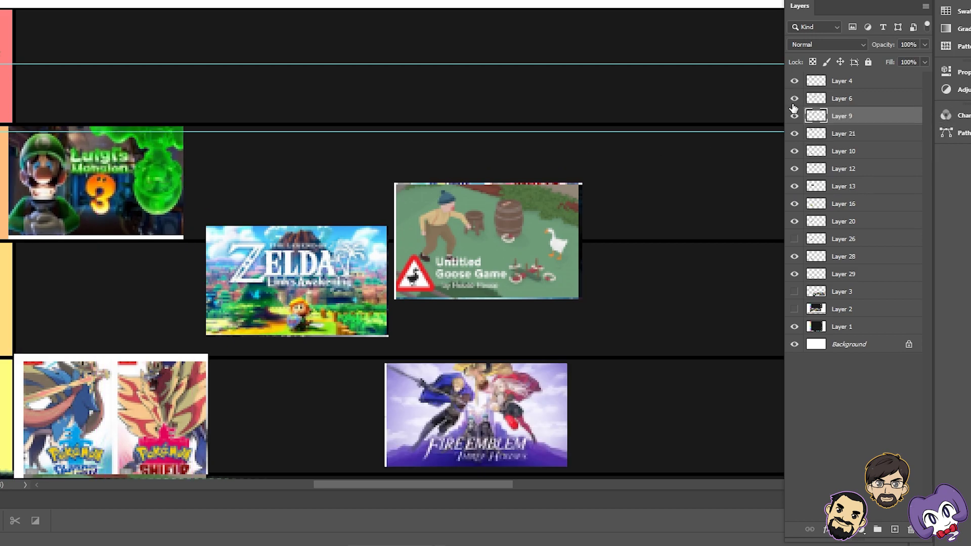
{"action": "left_click", "coordinate": [794, 116]}
{"action": "left_click", "coordinate": [794, 117]}
{"action": "left_click_drag", "start_coordinate": [268, 303], "coordinate": [78, 314]}
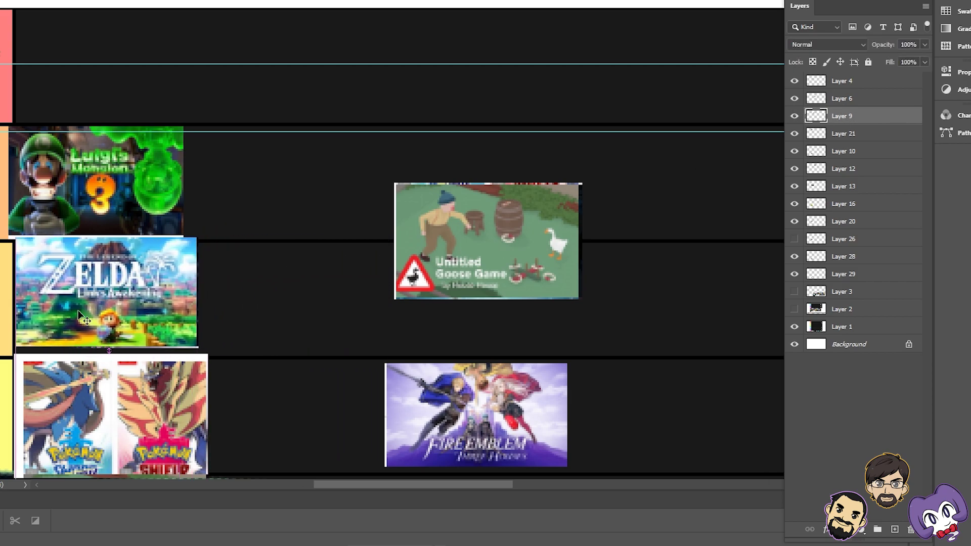
- Check Layers 21 and 12 by toggling their visibility and select the layer holding the Untitled Goose Game cover
{"action": "left_click", "coordinate": [795, 135]}
{"action": "left_click", "coordinate": [795, 134]}
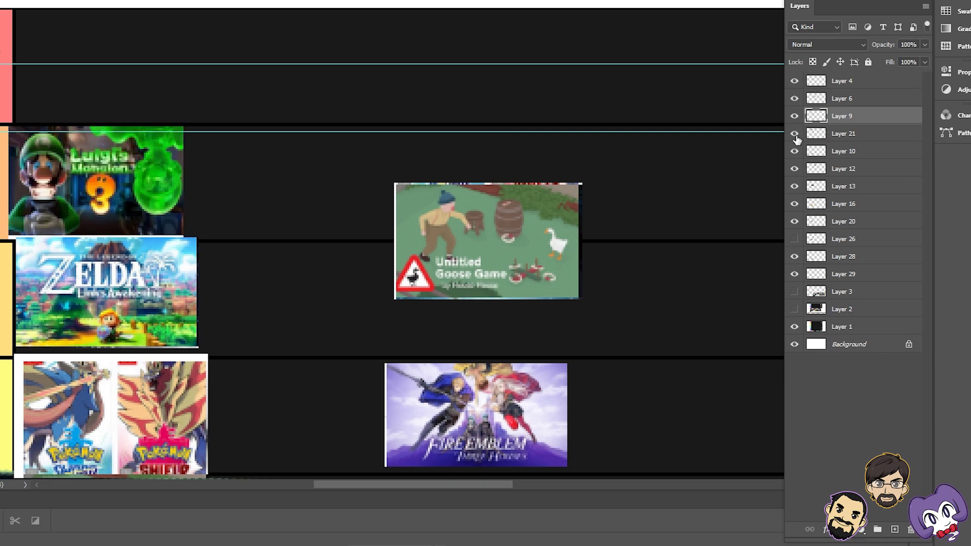
{"action": "left_click", "coordinate": [794, 171]}
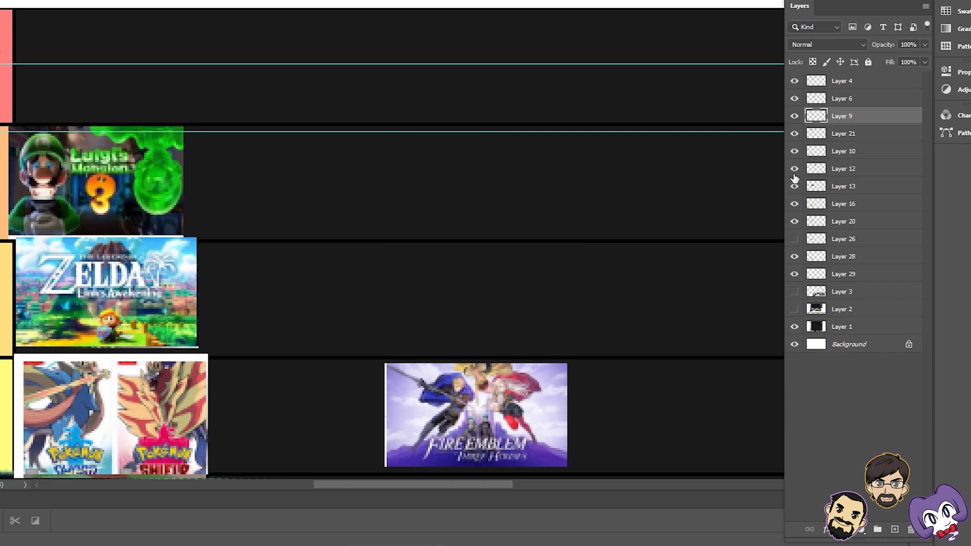
{"action": "left_click", "coordinate": [794, 171]}
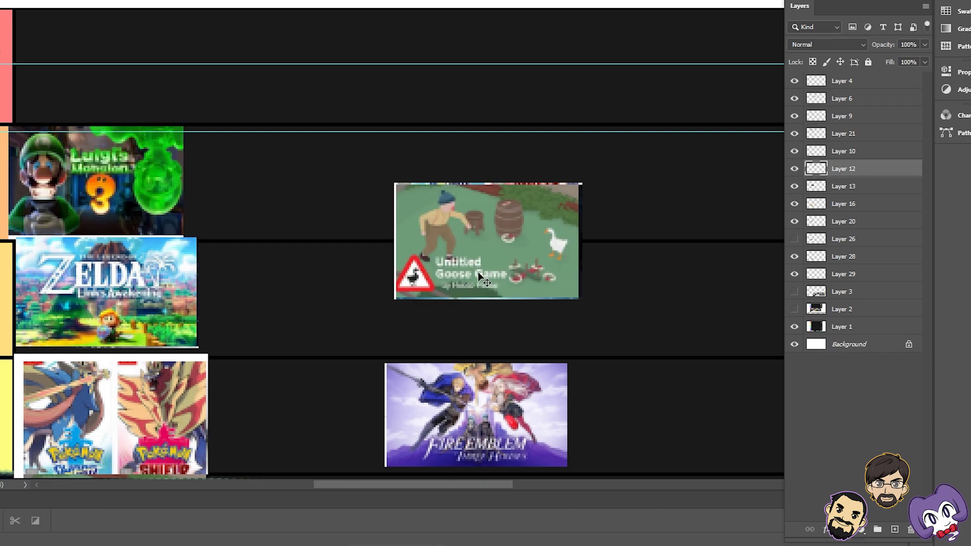
{"action": "left_click", "coordinate": [801, 171]}
{"action": "left_click", "coordinate": [801, 171]}
- Enlarge Layer 12's Untitled Goose Game cover with Free Transform and position it across the whole tier list
{"action": "key", "text": "ctrl+t"}
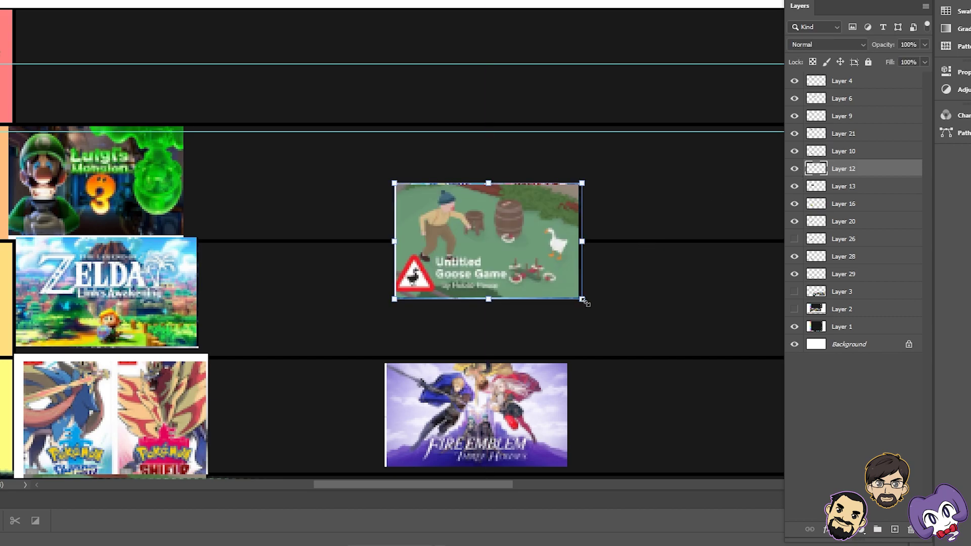
{"action": "left_click_drag", "start_coordinate": [582, 299], "coordinate": [782, 476]}
{"action": "key", "text": "Return"}
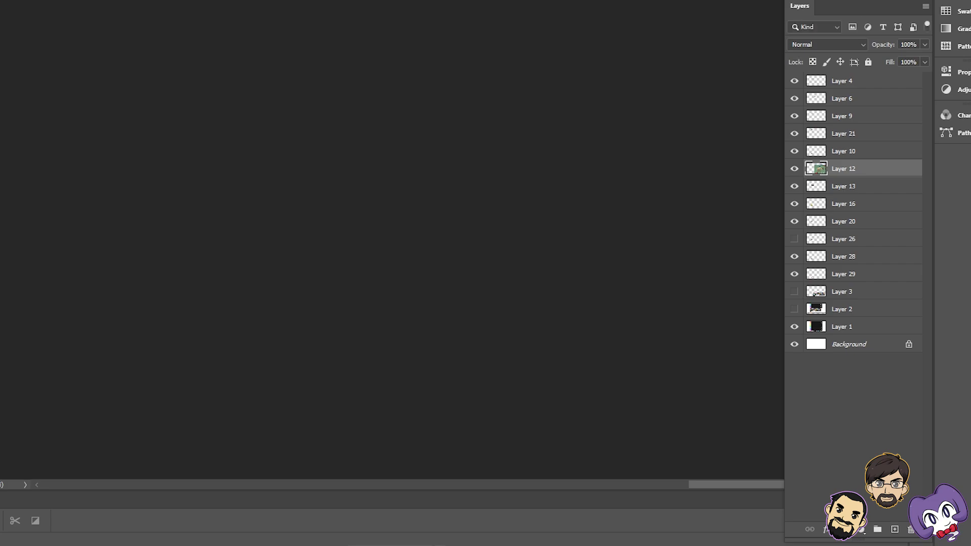
{"action": "scroll", "coordinate": [1, 208], "scroll_direction": "left", "scroll_amount": 5}
{"action": "scroll", "coordinate": [97, 123], "scroll_direction": "down", "scroll_amount": 3}
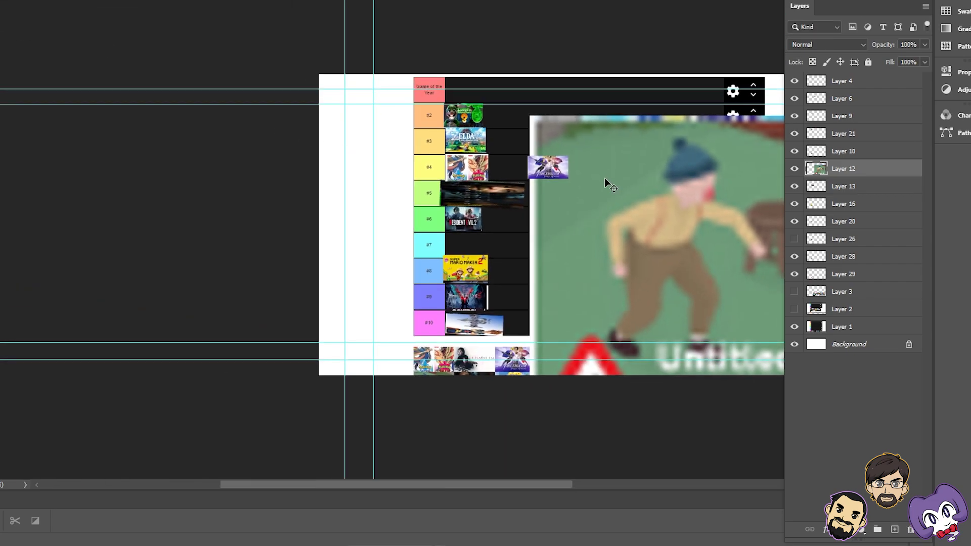
{"action": "left_click_drag", "start_coordinate": [605, 178], "coordinate": [310, 102]}
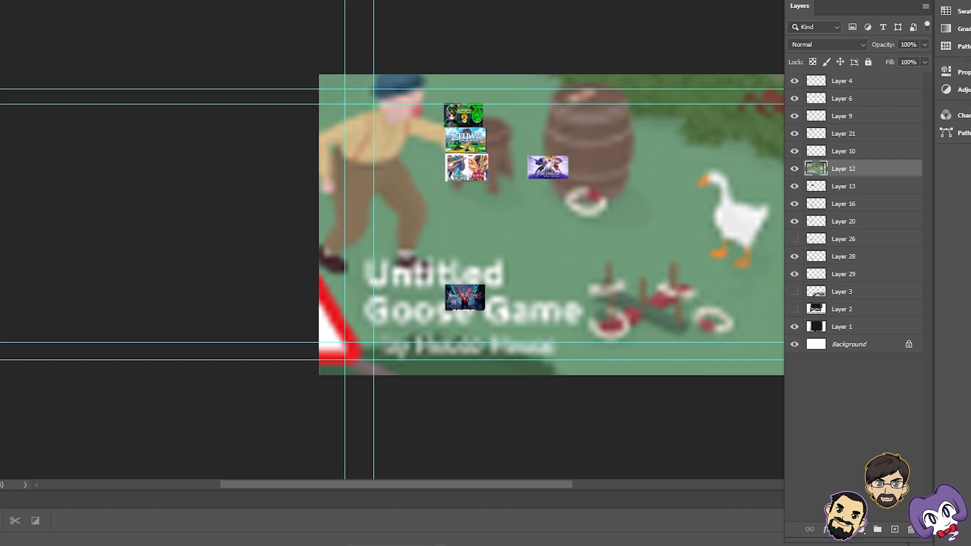
{"action": "left_click", "coordinate": [584, 253], "text": "alt"}
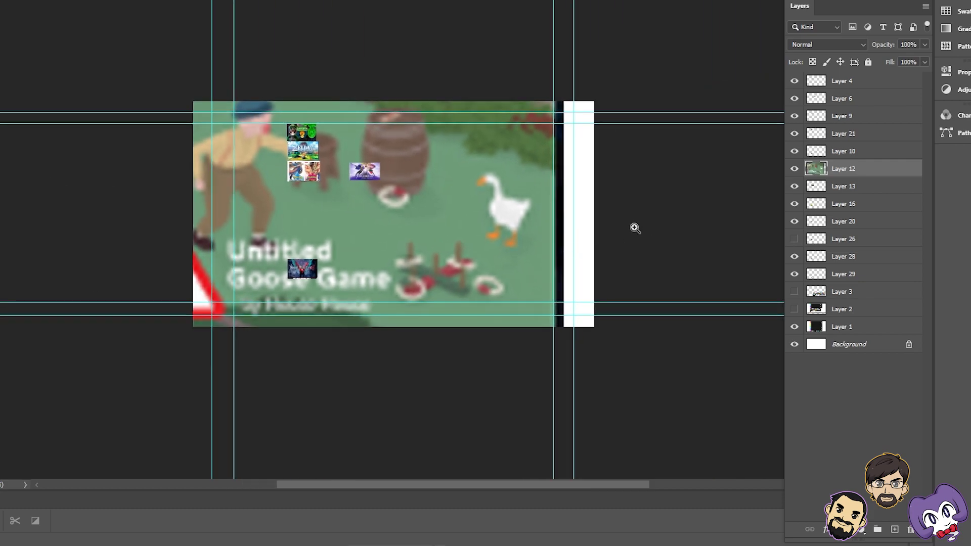
- Bring Layer 12 to the top of the layer stack and scale its Goose Game cover down into the Game of the Year row
{"action": "left_click_drag", "start_coordinate": [877, 173], "coordinate": [883, 76]}
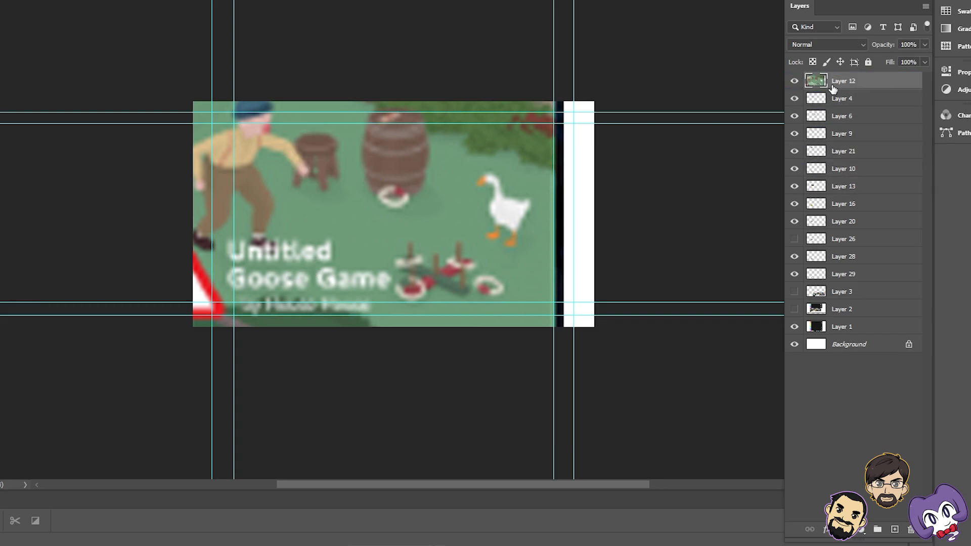
{"action": "key", "text": "ctrl+t"}
{"action": "left_click_drag", "start_coordinate": [570, 65], "coordinate": [317, 120]}
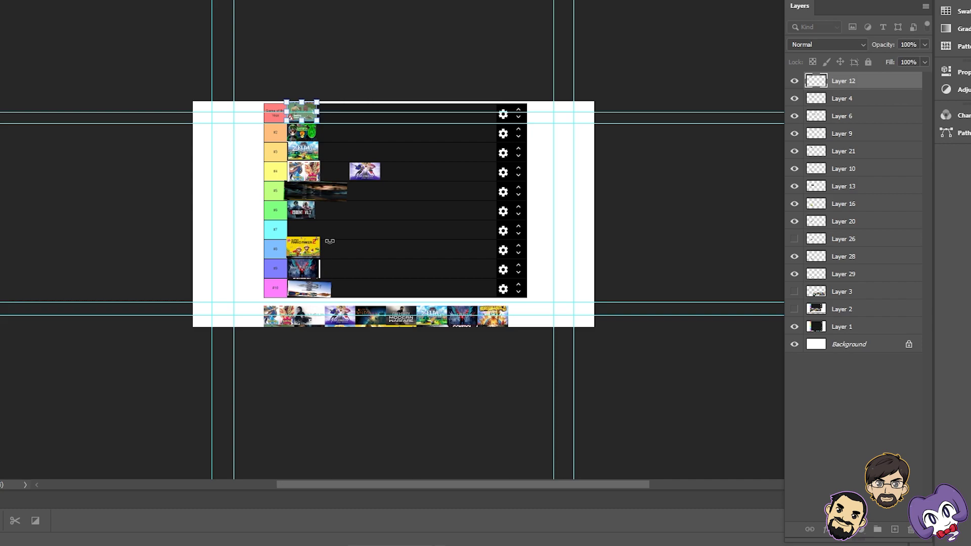
{"action": "key", "text": "Return"}
{"action": "key", "text": "z"}
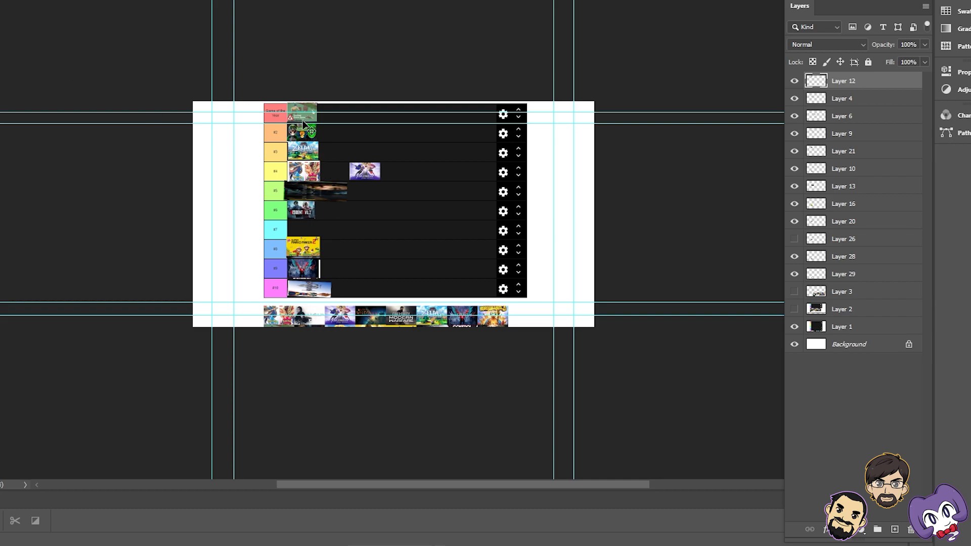
{"action": "mouse_move", "coordinate": [303, 122]}
{"action": "left_mouse_down"}
{"action": "mouse_move", "coordinate": [306, 114]}
{"action": "mouse_move", "coordinate": [324, 167]}
{"action": "mouse_move", "coordinate": [336, 140]}
{"action": "mouse_move", "coordinate": [325, 118]}
{"action": "mouse_move", "coordinate": [310, 120]}
{"action": "left_mouse_up"}
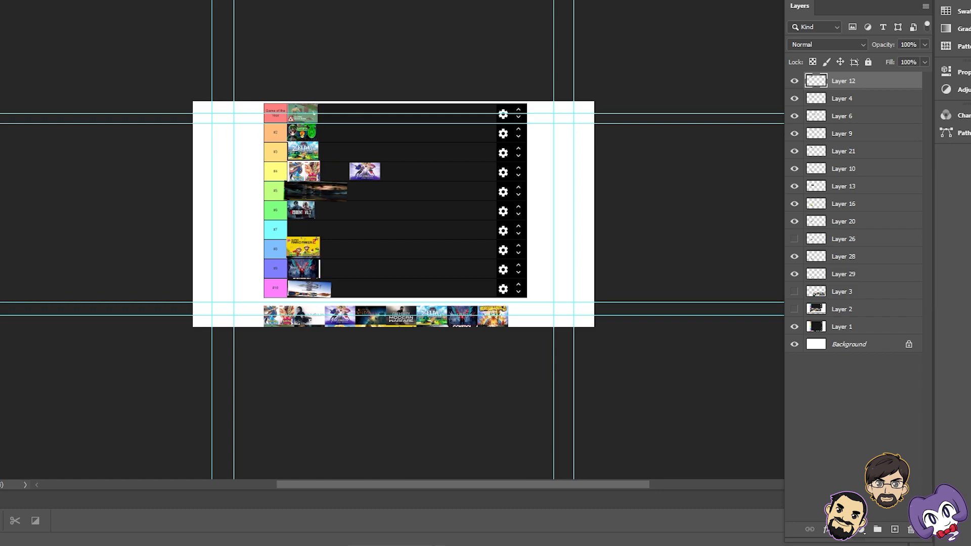
- Try the Untitled Goose Game cover beside Zelda in row #3, then return it to the Game of the Year row
{"action": "key", "text": "ctrl+plus"}
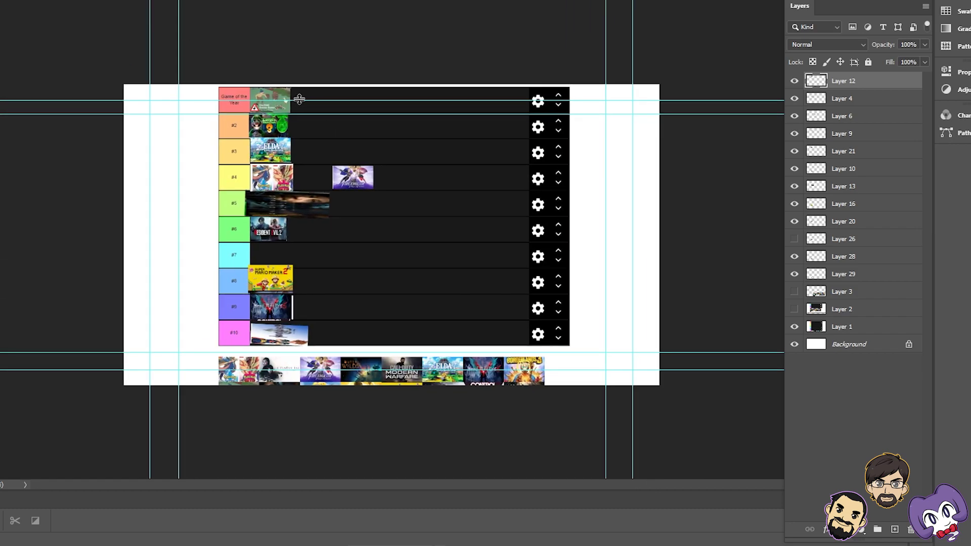
{"action": "left_click_drag", "start_coordinate": [278, 99], "coordinate": [324, 158]}
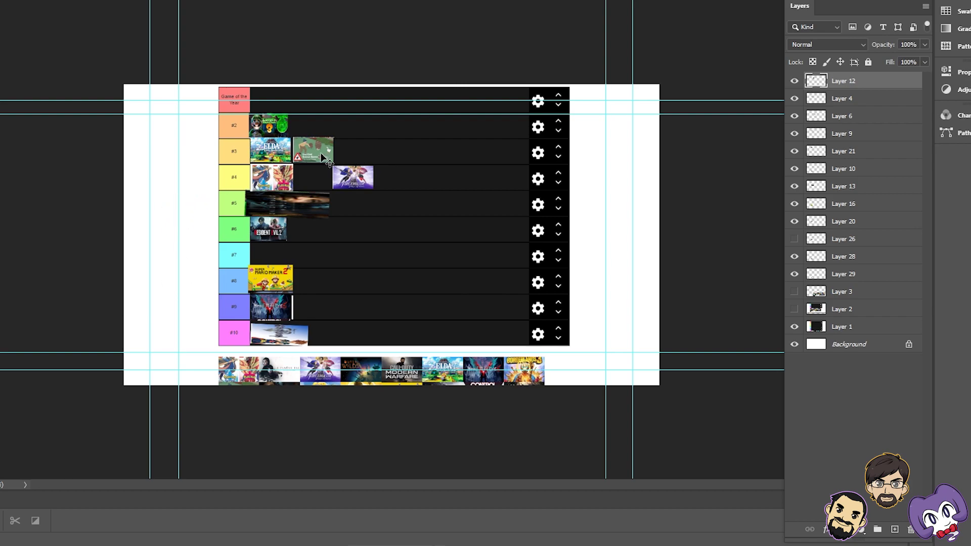
{"action": "left_click_drag", "start_coordinate": [323, 154], "coordinate": [278, 107]}
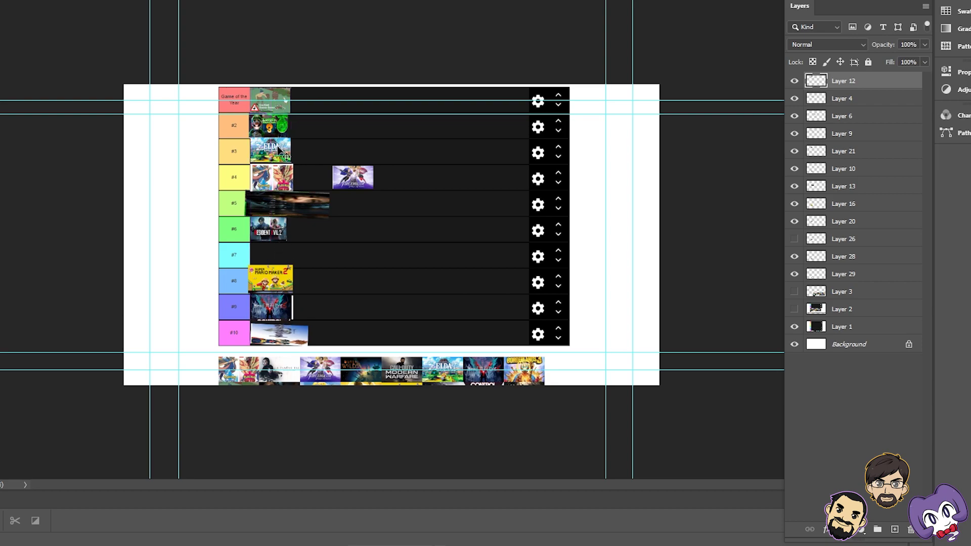
- Check Layers 4 and 6 by toggling their visibility and move Layer 6's Fire Emblem cover to the start of row #7
{"action": "left_click", "coordinate": [867, 98]}
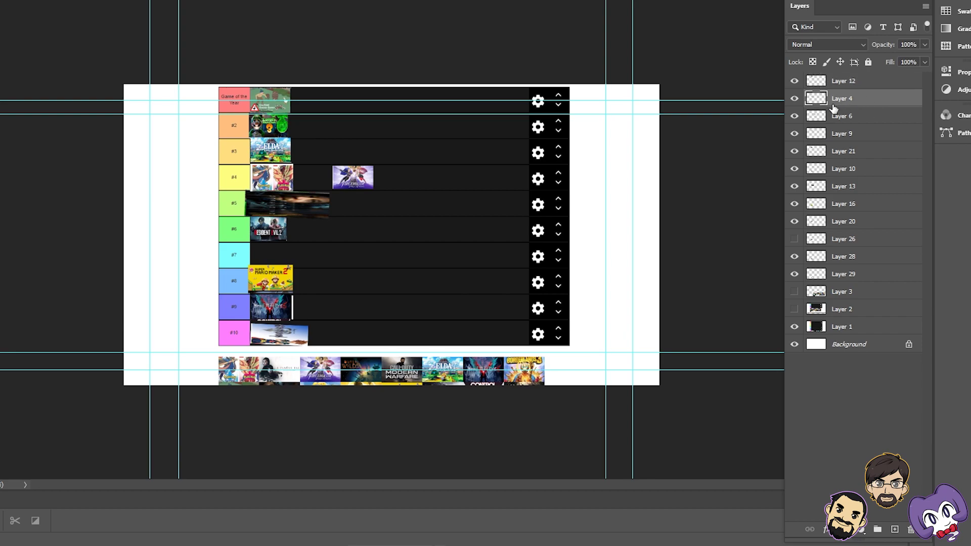
{"action": "left_click", "coordinate": [792, 99]}
{"action": "left_click", "coordinate": [793, 100]}
{"action": "left_click", "coordinate": [794, 117]}
{"action": "left_click", "coordinate": [795, 117]}
{"action": "left_click", "coordinate": [794, 117]}
{"action": "left_click", "coordinate": [794, 117]}
{"action": "left_click", "coordinate": [826, 119]}
{"action": "left_click_drag", "start_coordinate": [360, 179], "coordinate": [275, 255]}
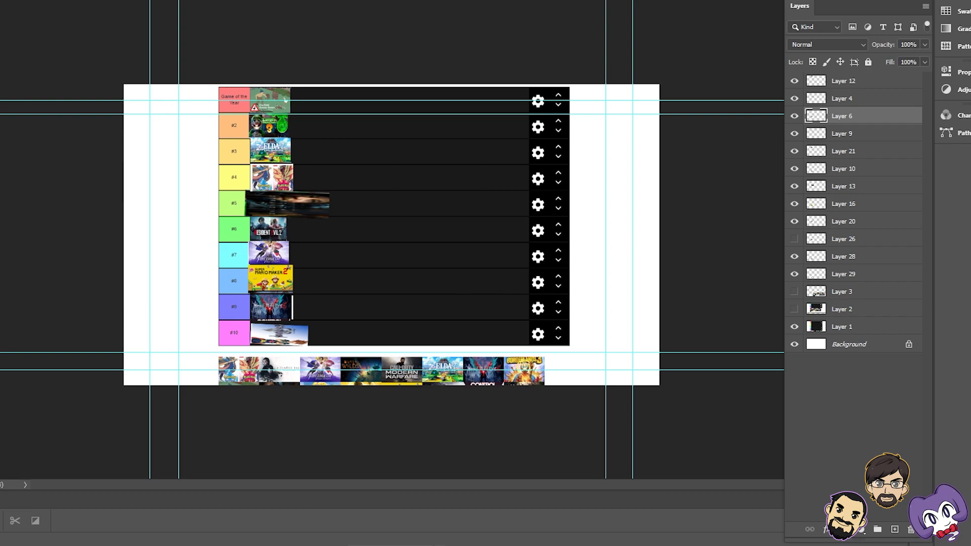
- Move the Untitled Goose Game cover out of the Game of the Year row to just below row #10
{"action": "left_click", "coordinate": [300, 208]}
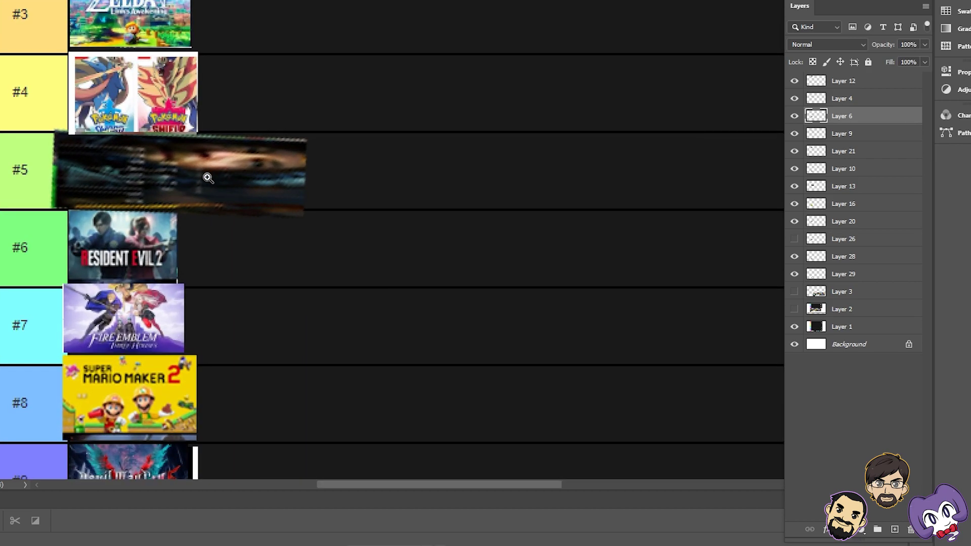
{"action": "left_click", "coordinate": [324, 283], "text": "alt"}
{"action": "left_click", "coordinate": [547, 173]}
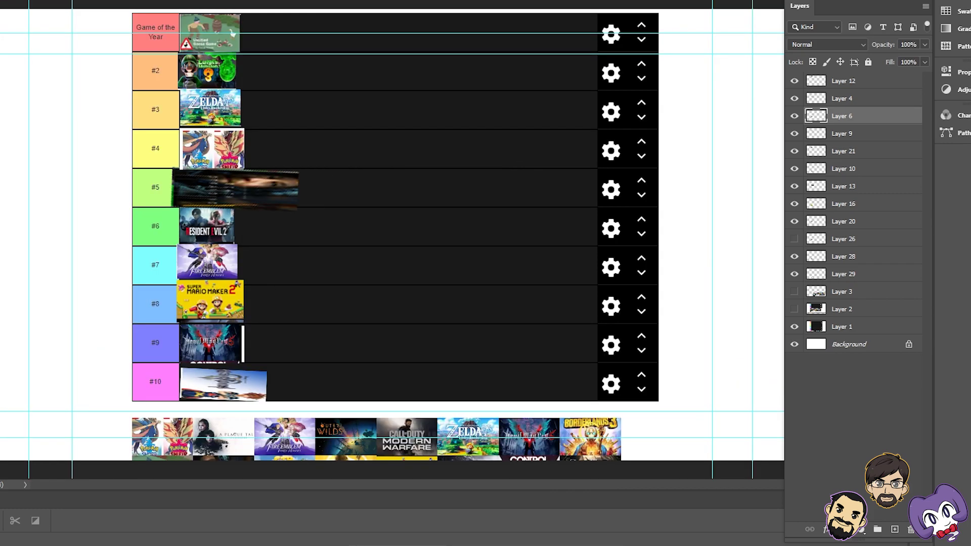
{"action": "left_click_drag", "start_coordinate": [201, 31], "coordinate": [252, 361]}
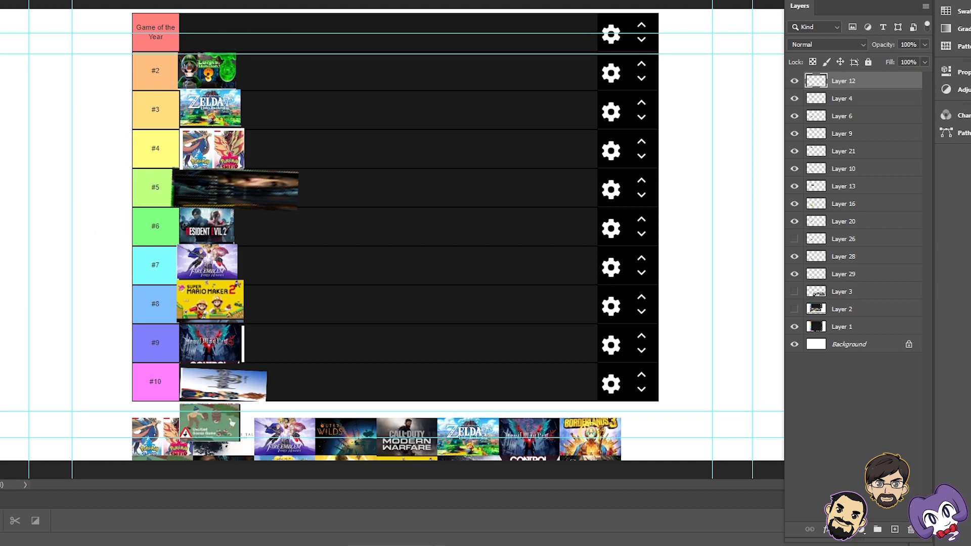
{"action": "left_click_drag", "start_coordinate": [197, 36], "coordinate": [257, 78]}
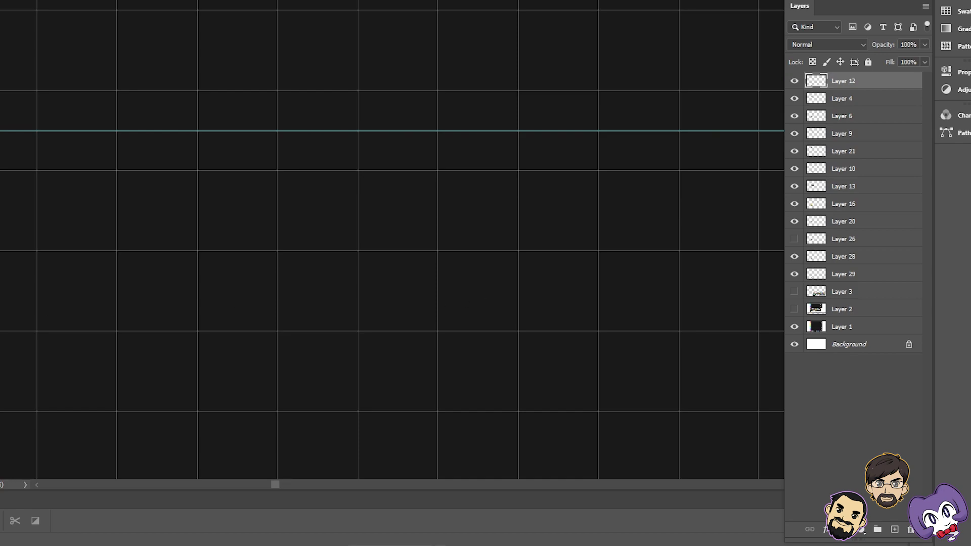
{"action": "left_click_drag", "start_coordinate": [217, 271], "coordinate": [514, 383]}
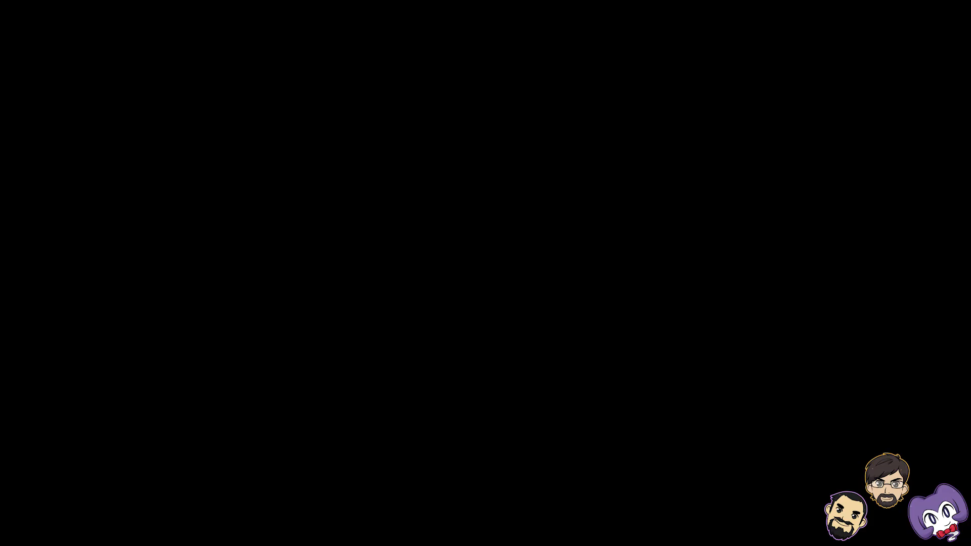